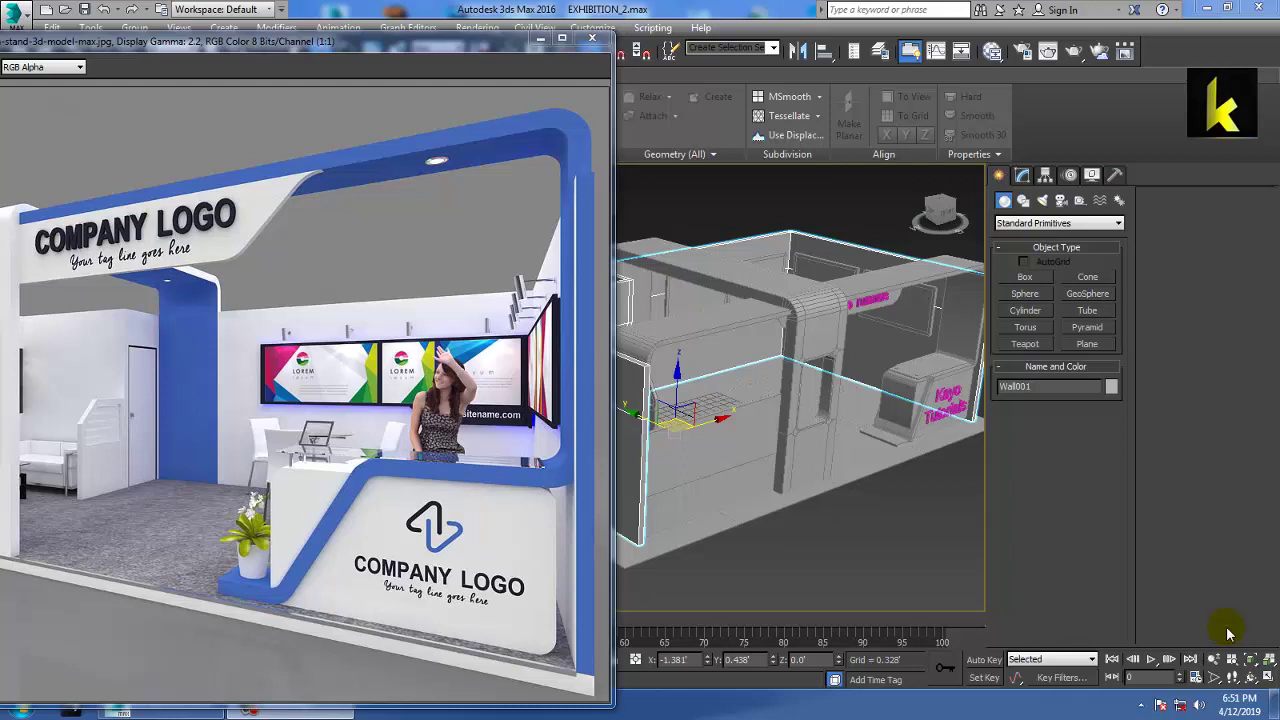
Step: Move the reference render window aside to uncover more of the exhibition stand model
{"action": "left_click", "coordinate": [720, 519]}
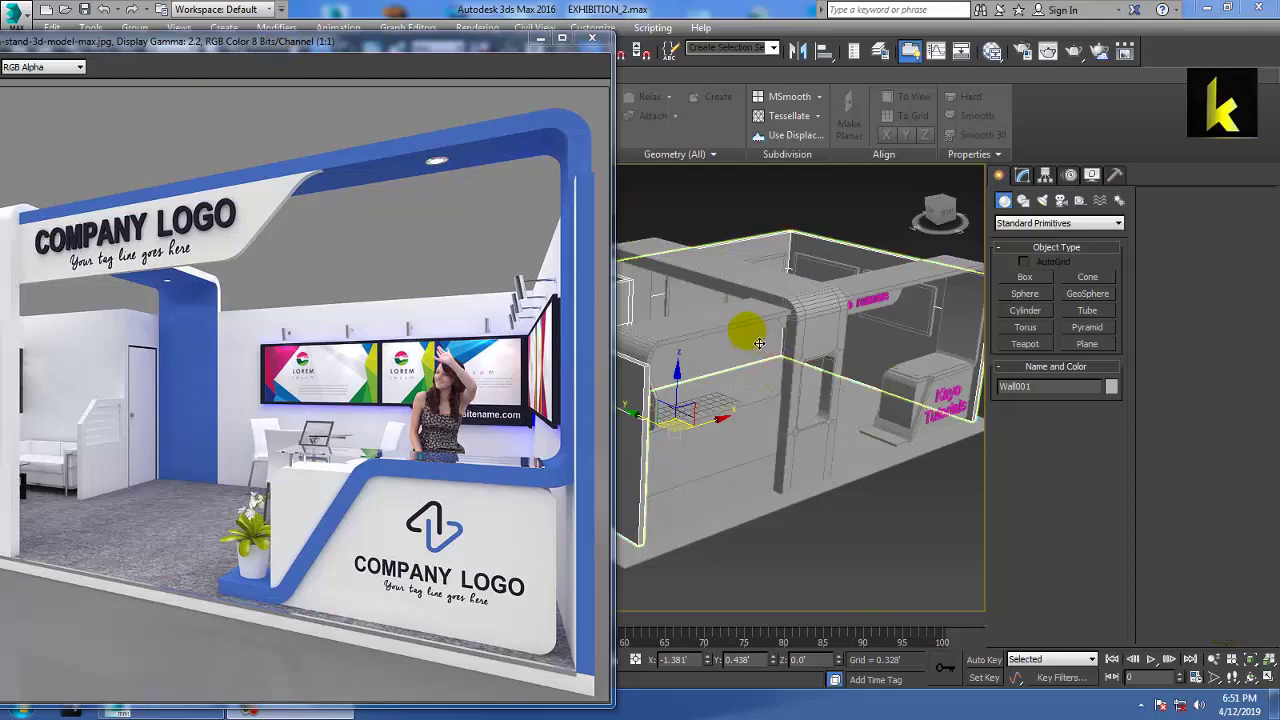
{"action": "middle_click_drag", "start_coordinate": [760, 344], "coordinate": [826, 390], "text": "alt"}
{"action": "mouse_move", "coordinate": [302, 44]}
{"action": "left_mouse_down"}
{"action": "mouse_move", "coordinate": [508, 76]}
{"action": "mouse_move", "coordinate": [373, 41]}
{"action": "mouse_move", "coordinate": [315, 48]}
{"action": "left_mouse_up"}
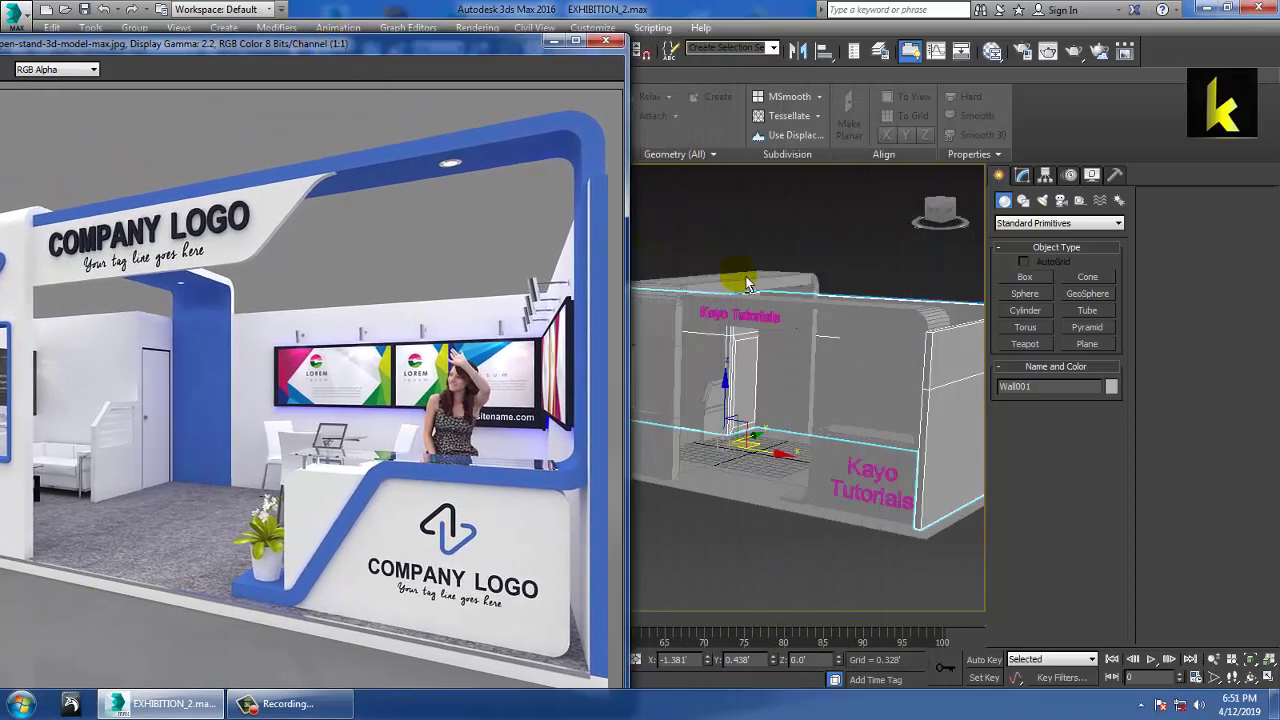
{"action": "middle_click_drag", "start_coordinate": [748, 284], "coordinate": [626, 300], "text": "alt"}
{"action": "middle_click_drag", "start_coordinate": [726, 322], "coordinate": [777, 351], "text": "alt"}
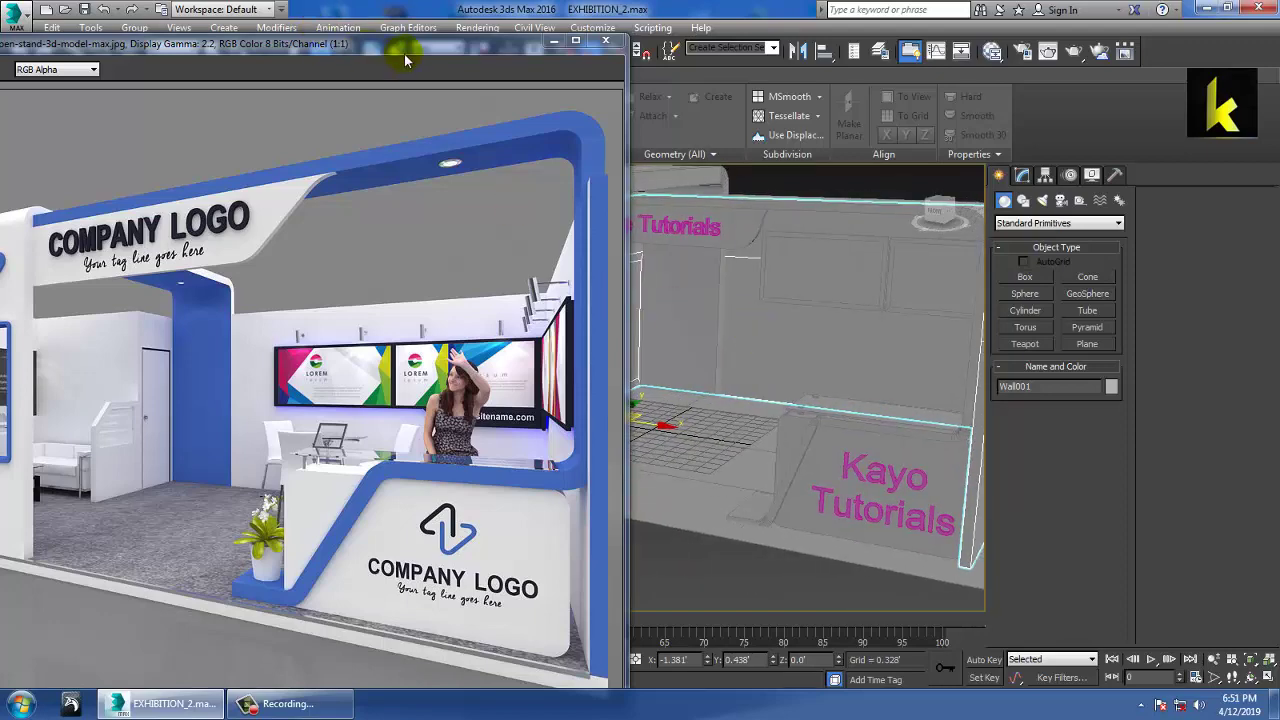
{"action": "left_click_drag", "start_coordinate": [405, 60], "coordinate": [223, 23]}
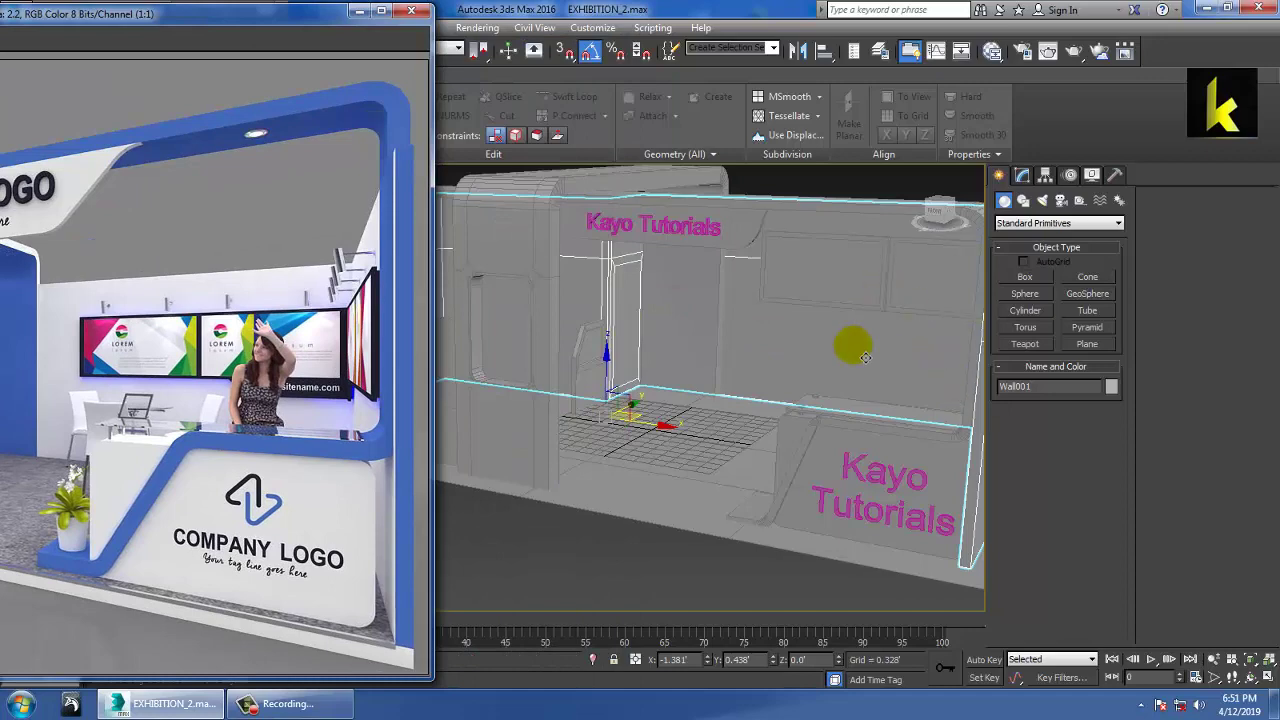
Step: Draw a three-point open line in the front view as a chair profile, with a slanted back and a horizontal seat
{"action": "key", "text": "alt+w"}
{"action": "key", "text": "alt+w"}
{"action": "scroll", "coordinate": [770, 340], "scroll_direction": "up", "scroll_amount": 6}
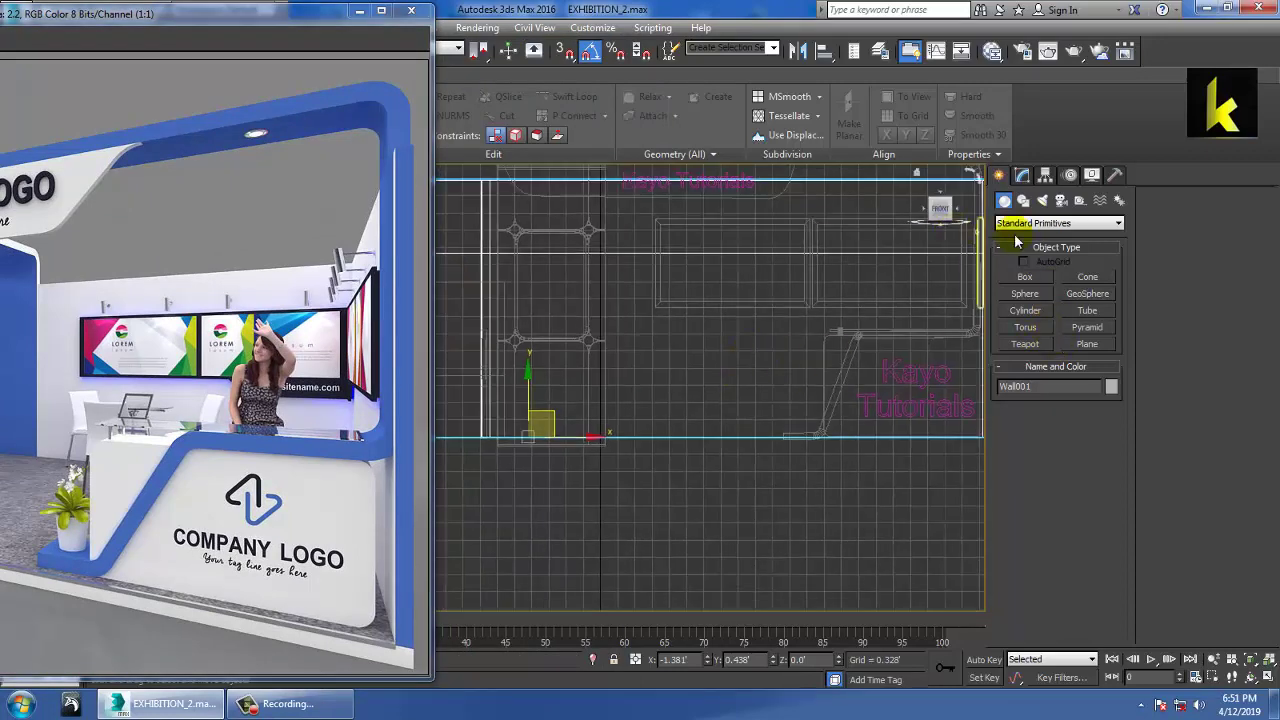
{"action": "left_click", "coordinate": [1023, 200]}
{"action": "left_click", "coordinate": [1025, 289]}
{"action": "mouse_move", "coordinate": [694, 386]}
{"action": "middle_mouse_down"}
{"action": "mouse_move", "coordinate": [643, 351]}
{"action": "mouse_move", "coordinate": [723, 397]}
{"action": "mouse_move", "coordinate": [681, 408]}
{"action": "middle_mouse_up"}
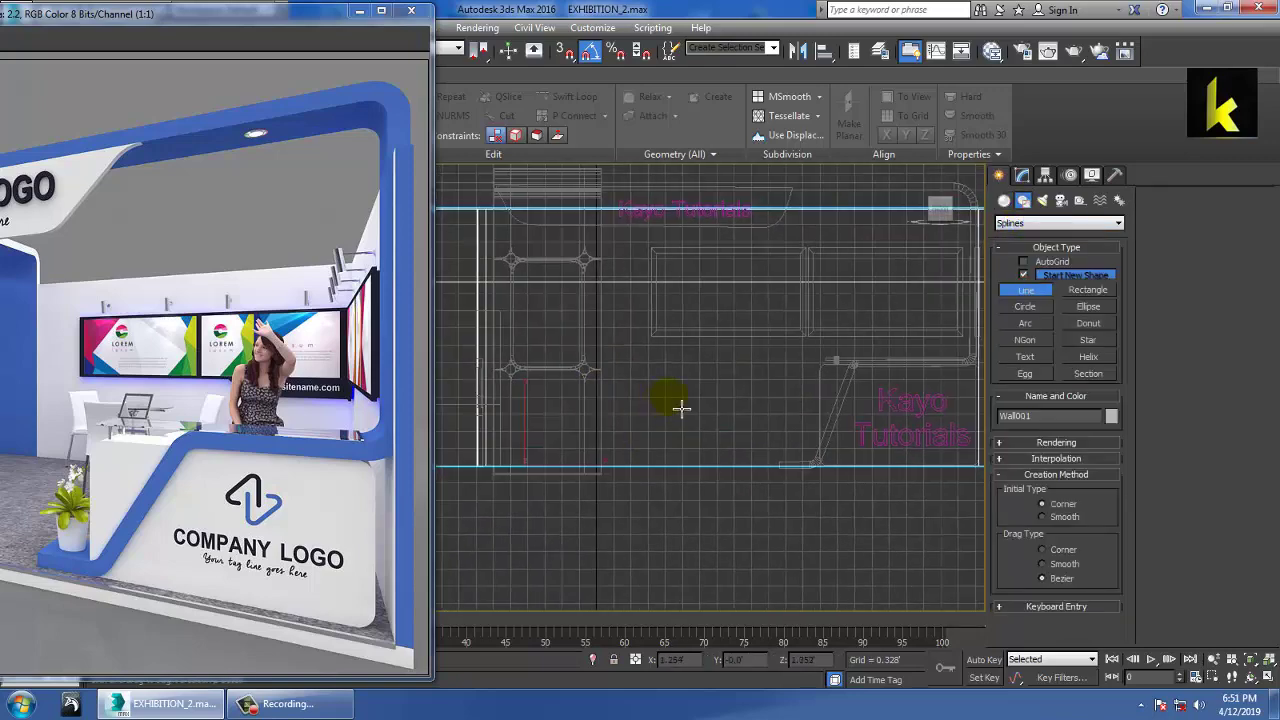
{"action": "left_click", "coordinate": [655, 348]}
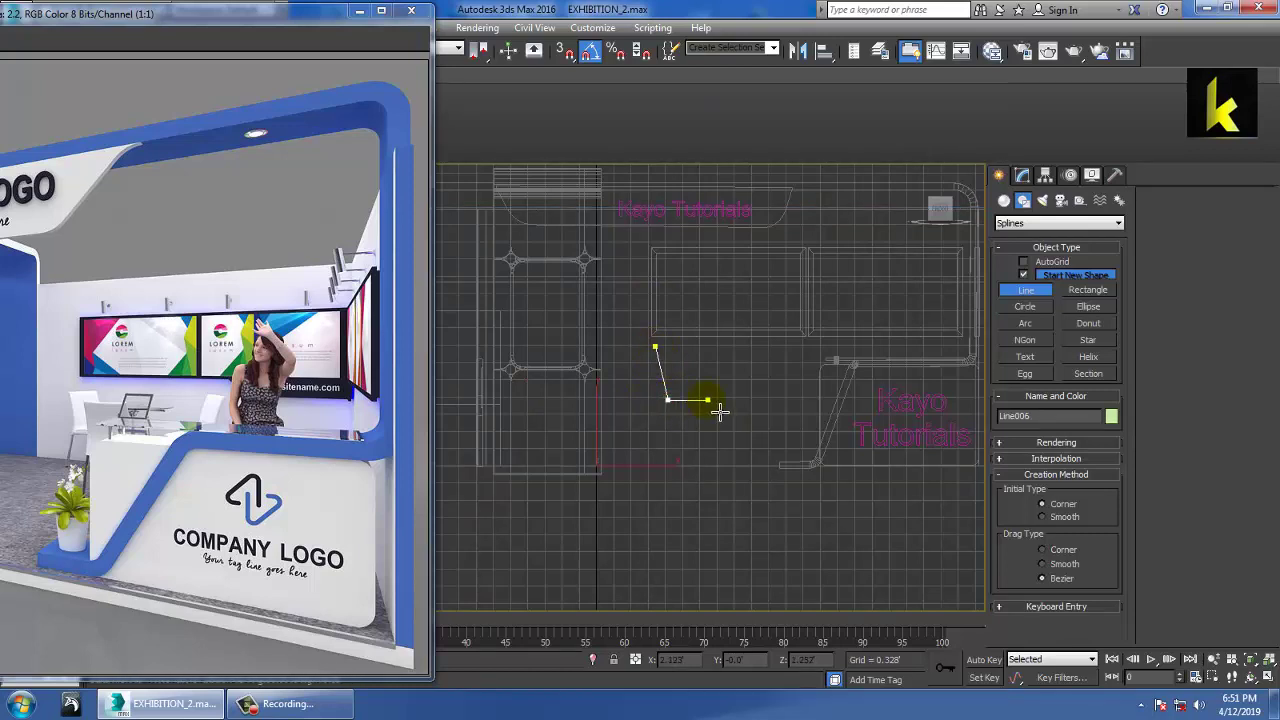
{"action": "right_click", "coordinate": [834, 468]}
{"action": "key", "text": "alt+w"}
{"action": "right_click", "coordinate": [807, 457]}
{"action": "key", "text": "alt+w"}
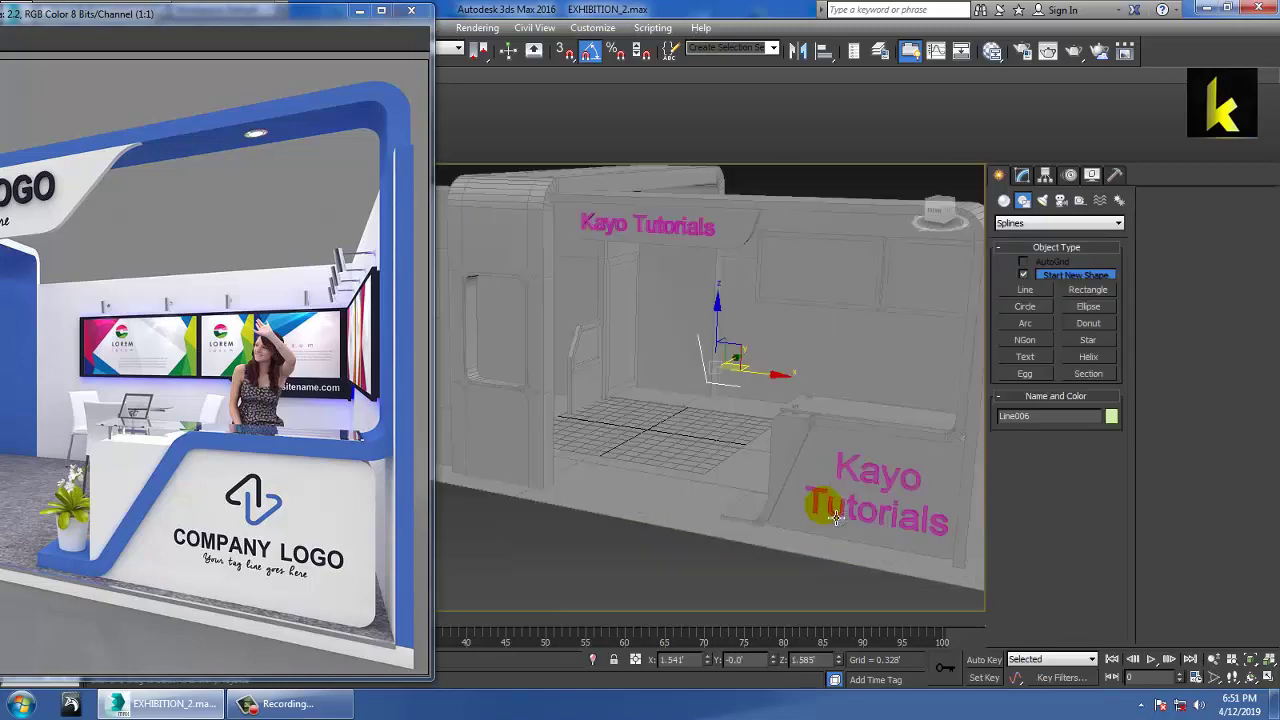
Step: Round the corner vertex between the chair's back and seat with a small fillet
{"action": "key", "text": "z"}
{"action": "key", "text": "alt+w"}
{"action": "scroll", "coordinate": [798, 400], "scroll_direction": "down", "scroll_amount": 2}
{"action": "key", "text": "alt+w"}
{"action": "middle_click_drag", "start_coordinate": [766, 424], "coordinate": [834, 425]}
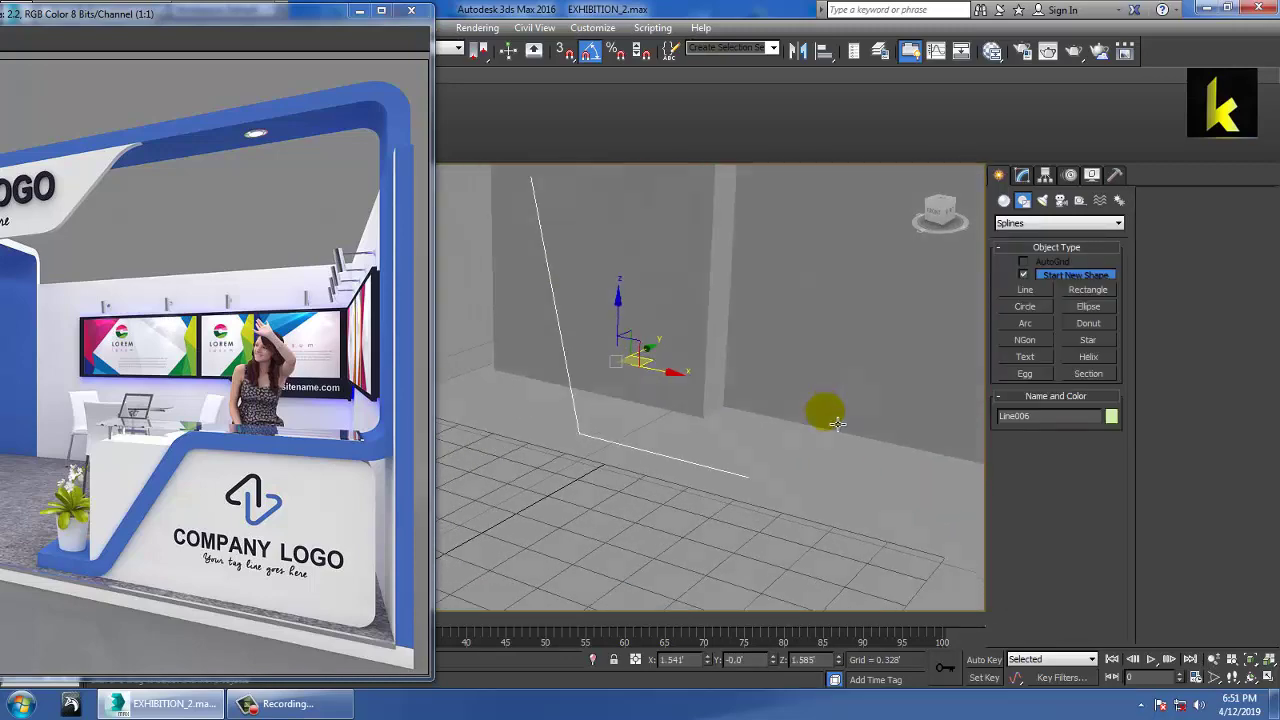
{"action": "left_click", "coordinate": [1027, 177]}
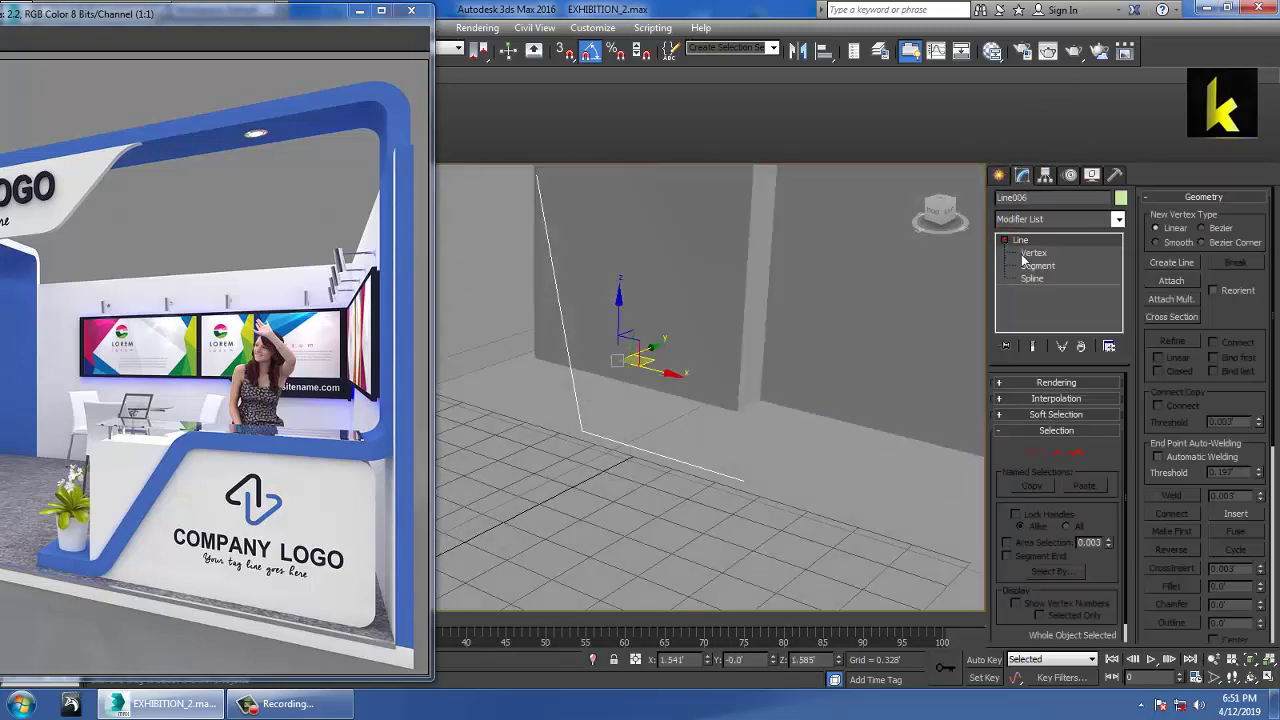
{"action": "left_click", "coordinate": [1033, 253]}
{"action": "left_click", "coordinate": [581, 432]}
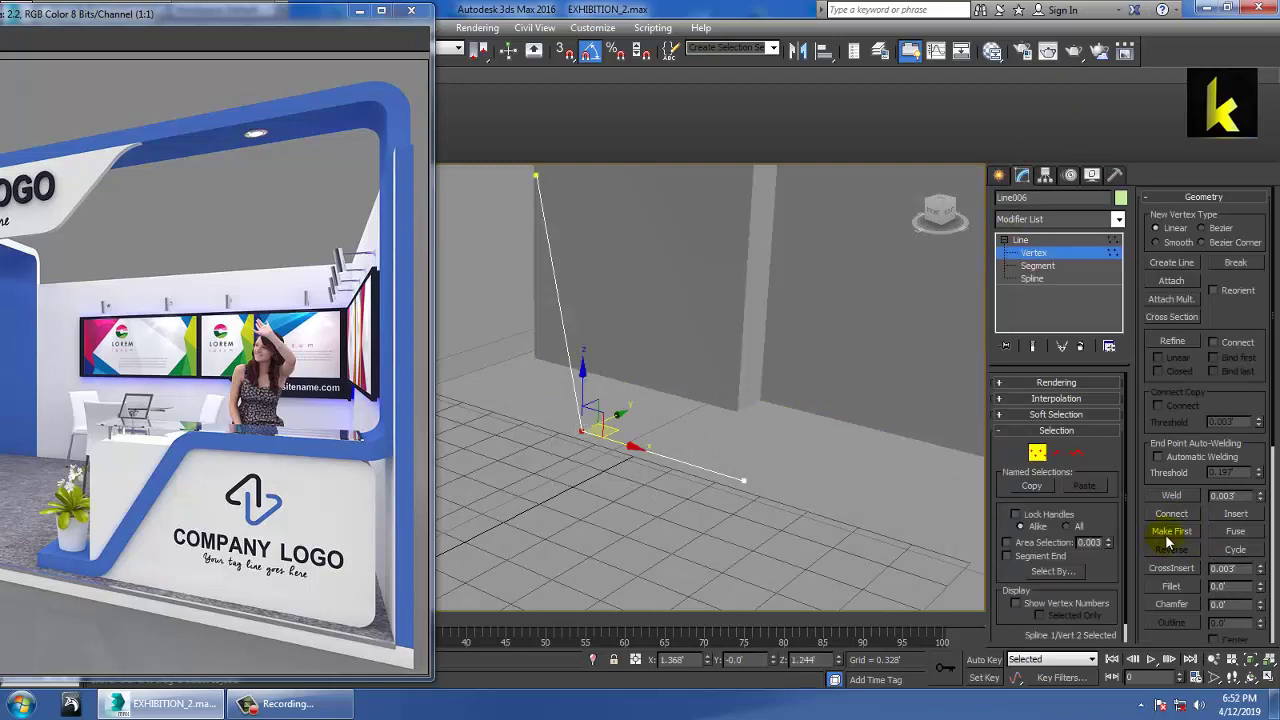
{"action": "left_click", "coordinate": [1175, 587]}
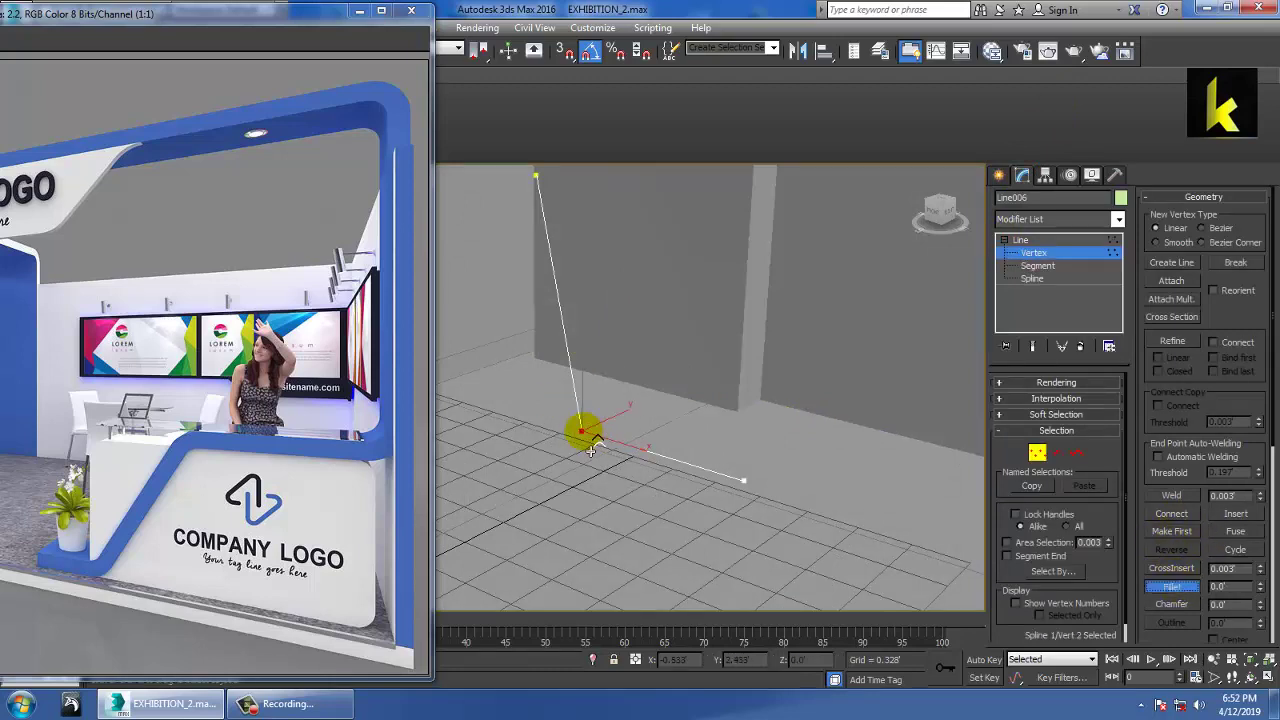
{"action": "left_click_drag", "start_coordinate": [582, 432], "coordinate": [588, 426]}
{"action": "right_click", "coordinate": [618, 439]}
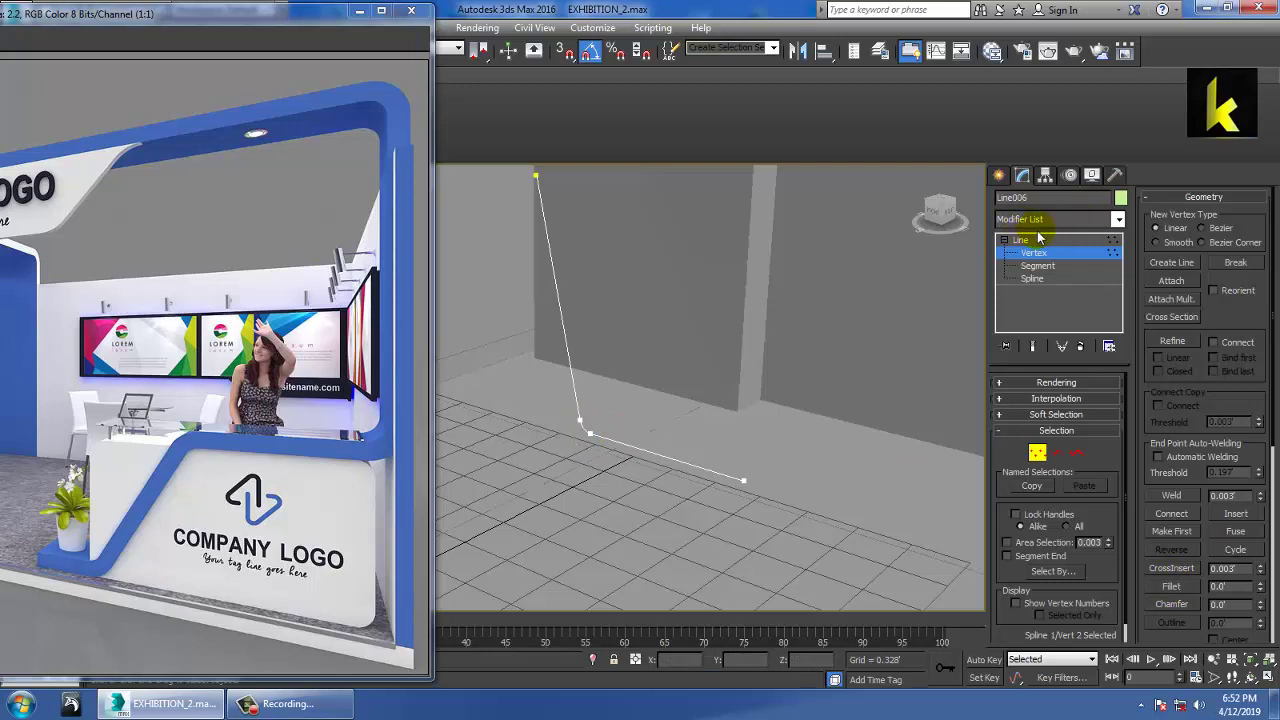
{"action": "left_click", "coordinate": [1052, 253]}
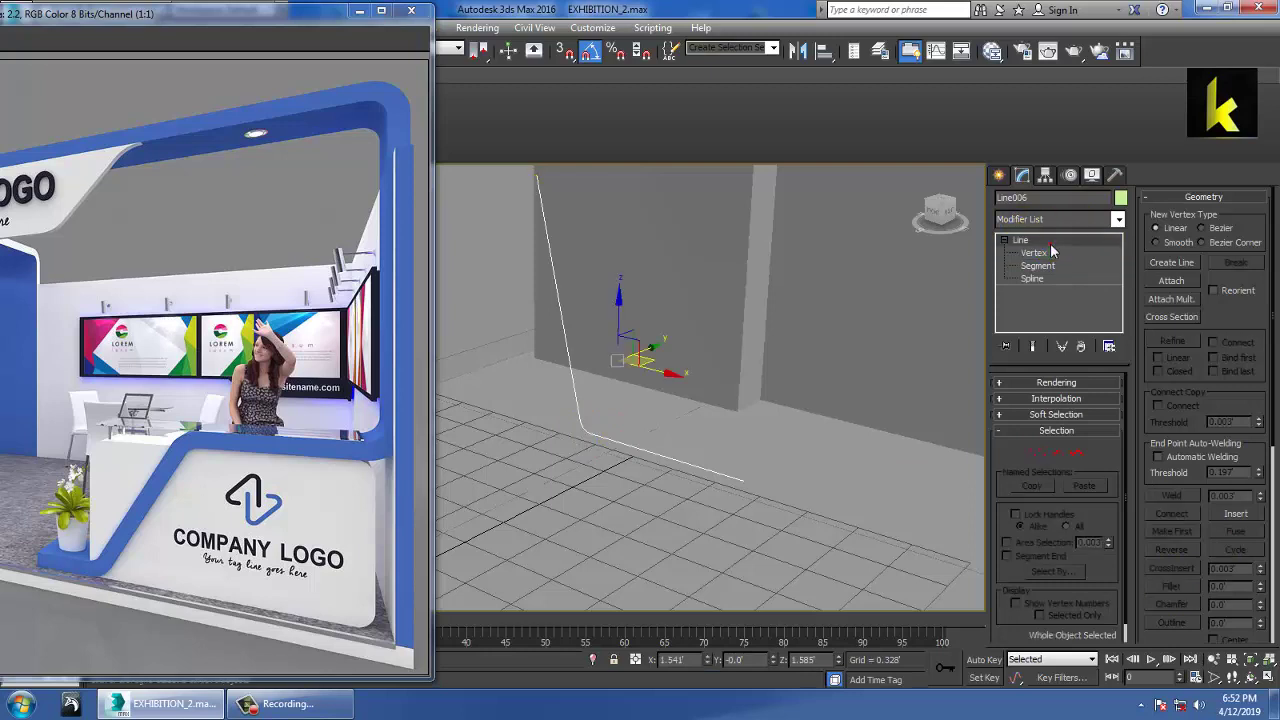
Step: Make the chair profile display as a rectangular section in the viewport, about 0.833' long and 0.053' wide
{"action": "left_click", "coordinate": [1045, 385]}
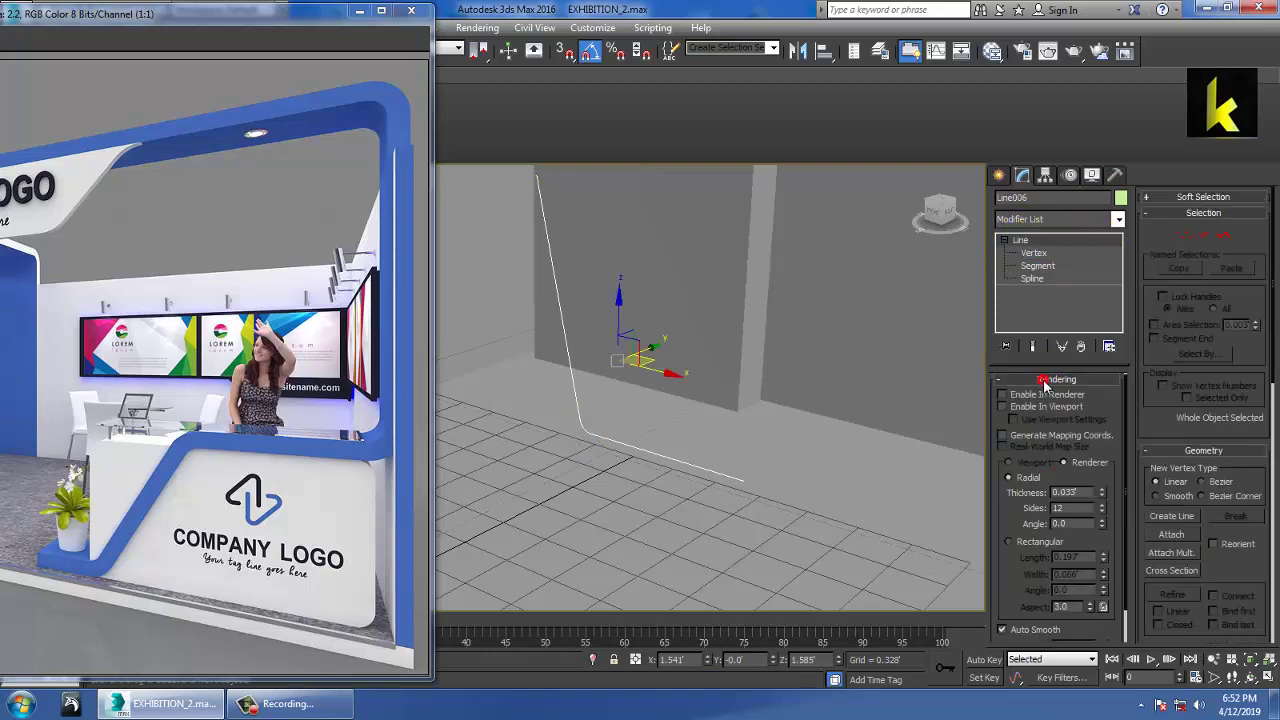
{"action": "left_click", "coordinate": [1009, 542]}
{"action": "left_click_drag", "start_coordinate": [1105, 563], "coordinate": [1050, 285]}
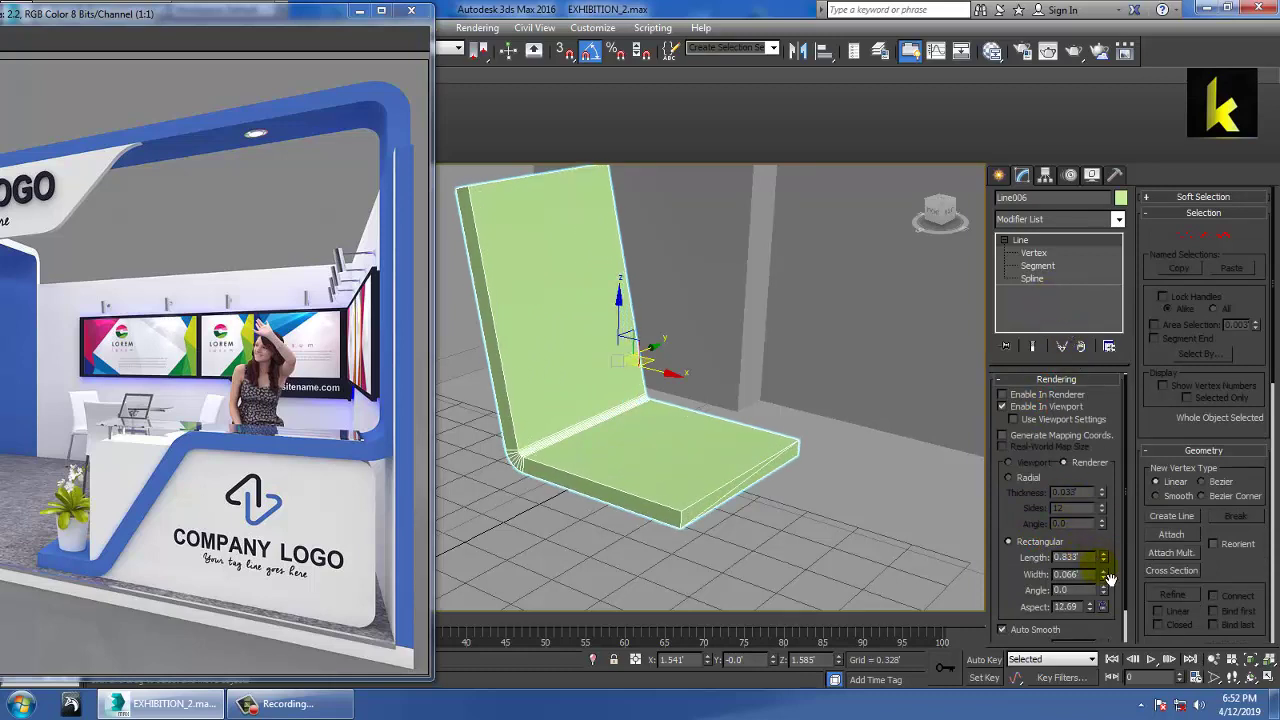
{"action": "left_click_drag", "start_coordinate": [1109, 580], "coordinate": [1116, 598]}
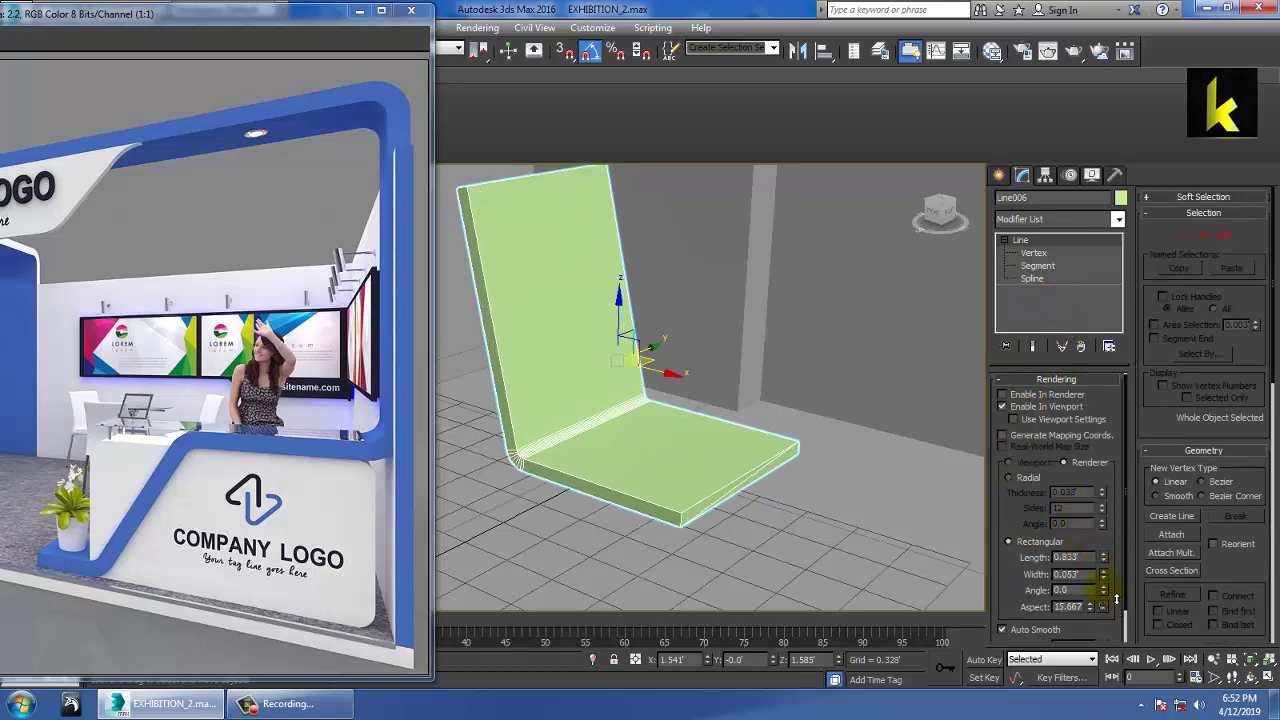
Step: Move the seat's front end vertex outward along X by about 0.057' to deepen the seat
{"action": "middle_click_drag", "start_coordinate": [710, 385], "coordinate": [830, 370], "text": "alt"}
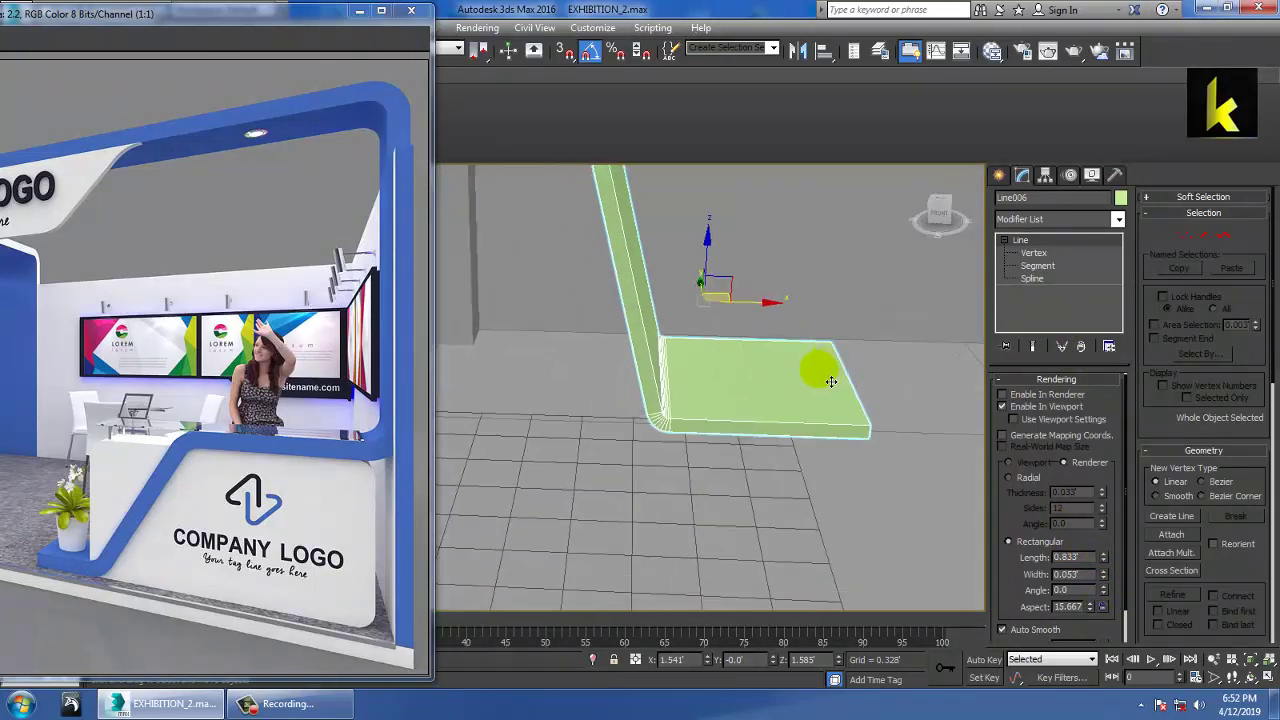
{"action": "key", "text": "1"}
{"action": "left_click_drag", "start_coordinate": [806, 304], "coordinate": [922, 394]}
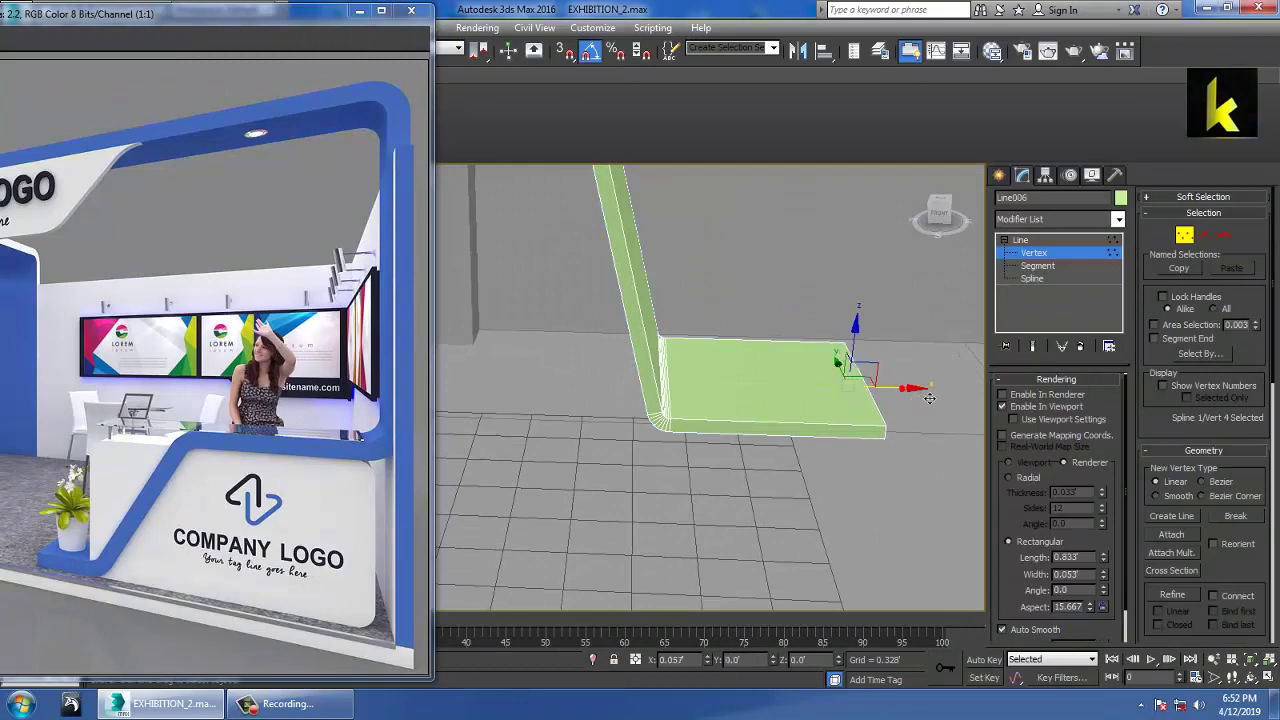
{"action": "key", "text": "alt+w"}
{"action": "middle_click_drag", "start_coordinate": [893, 316], "coordinate": [851, 302]}
{"action": "key", "text": "alt+w"}
{"action": "middle_click_drag", "start_coordinate": [806, 376], "coordinate": [745, 373]}
{"action": "scroll", "coordinate": [757, 331], "scroll_direction": "up", "scroll_amount": 2}
{"action": "scroll", "coordinate": [744, 361], "scroll_direction": "up", "scroll_amount": 2}
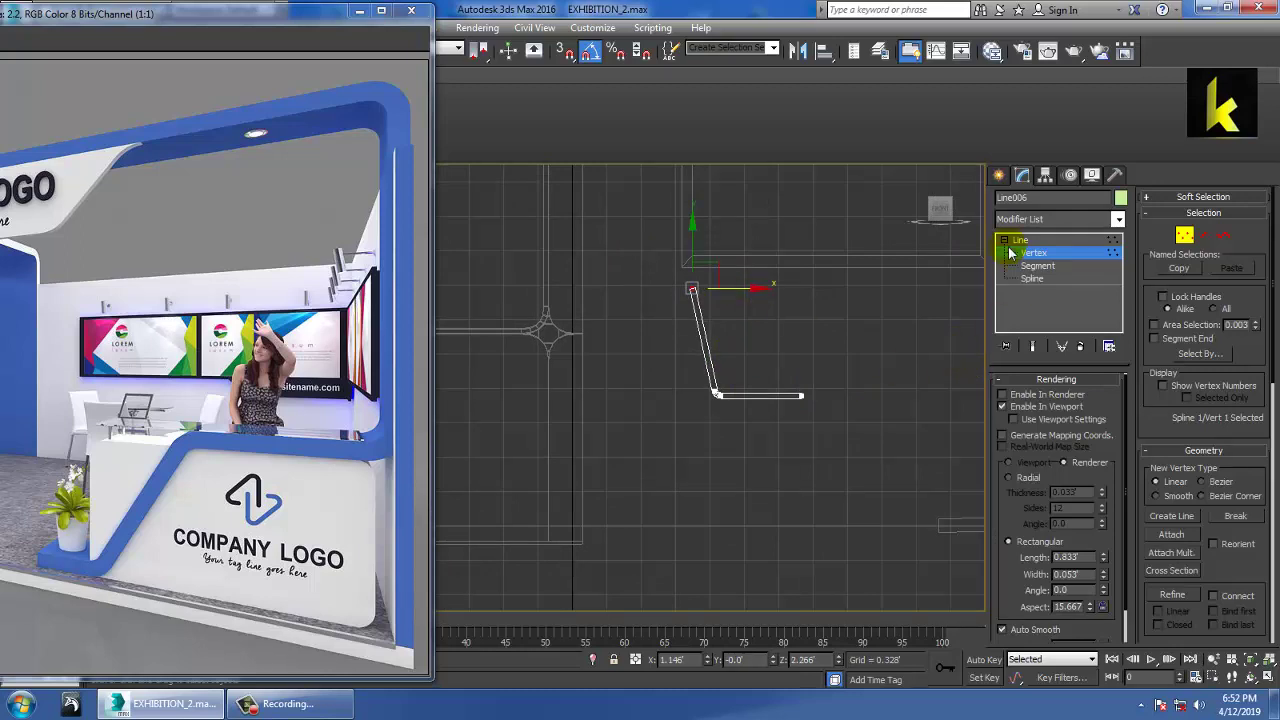
Step: Draw a four-point line in the front view as a leg frame, running under the seat with two splayed legs
{"action": "left_click", "coordinate": [998, 175]}
{"action": "left_click", "coordinate": [1025, 289]}
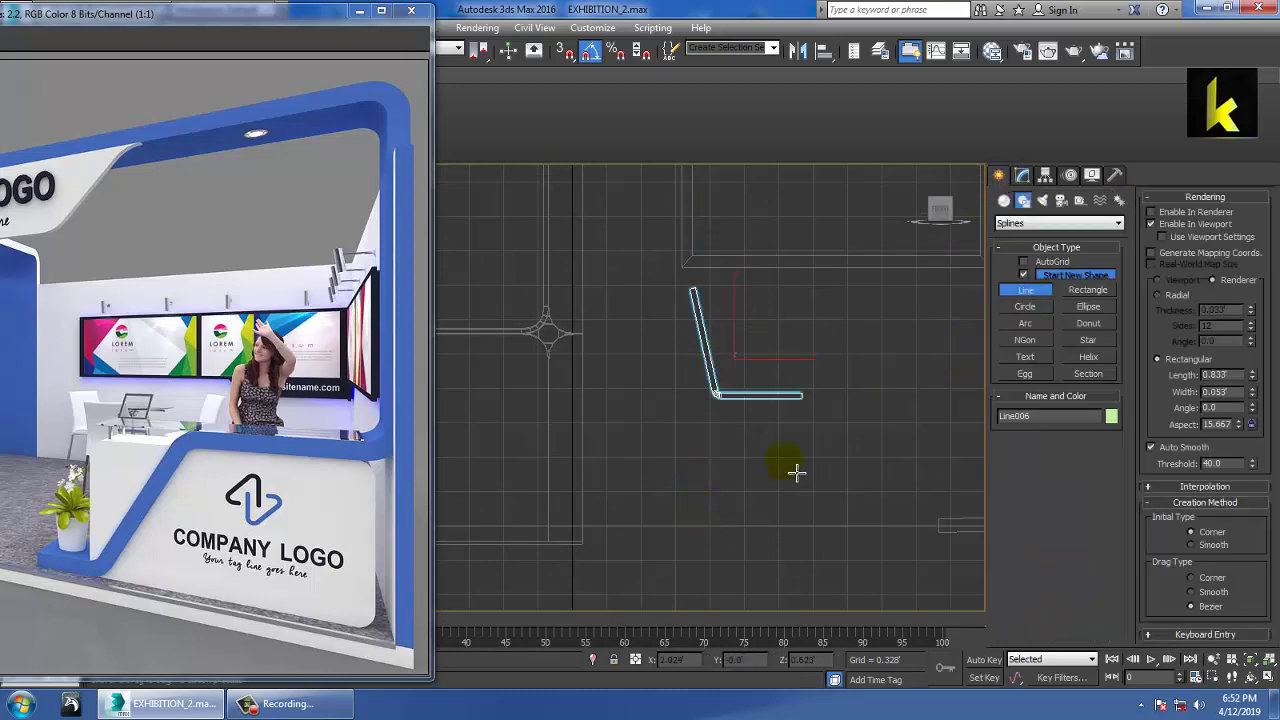
{"action": "mouse_move", "coordinate": [796, 472]}
{"action": "middle_mouse_down"}
{"action": "mouse_move", "coordinate": [640, 457]}
{"action": "mouse_move", "coordinate": [686, 452]}
{"action": "middle_mouse_up"}
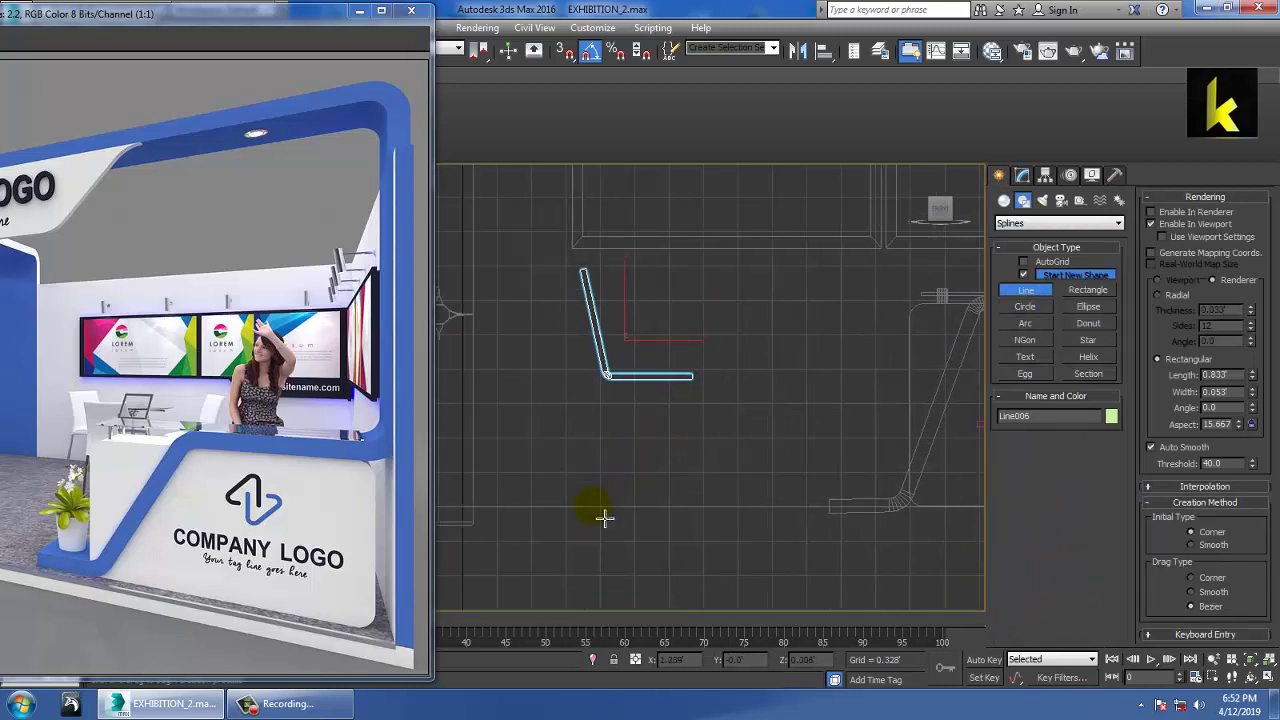
{"action": "left_click_drag", "start_coordinate": [593, 505], "coordinate": [607, 380]}
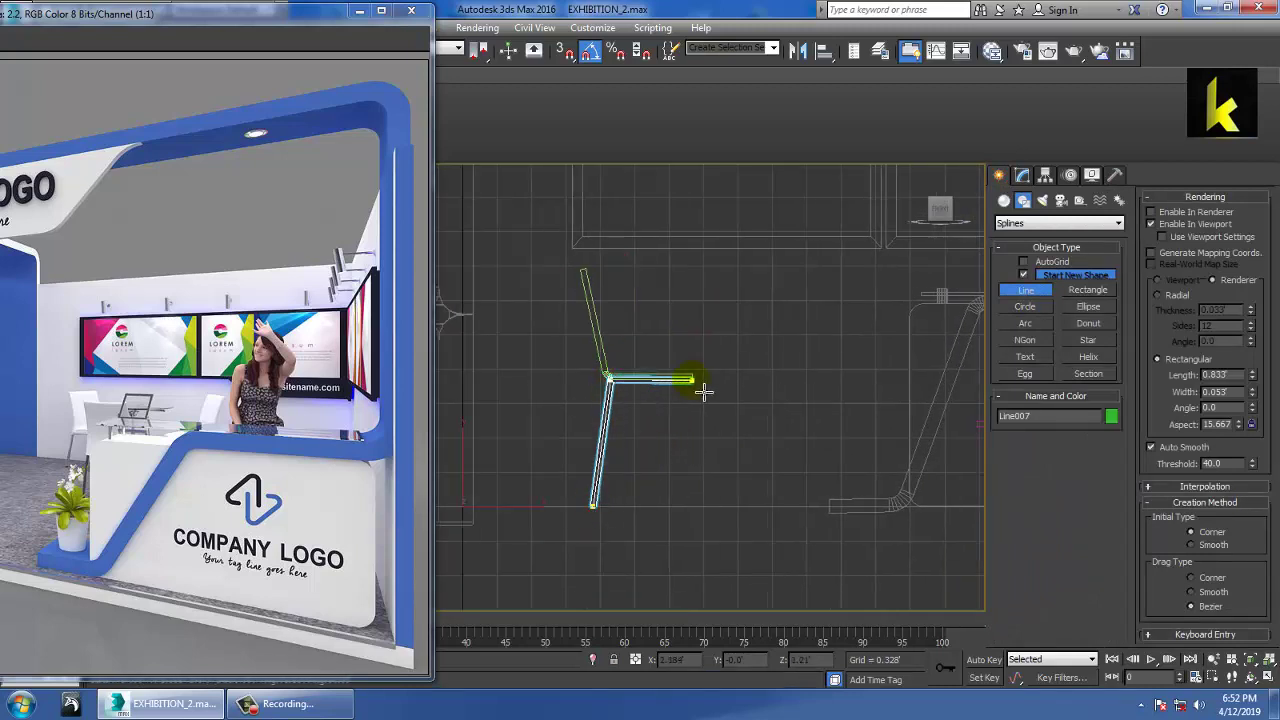
{"action": "right_click", "coordinate": [712, 509]}
{"action": "right_click", "coordinate": [720, 518]}
Step: Give the leg frame a radial section and move it to the seat's side edge at Y about -0.386'
{"action": "key", "text": "alt+w"}
{"action": "middle_click", "coordinate": [767, 566]}
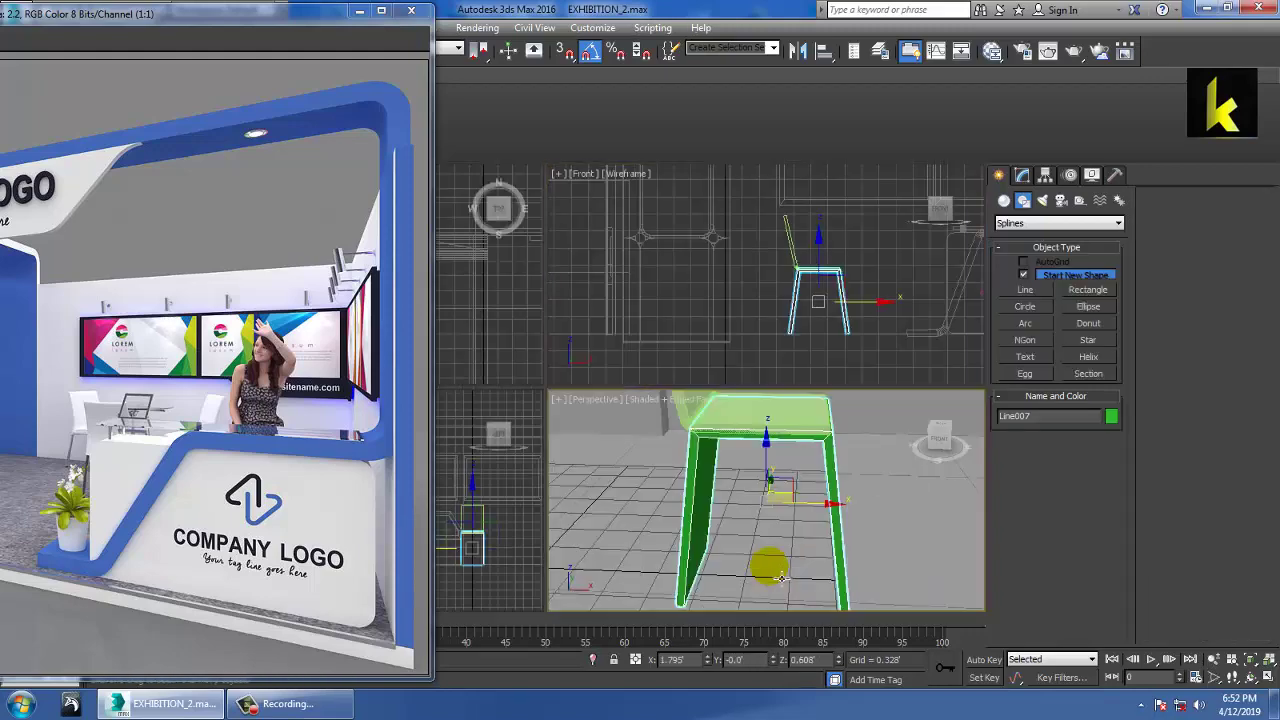
{"action": "key", "text": "alt+w"}
{"action": "middle_click_drag", "start_coordinate": [718, 460], "coordinate": [680, 470], "text": "alt"}
{"action": "left_click", "coordinate": [1022, 175]}
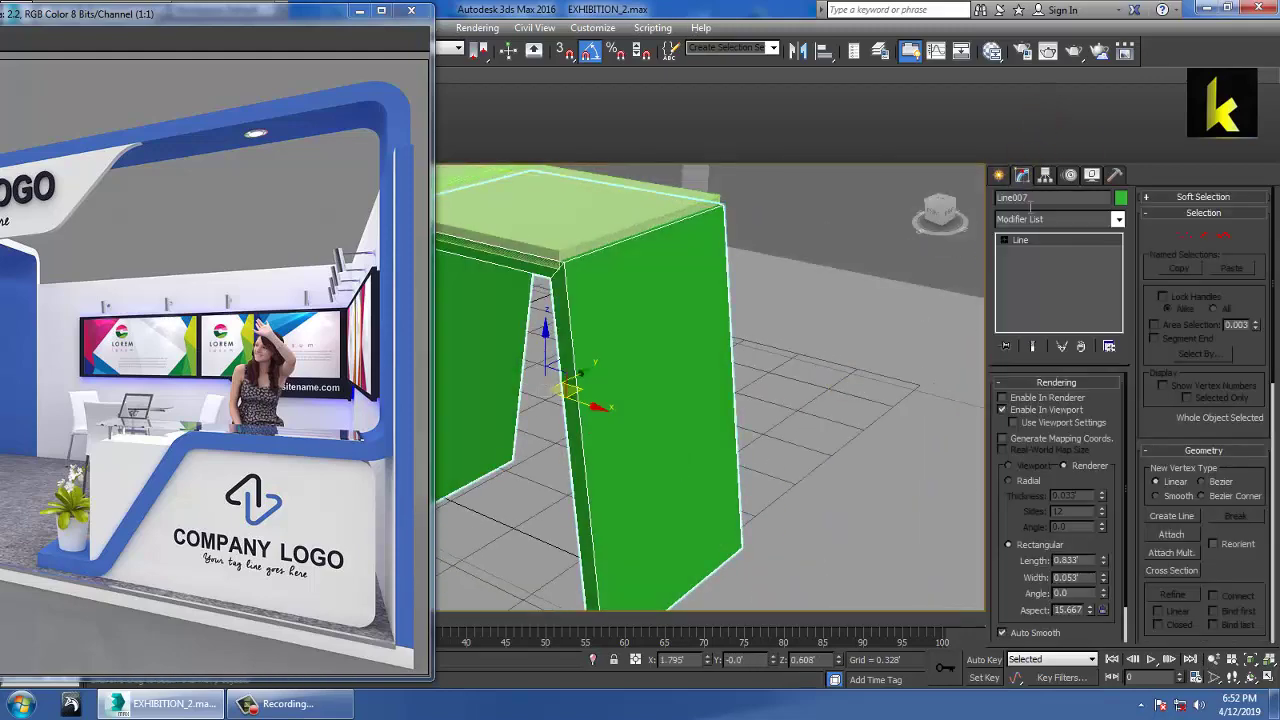
{"action": "left_click", "coordinate": [1030, 483]}
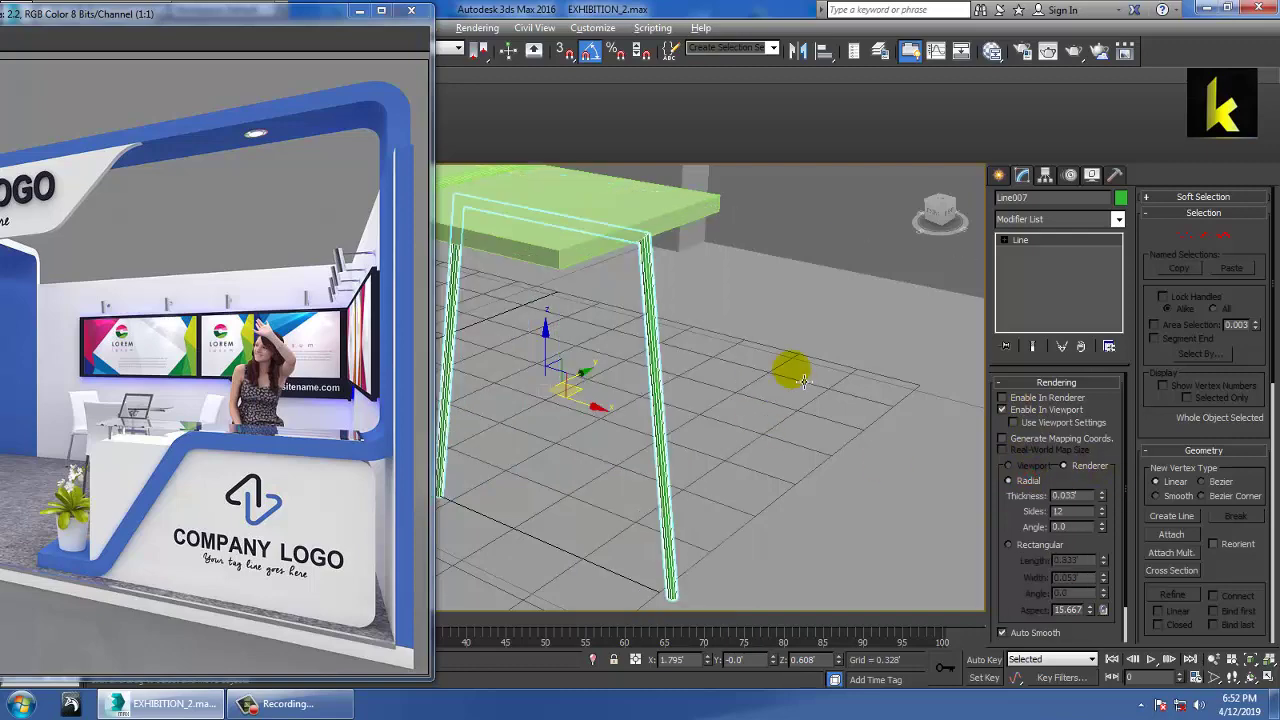
{"action": "middle_click_drag", "start_coordinate": [780, 371], "coordinate": [720, 390], "text": "alt"}
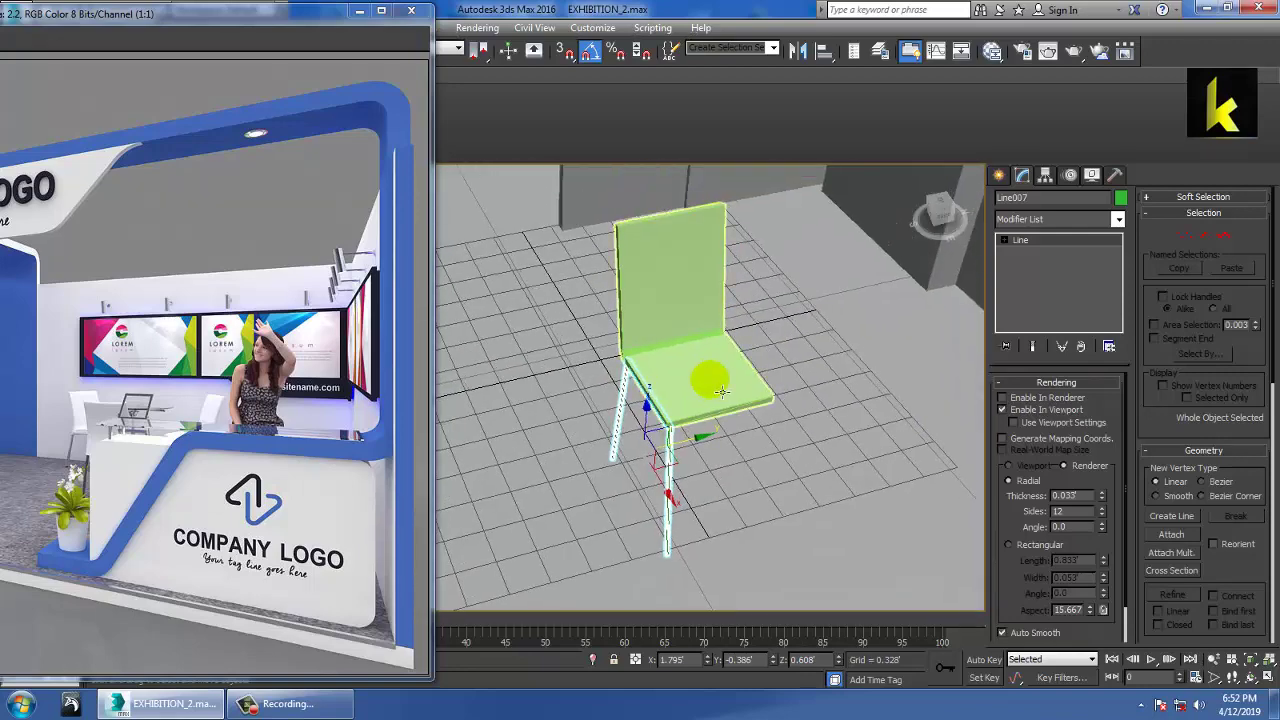
Step: Scale the chair's seat and back to about 111% along Y and shift them about 0.063' along Y over the legs
{"action": "left_click", "coordinate": [722, 390]}
{"action": "key", "text": "e"}
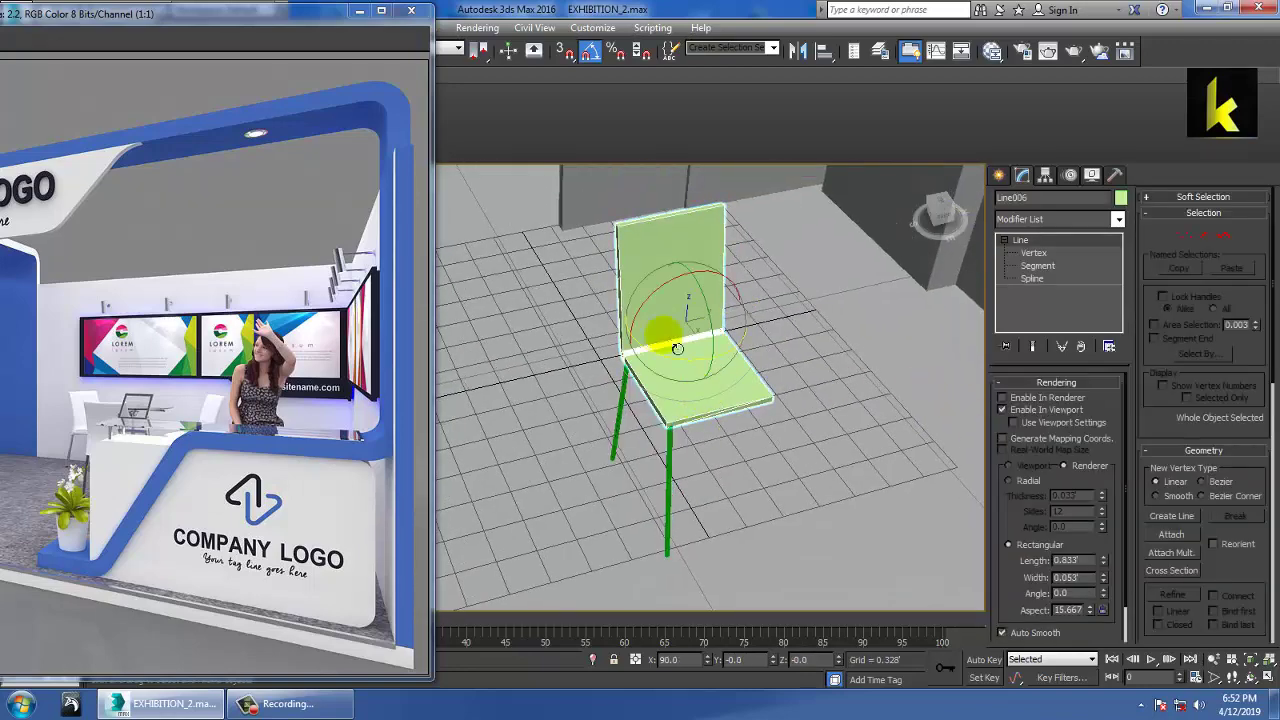
{"action": "key", "text": "r"}
{"action": "left_click_drag", "start_coordinate": [637, 347], "coordinate": [631, 349]}
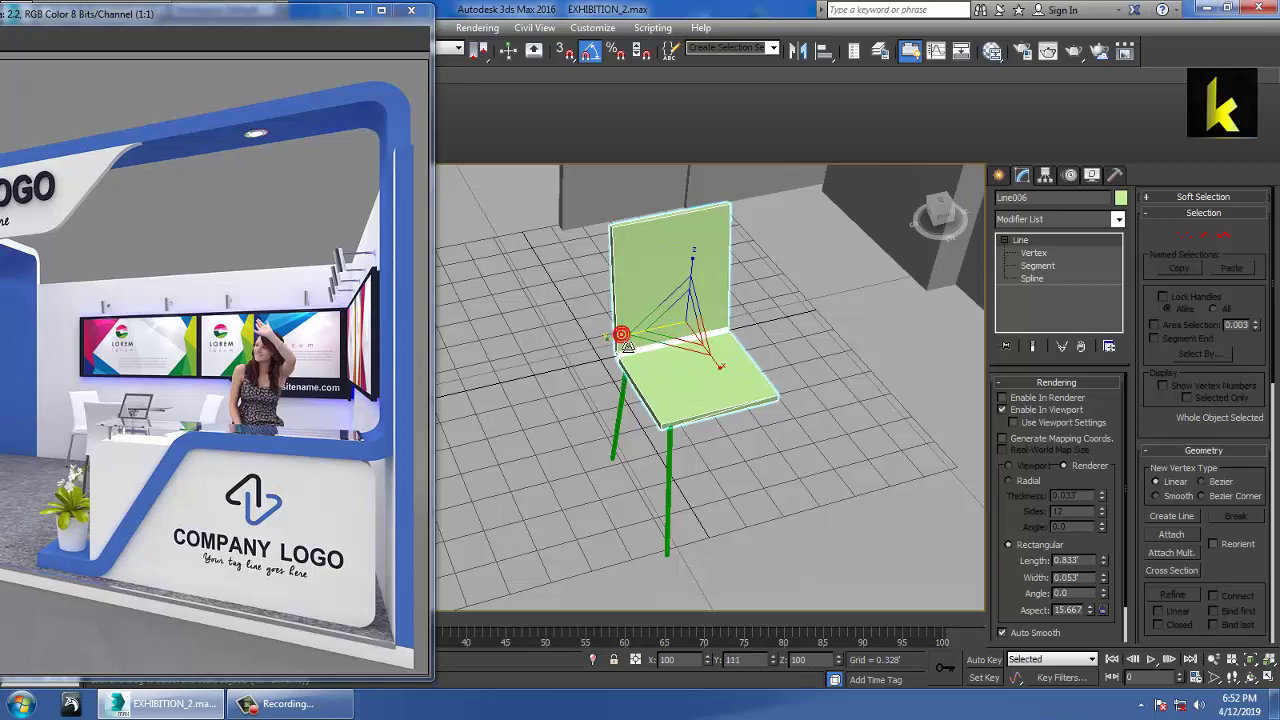
{"action": "key", "text": "w"}
{"action": "left_click_drag", "start_coordinate": [736, 310], "coordinate": [744, 307]}
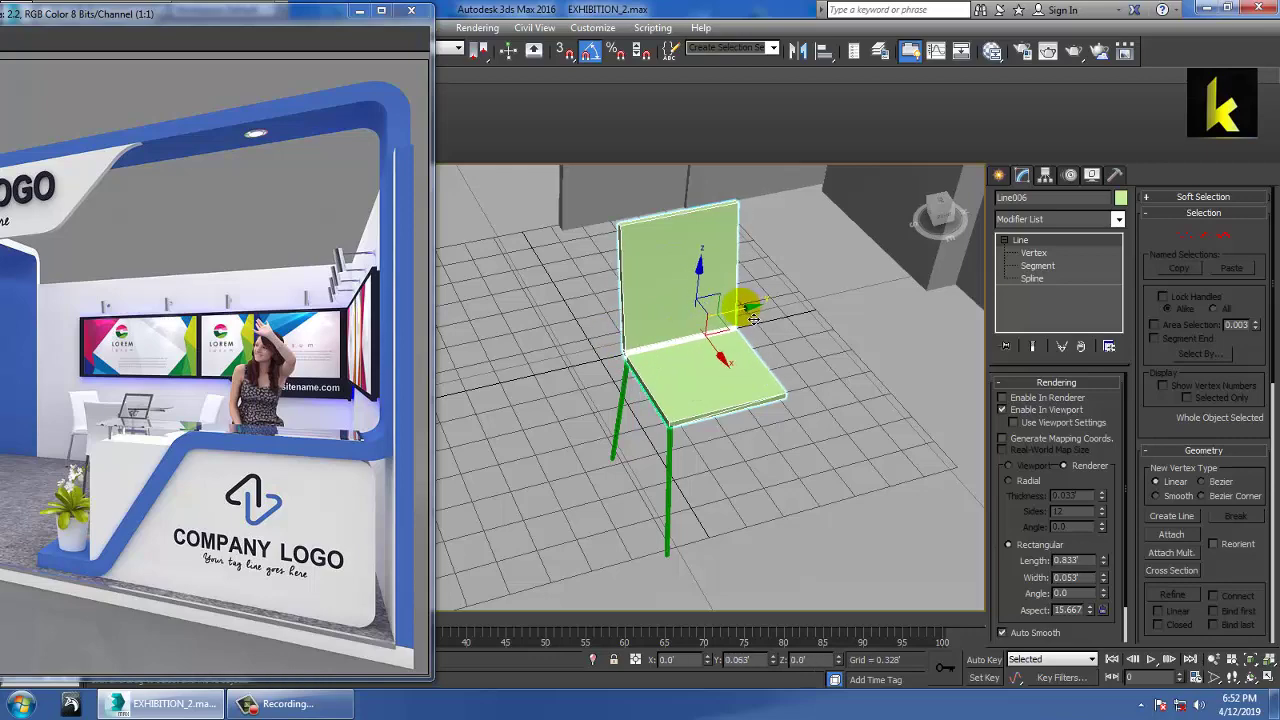
Step: Copy the leg frame once along Y in the top view to the opposite side of the seat, at about 0.496'
{"action": "left_click", "coordinate": [672, 472]}
{"action": "scroll", "coordinate": [808, 403], "scroll_direction": "down", "scroll_amount": 3}
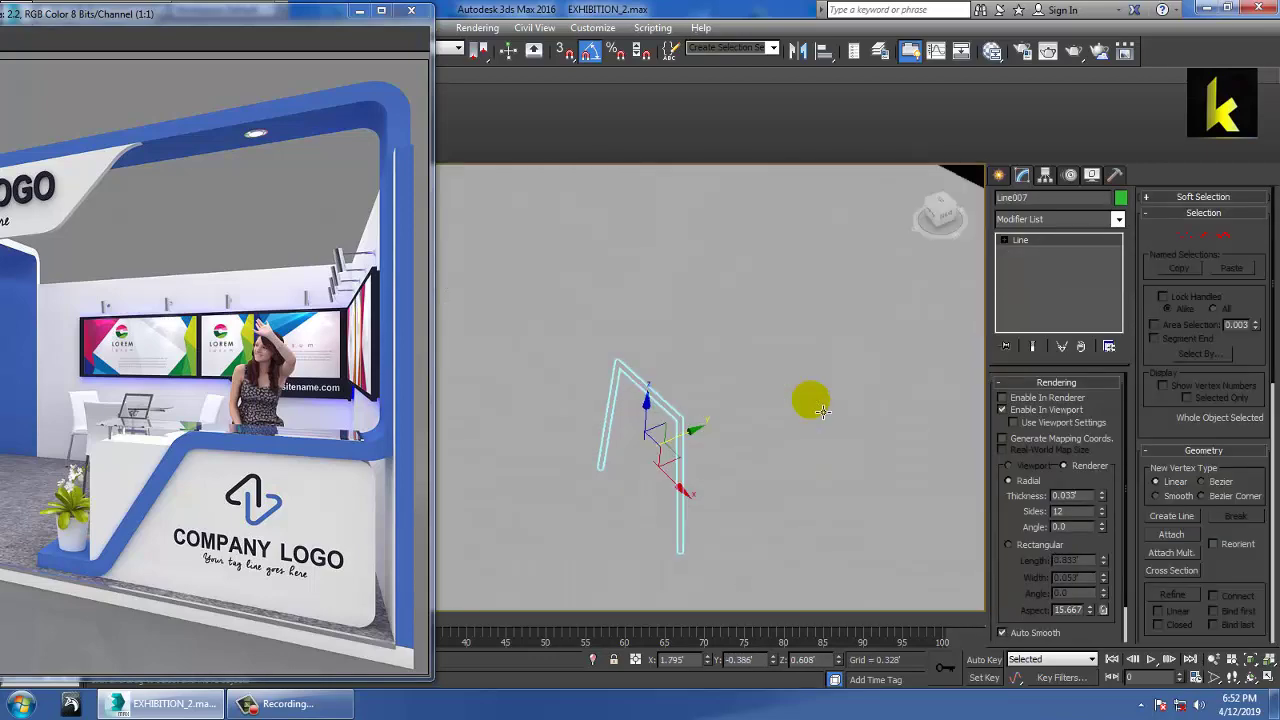
{"action": "key", "text": "alt+w"}
{"action": "middle_click", "coordinate": [526, 297]}
{"action": "key", "text": "alt+w"}
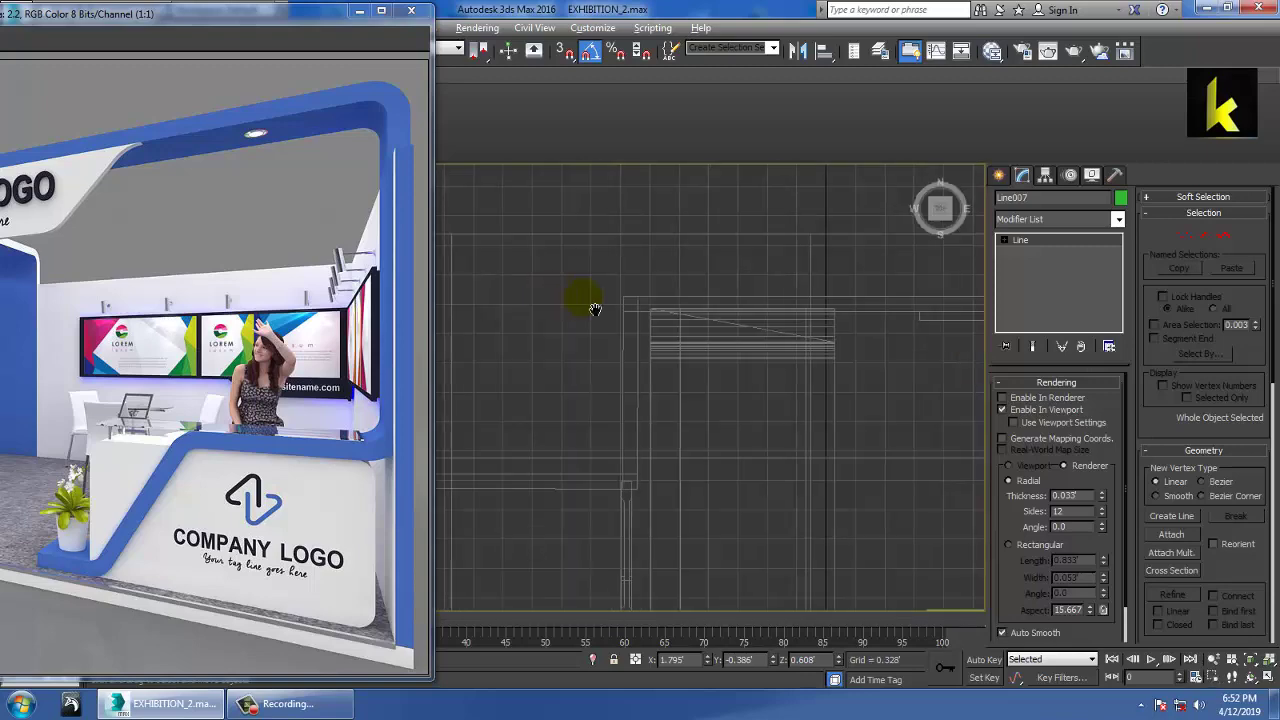
{"action": "scroll", "coordinate": [755, 388], "scroll_direction": "down", "scroll_amount": 5}
{"action": "middle_click_drag", "start_coordinate": [761, 390], "coordinate": [764, 336]}
{"action": "scroll", "coordinate": [874, 460], "scroll_direction": "up", "scroll_amount": 3}
{"action": "scroll", "coordinate": [762, 441], "scroll_direction": "up", "scroll_amount": 3}
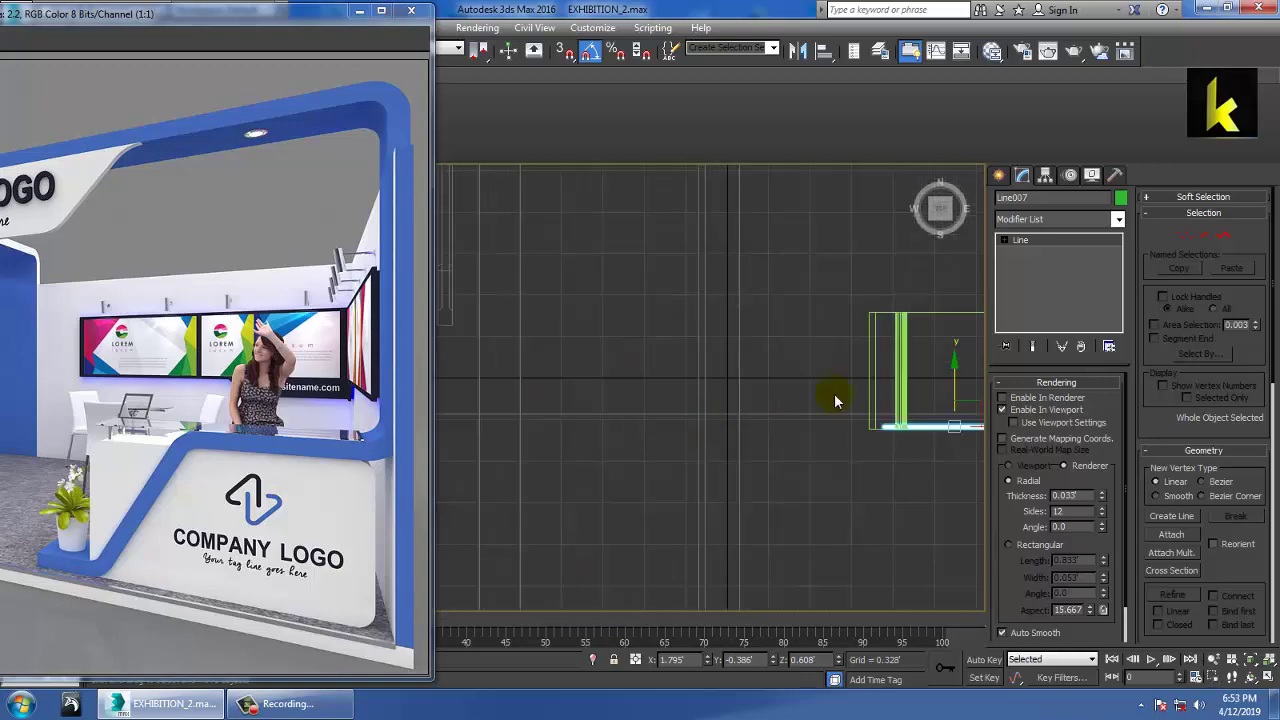
{"action": "middle_click_drag", "start_coordinate": [900, 392], "coordinate": [650, 424]}
{"action": "scroll", "coordinate": [606, 430], "scroll_direction": "up", "scroll_amount": 2}
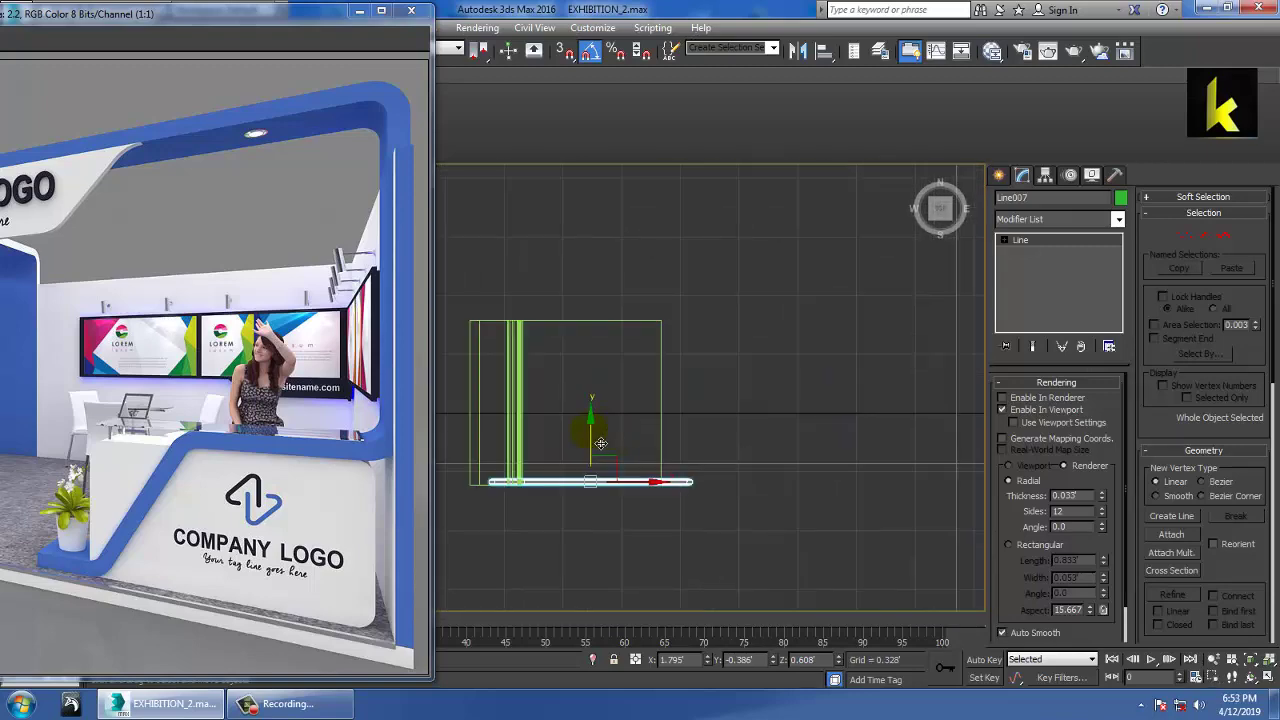
{"action": "left_click_drag", "start_coordinate": [600, 443], "coordinate": [603, 287], "text": "shift"}
{"action": "left_click", "coordinate": [638, 411]}
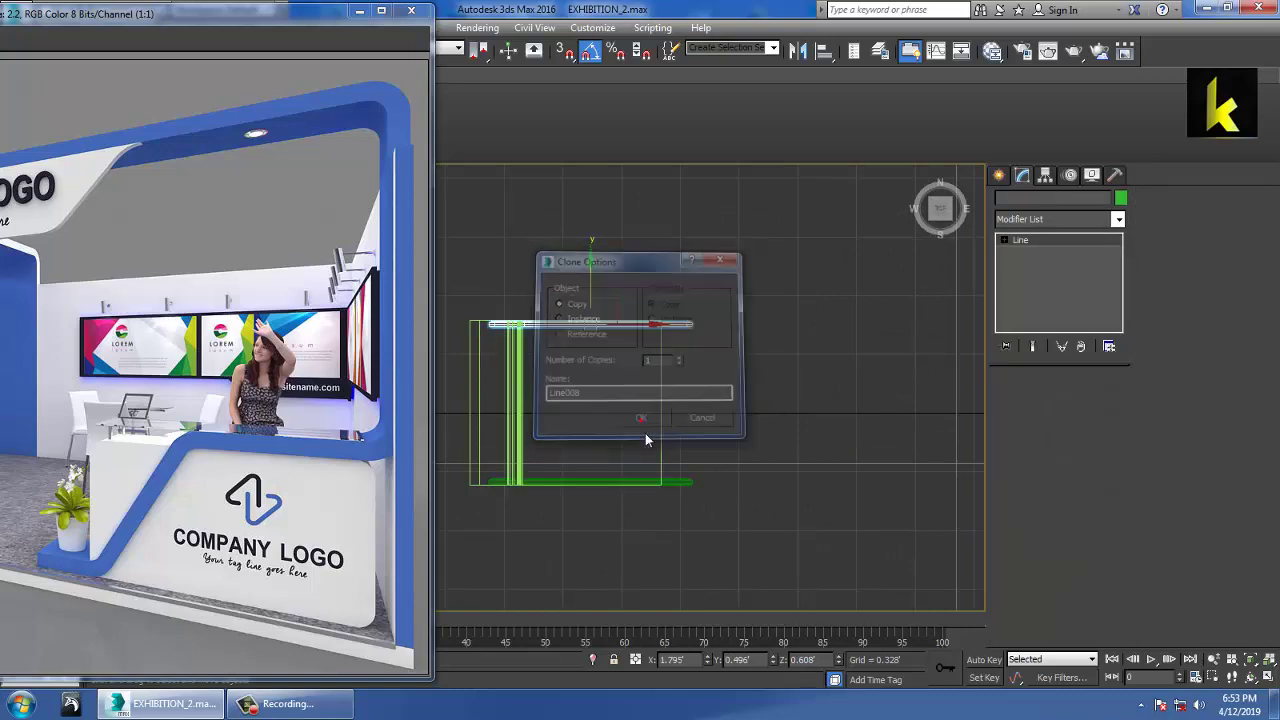
Step: Refine the chair's seat-and-back line with one extra vertex about halfway up the backrest
{"action": "key", "text": "alt+w"}
{"action": "left_click", "coordinate": [800, 480]}
{"action": "key", "text": "alt+w"}
{"action": "mouse_move", "coordinate": [809, 481]}
{"action": "middle_mouse_down", "text": "alt"}
{"action": "mouse_move", "coordinate": [872, 421]}
{"action": "mouse_move", "coordinate": [829, 421]}
{"action": "mouse_move", "coordinate": [861, 420]}
{"action": "mouse_move", "coordinate": [750, 391]}
{"action": "mouse_move", "coordinate": [789, 407]}
{"action": "mouse_move", "coordinate": [795, 469]}
{"action": "mouse_move", "coordinate": [820, 477]}
{"action": "middle_mouse_up", "text": "alt"}
{"action": "scroll", "coordinate": [805, 409], "scroll_direction": "down", "scroll_amount": 3}
{"action": "scroll", "coordinate": [752, 392], "scroll_direction": "down", "scroll_amount": 4}
{"action": "scroll", "coordinate": [797, 428], "scroll_direction": "up", "scroll_amount": 2}
{"action": "scroll", "coordinate": [793, 466], "scroll_direction": "up", "scroll_amount": 5}
{"action": "left_click", "coordinate": [688, 330]}
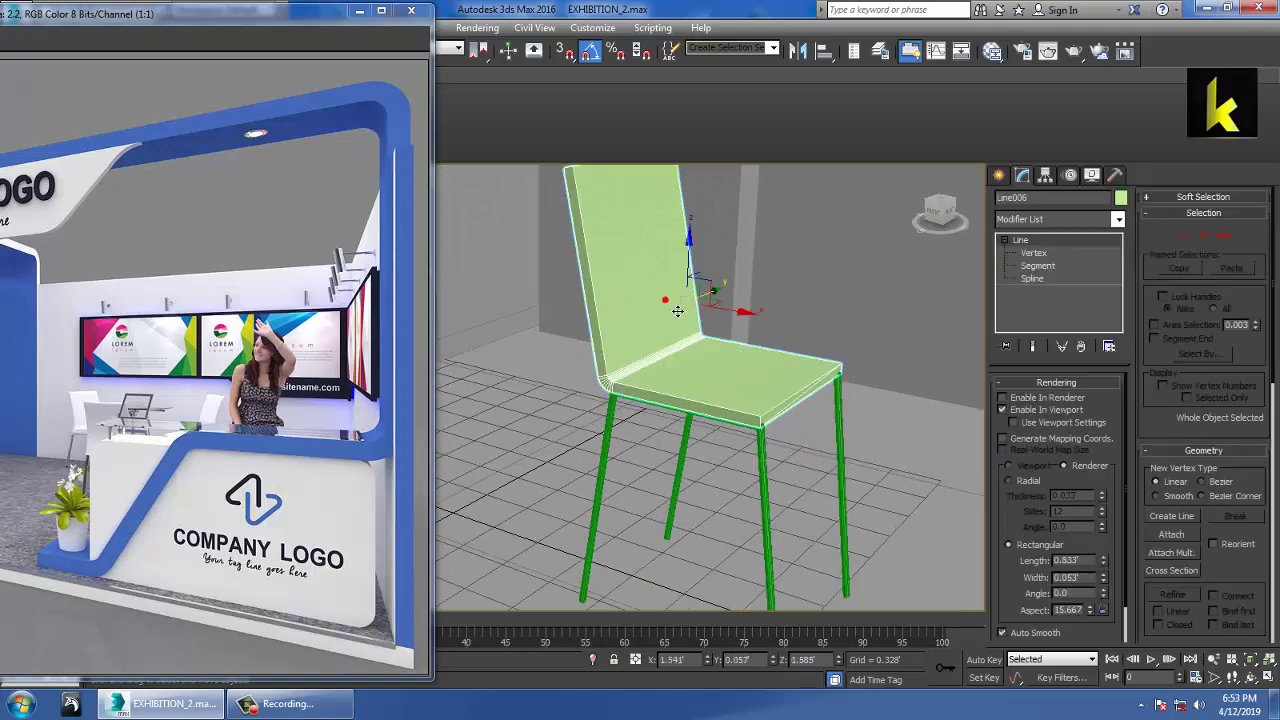
{"action": "middle_click_drag", "start_coordinate": [688, 318], "coordinate": [733, 389], "text": "alt"}
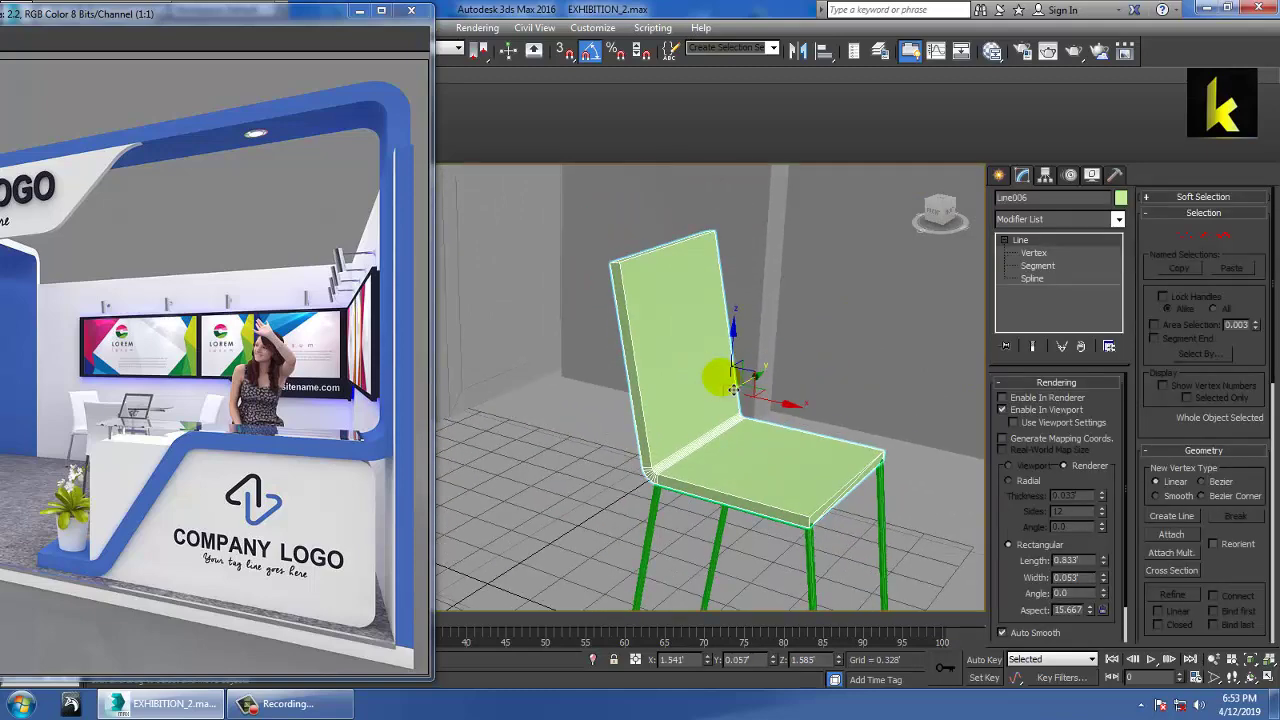
{"action": "right_click", "coordinate": [677, 313]}
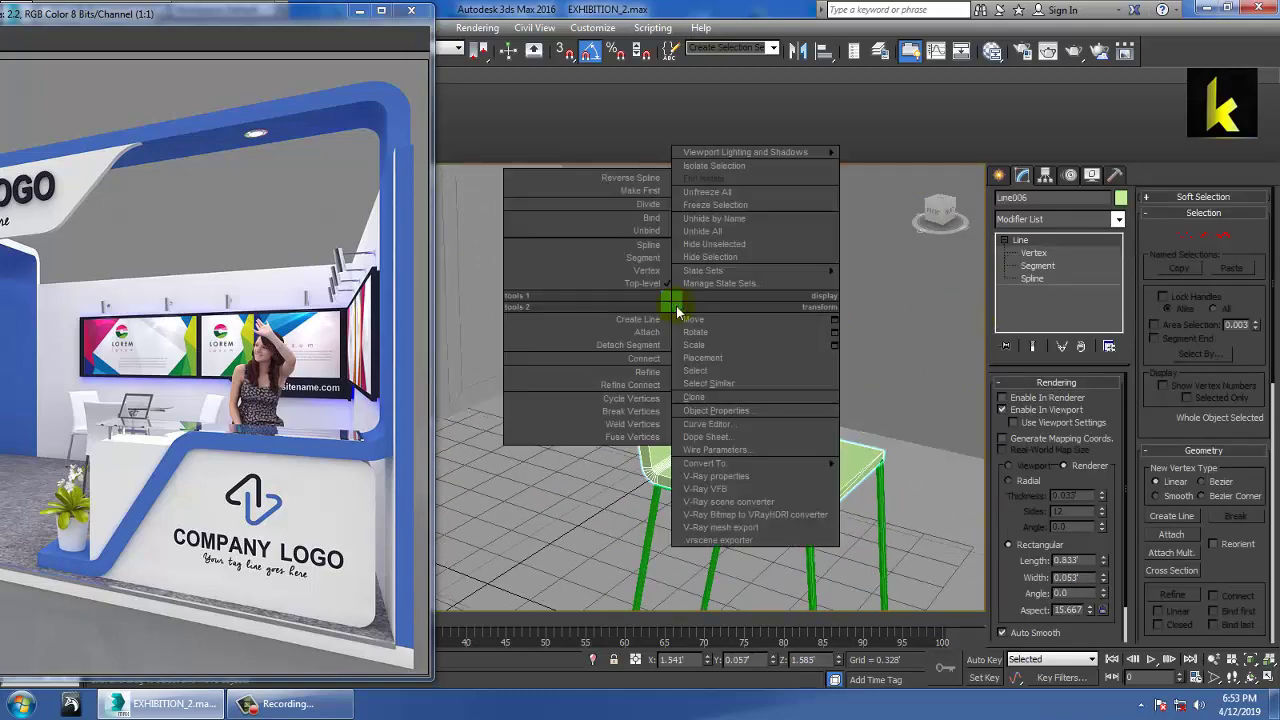
{"action": "left_click", "coordinate": [650, 372]}
{"action": "key", "text": "F3"}
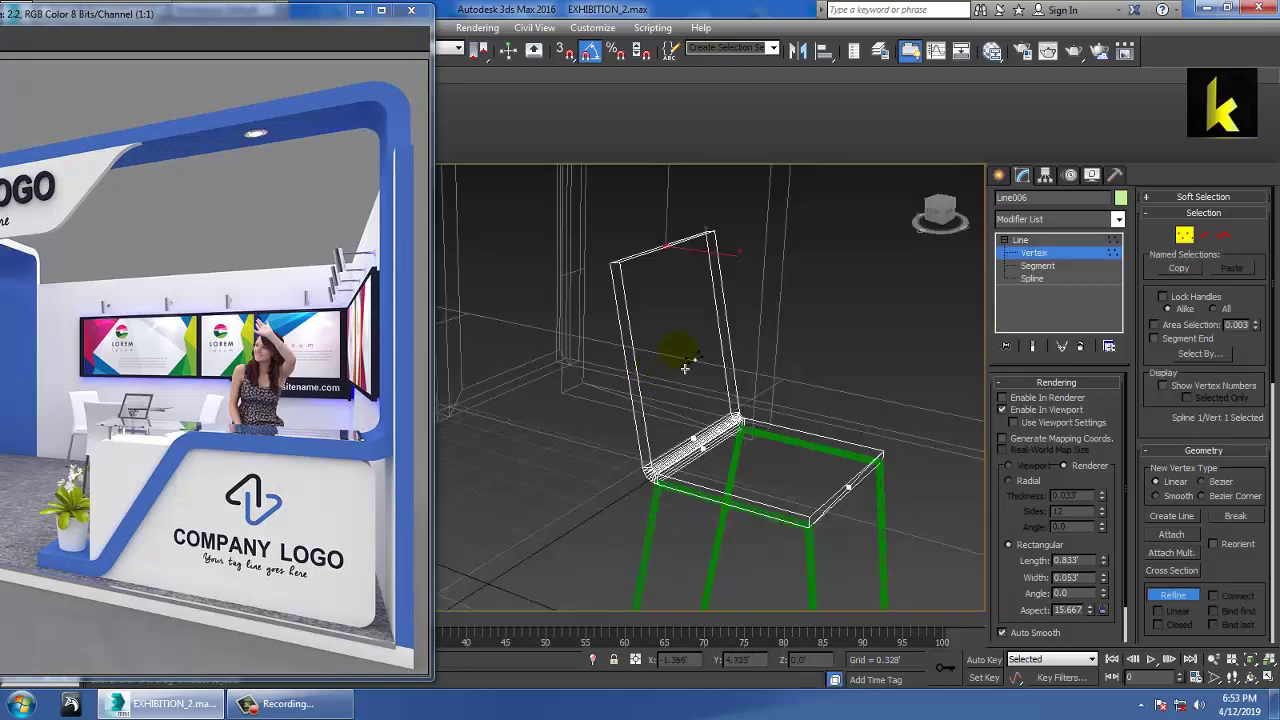
{"action": "right_click", "coordinate": [886, 413]}
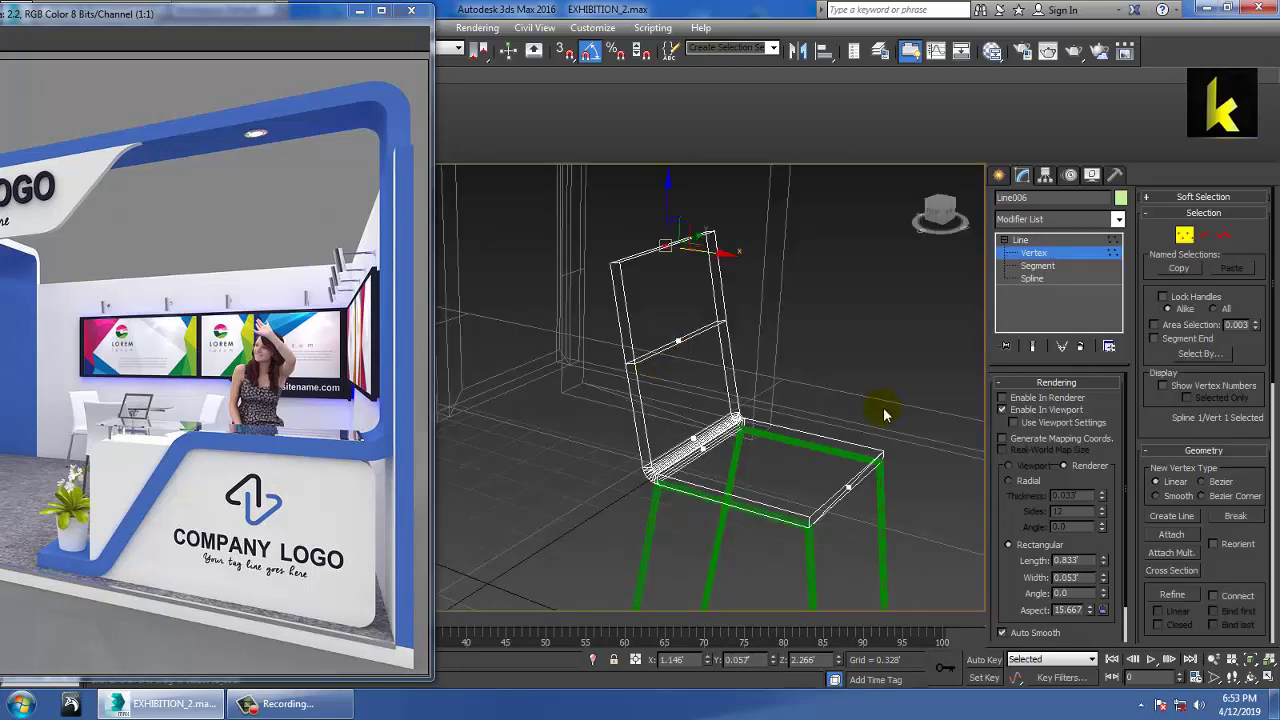
{"action": "key", "text": "1"}
{"action": "middle_click_drag", "start_coordinate": [744, 386], "coordinate": [800, 362], "text": "alt"}
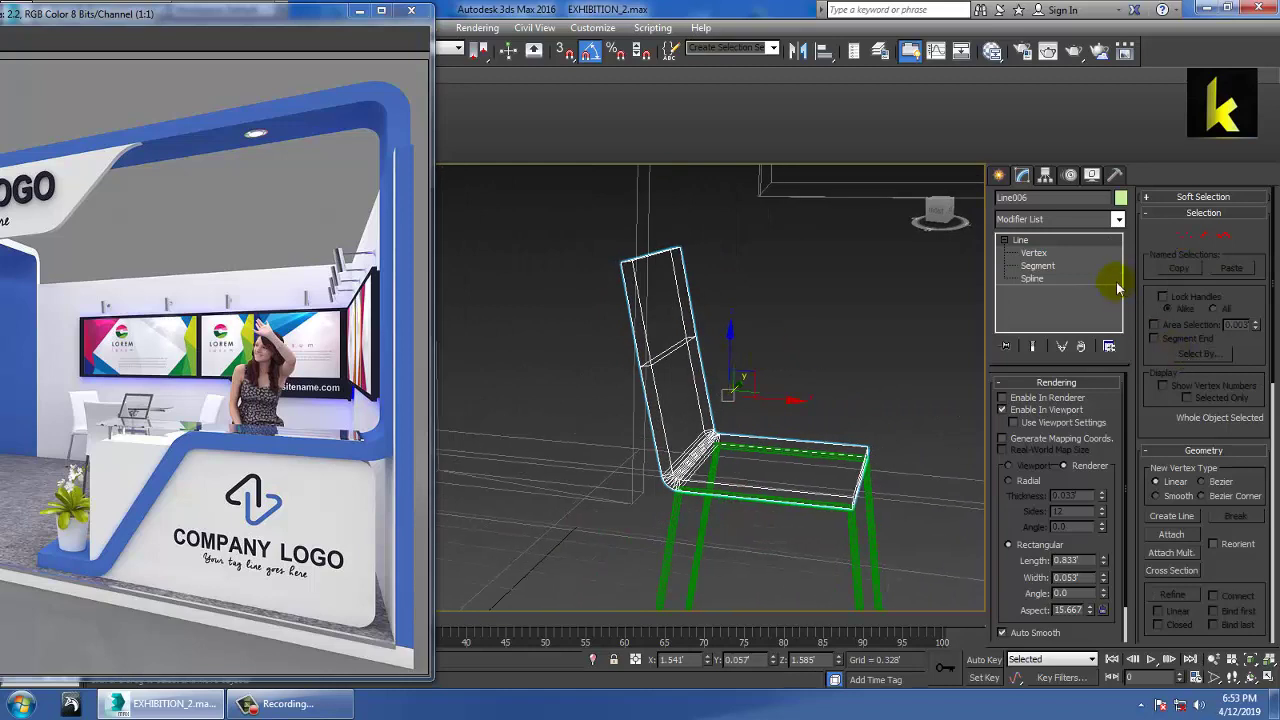
Step: Make the backrest's middle vertex Smooth and shift it slightly along X to about 1.277' so the backrest curves
{"action": "left_click", "coordinate": [1020, 255]}
{"action": "left_click_drag", "start_coordinate": [765, 400], "coordinate": [765, 400]}
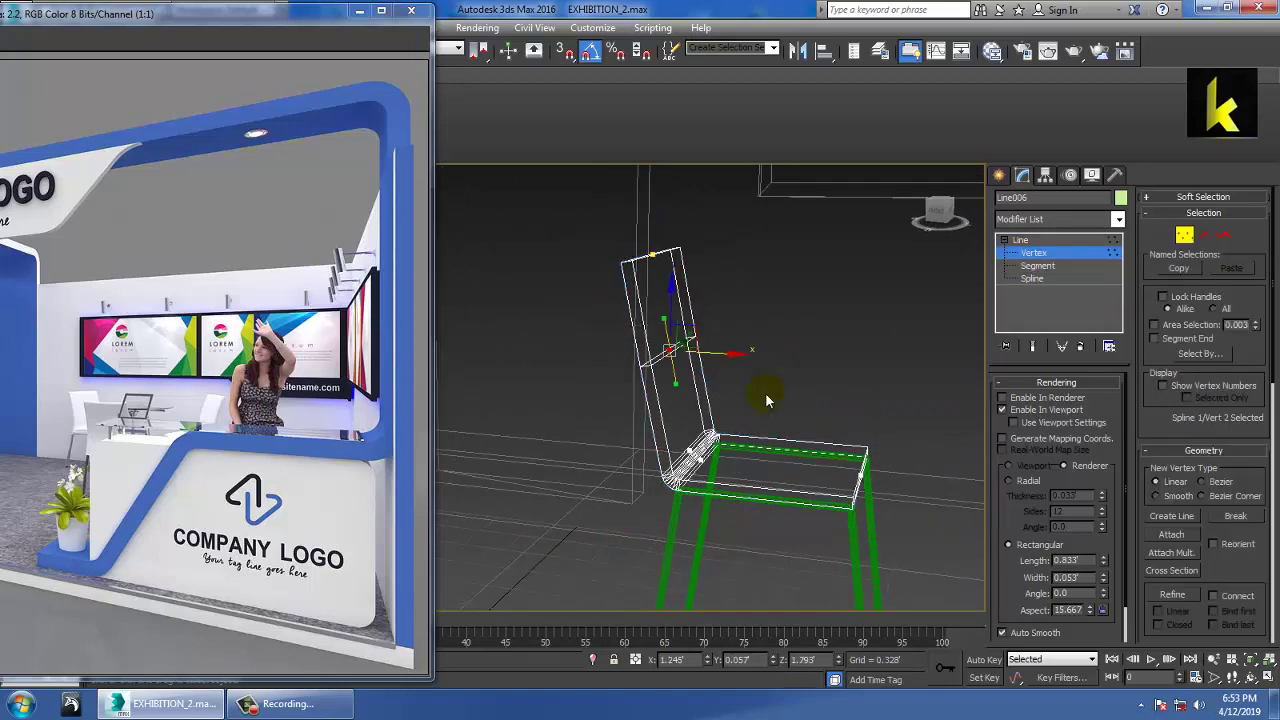
{"action": "key", "text": "F3"}
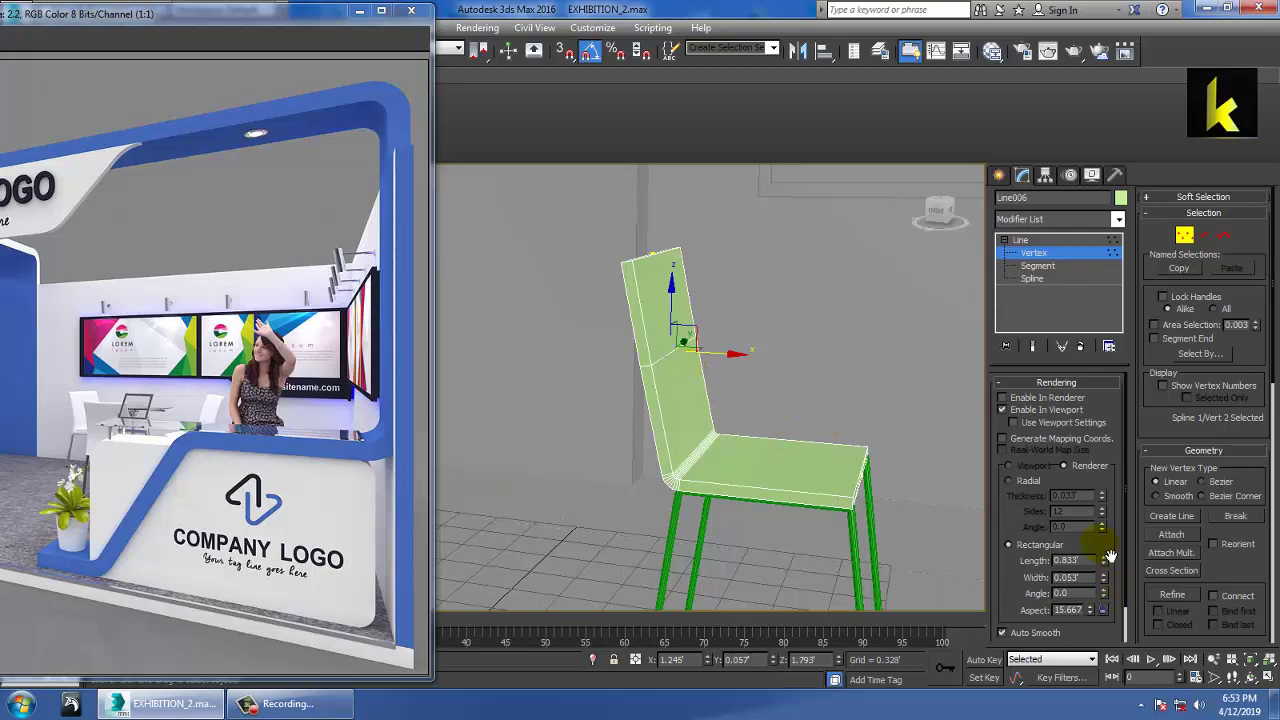
{"action": "right_click", "coordinate": [666, 343]}
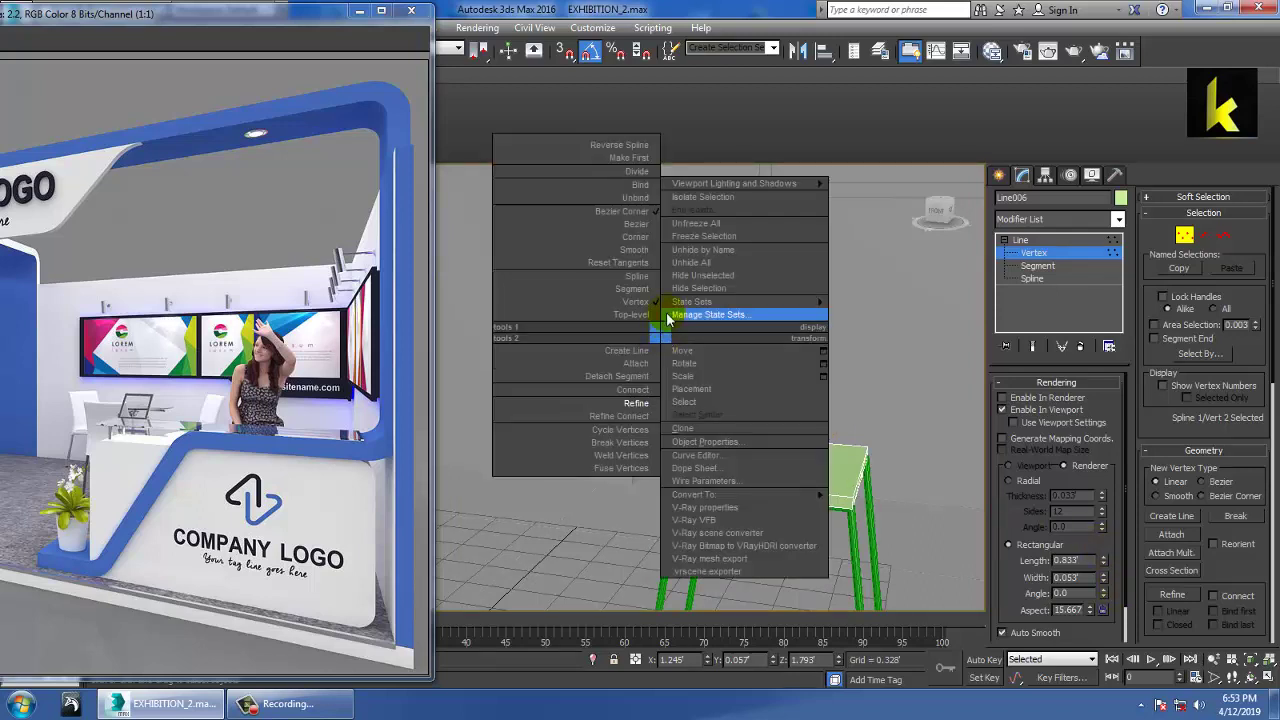
{"action": "left_click", "coordinate": [643, 250]}
{"action": "right_click", "coordinate": [688, 361]}
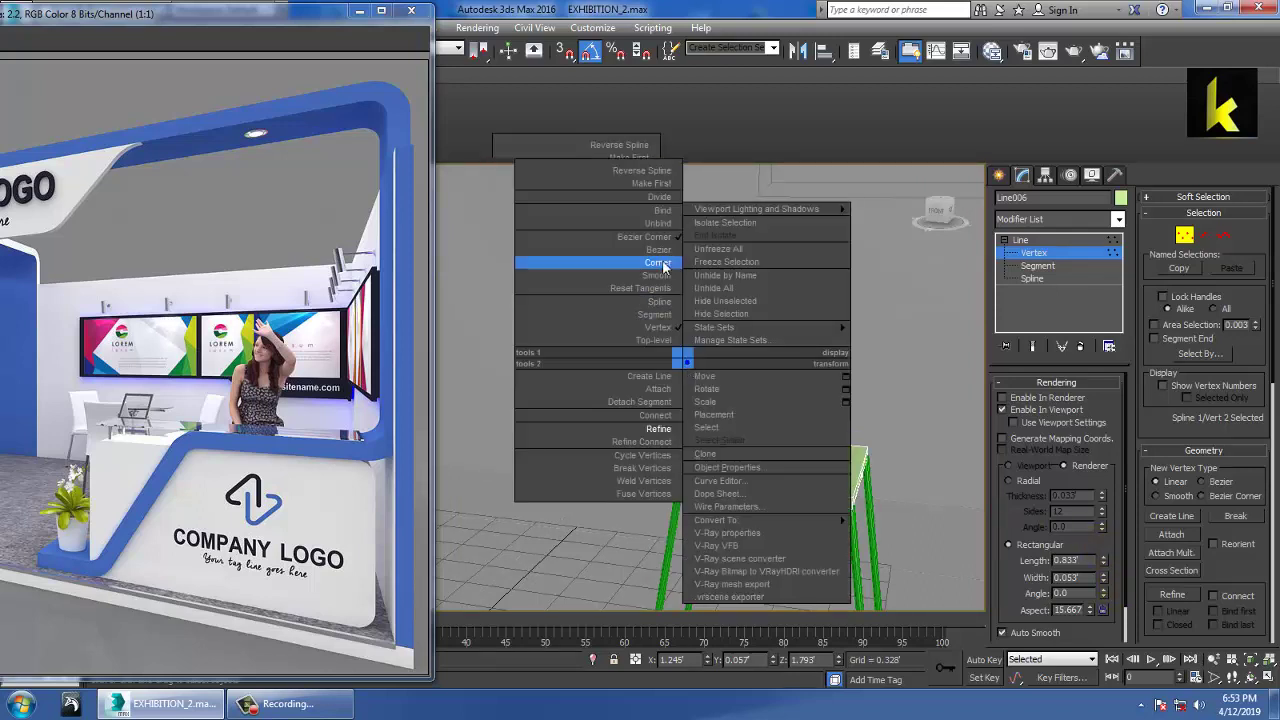
{"action": "left_click", "coordinate": [661, 277]}
{"action": "left_click_drag", "start_coordinate": [729, 368], "coordinate": [735, 367]}
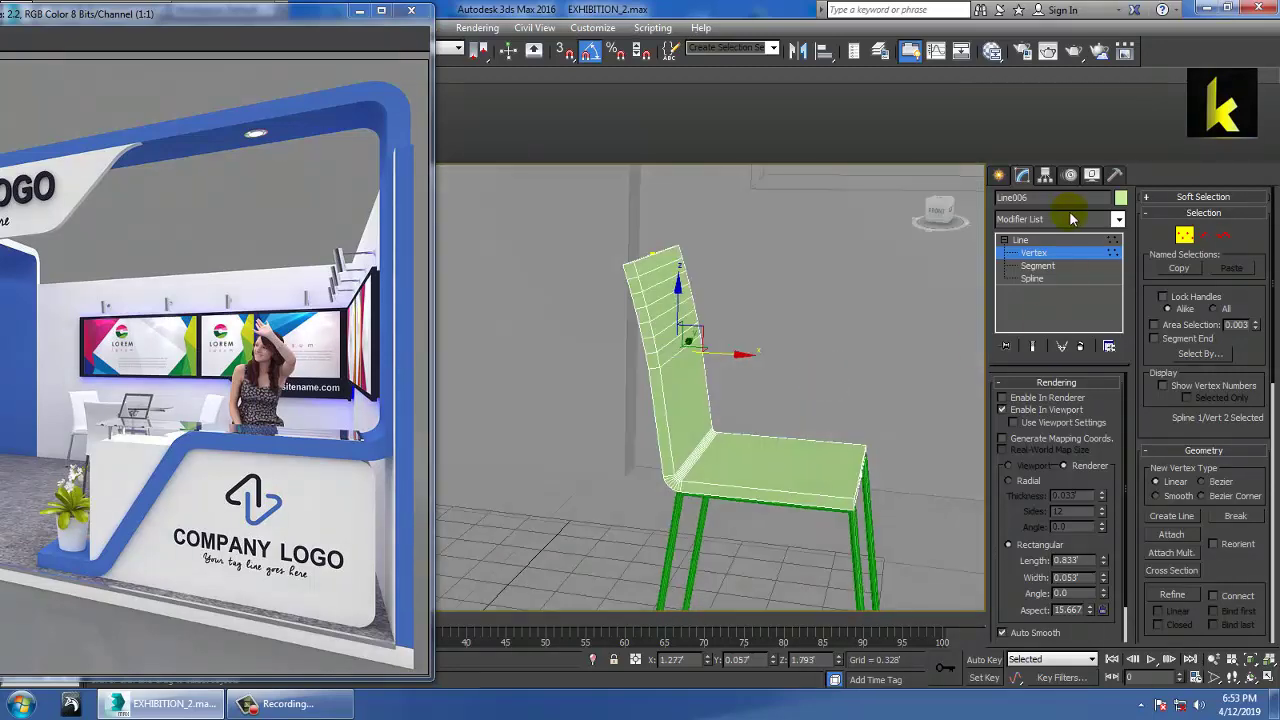
{"action": "left_click", "coordinate": [1047, 242]}
Step: Give the seat-and-back and both leg frames a light grey object color and convert all three to Editable Poly
{"action": "left_click", "coordinate": [678, 507], "text": "ctrl"}
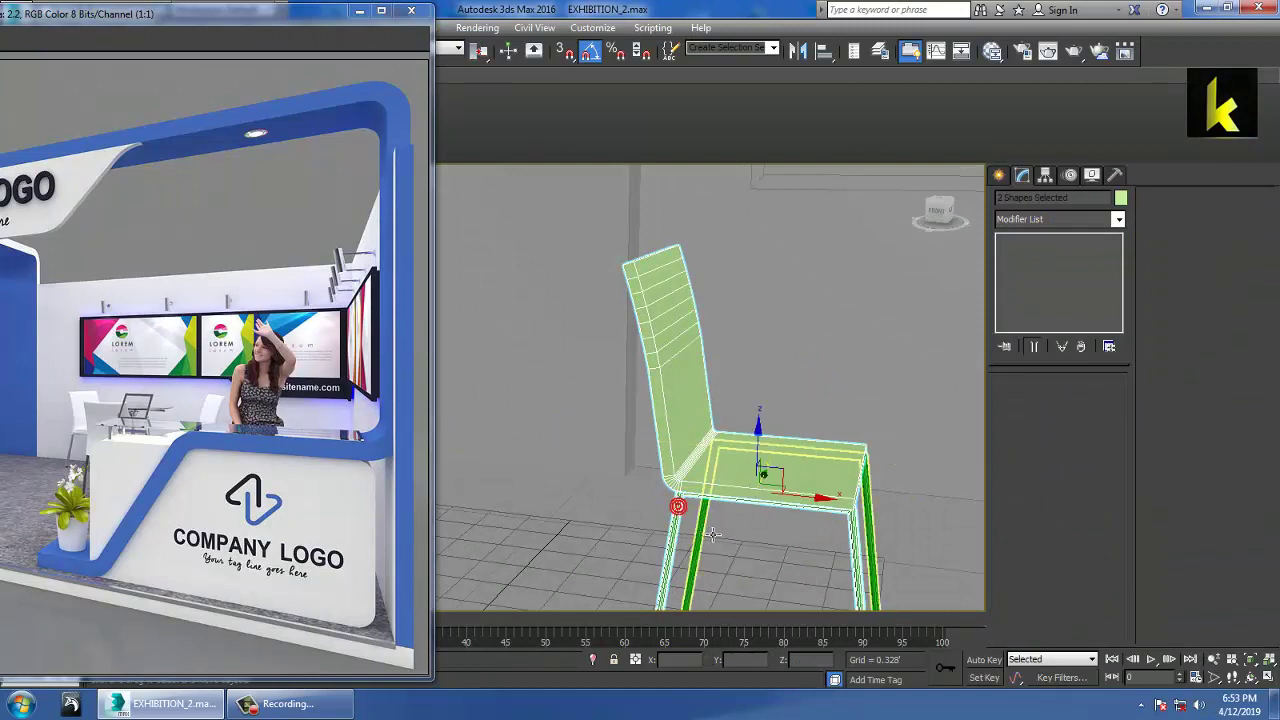
{"action": "left_click", "coordinate": [702, 524], "text": "ctrl"}
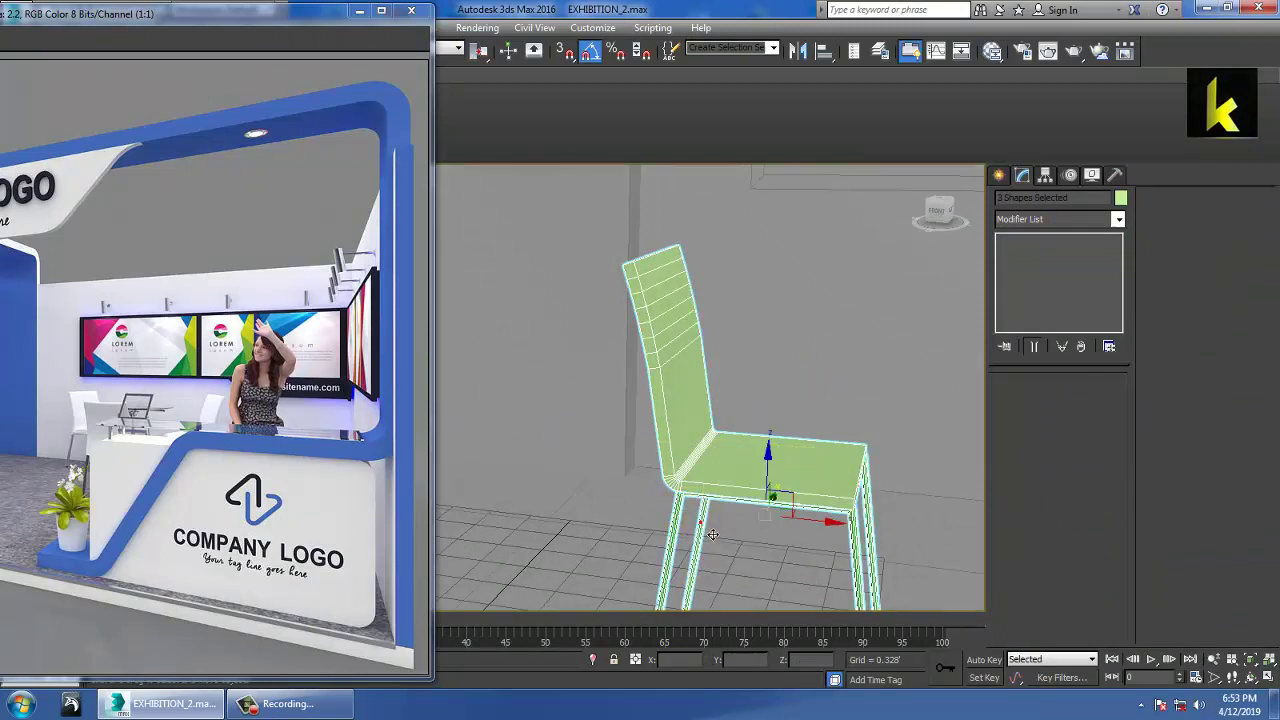
{"action": "left_click", "coordinate": [1121, 198]}
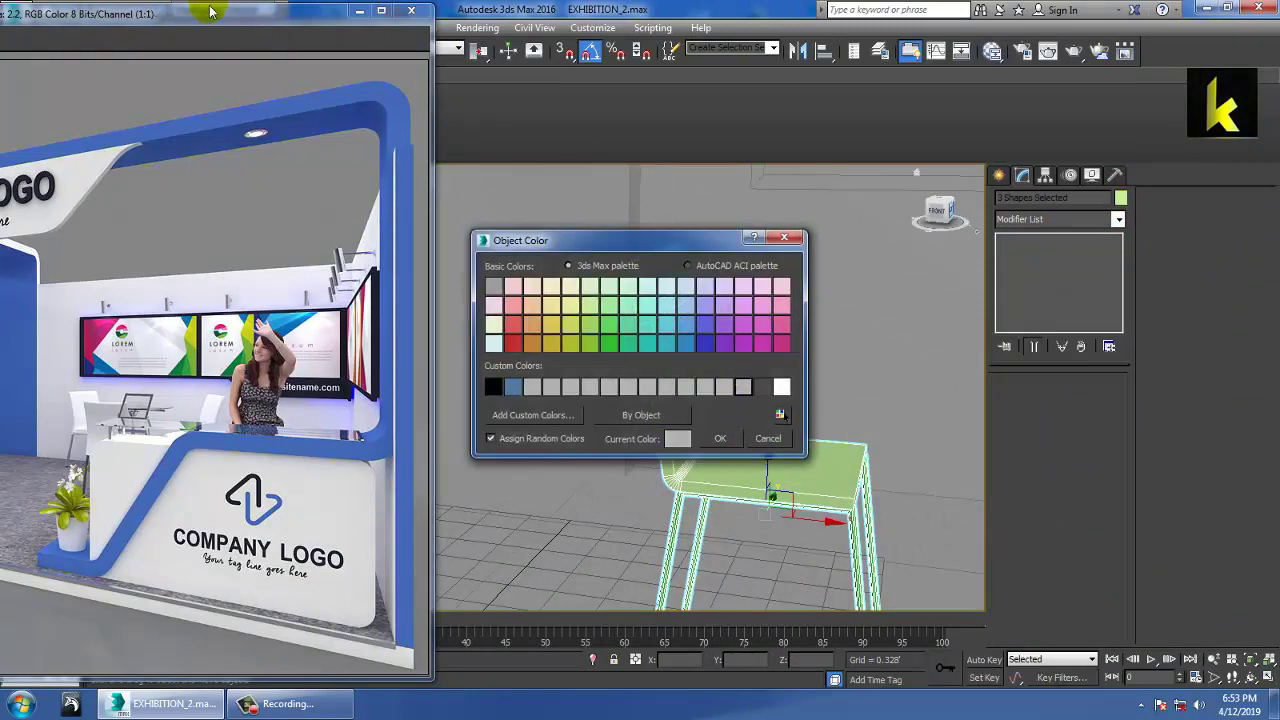
{"action": "left_click", "coordinate": [716, 441]}
{"action": "right_click", "coordinate": [746, 443]}
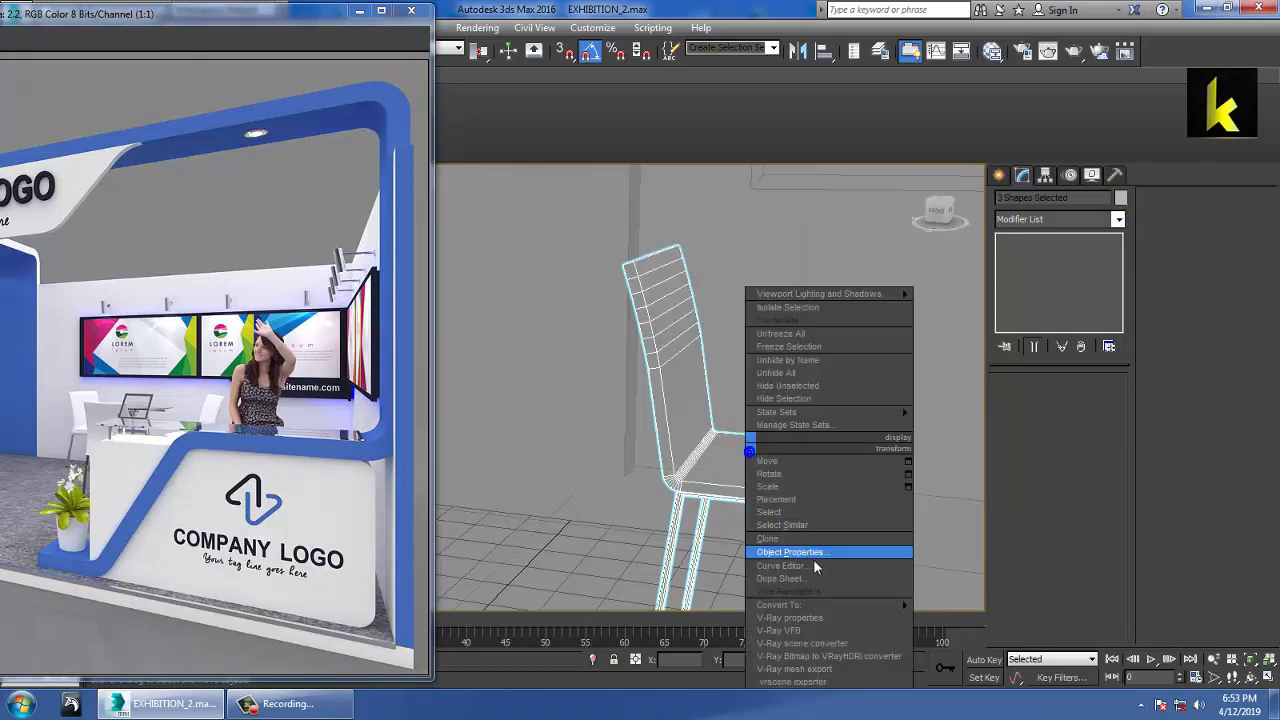
{"action": "mouse_move", "coordinate": [877, 606]}
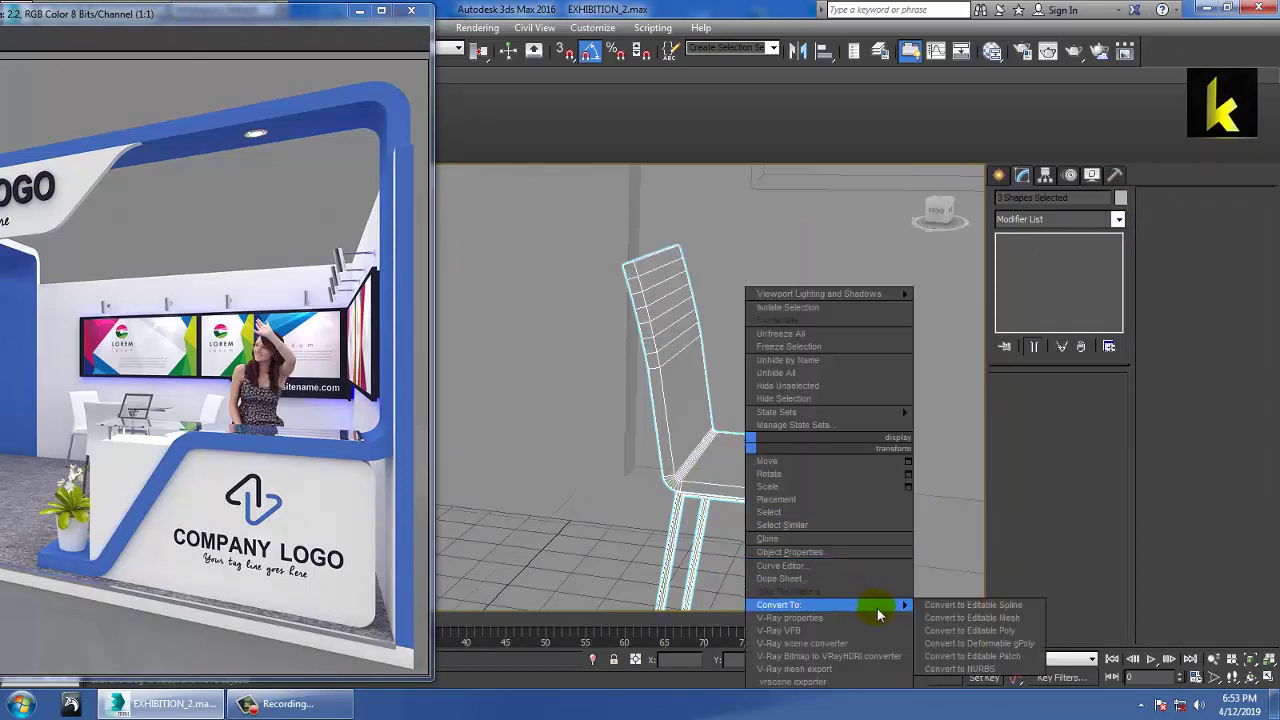
{"action": "left_click", "coordinate": [975, 631]}
Step: Group the three chair parts under the name Group001
{"action": "left_click_drag", "start_coordinate": [225, 34], "coordinate": [225, 122]}
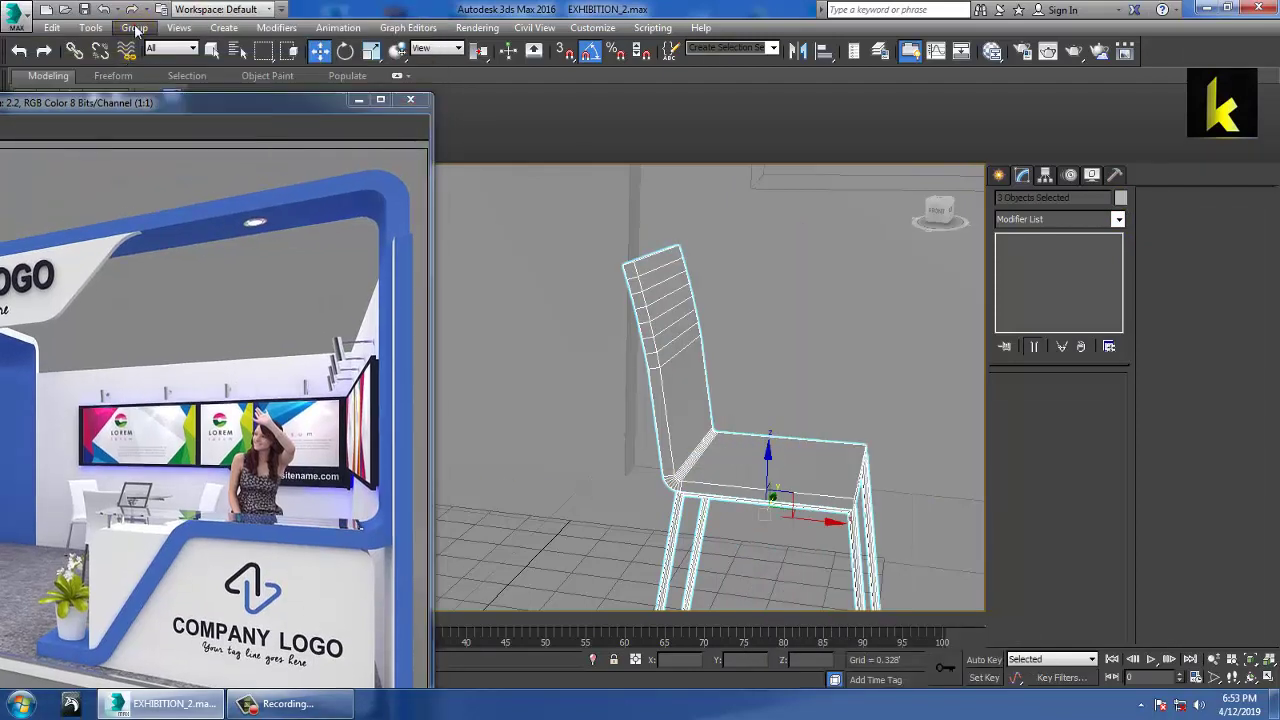
{"action": "left_click", "coordinate": [134, 27]}
{"action": "left_click", "coordinate": [150, 45]}
{"action": "left_click", "coordinate": [648, 386]}
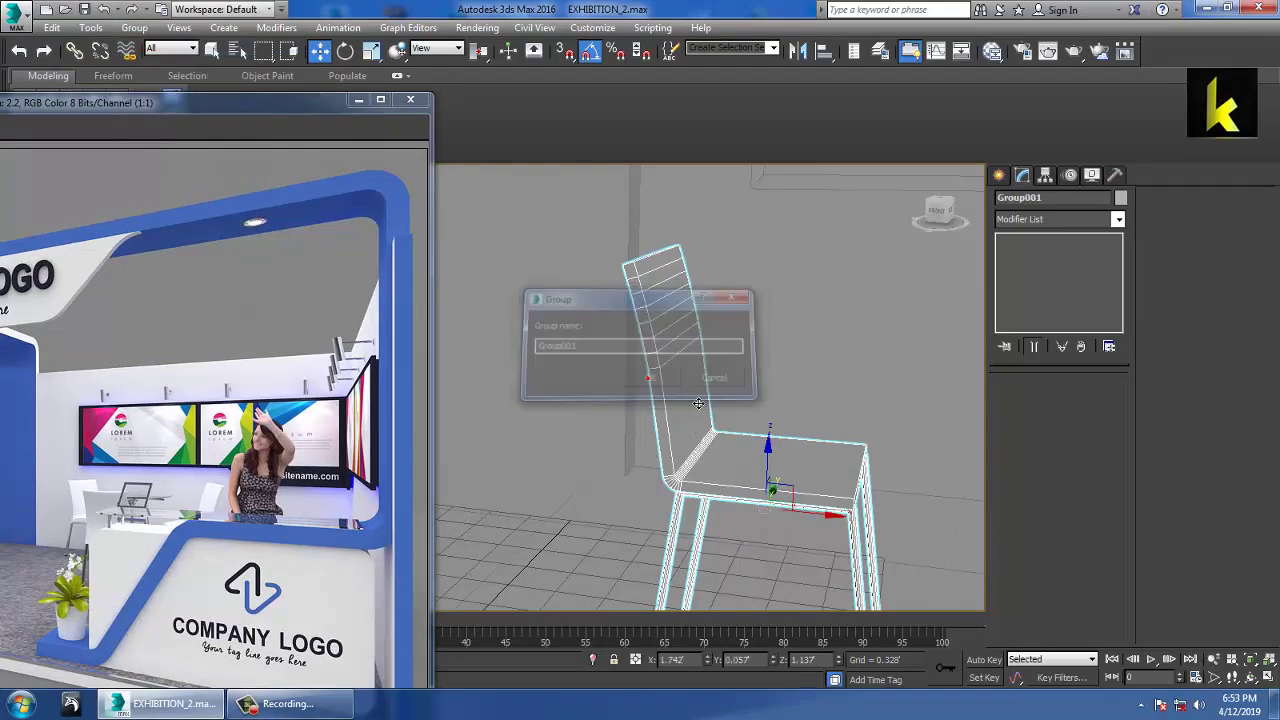
{"action": "left_click", "coordinate": [776, 435]}
Step: Check the table in the reference render and draw a flat cylinder about 0.679' in radius and 0.032' high in front of the chair
{"action": "left_click", "coordinate": [130, 497]}
{"action": "scroll", "coordinate": [140, 492], "scroll_direction": "up", "scroll_amount": 2}
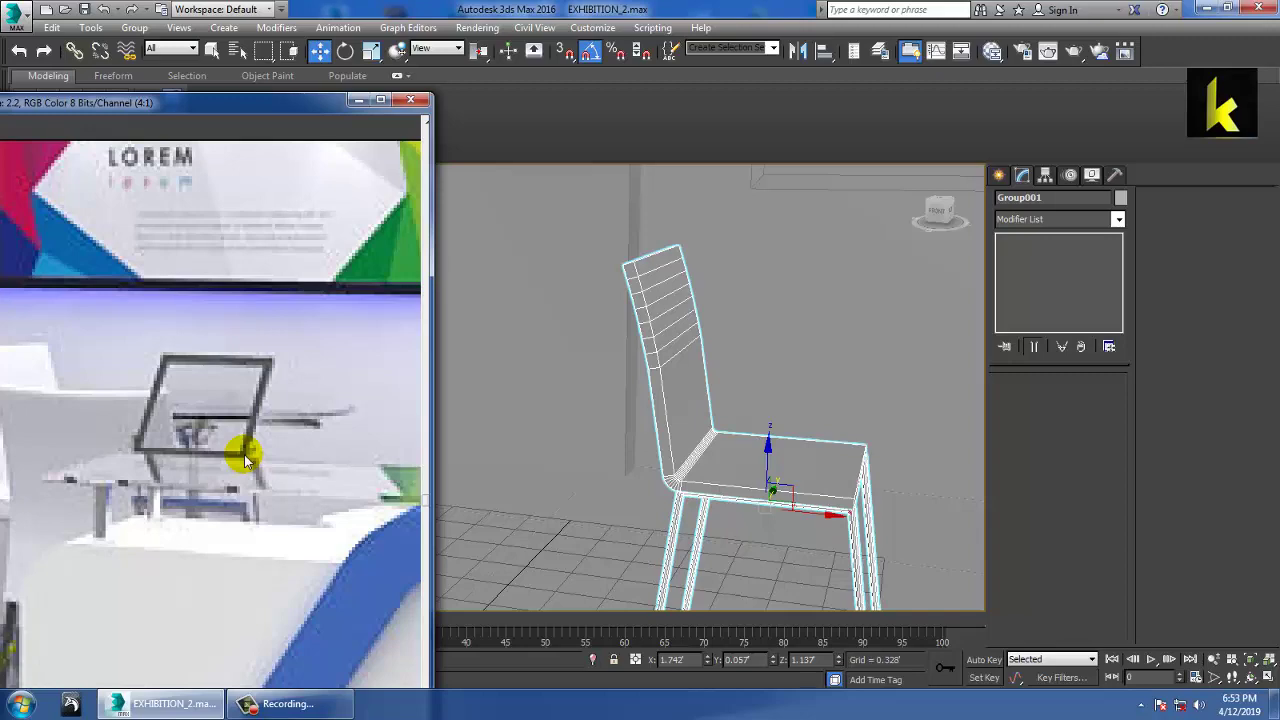
{"action": "scroll", "coordinate": [245, 458], "scroll_direction": "down", "scroll_amount": 1}
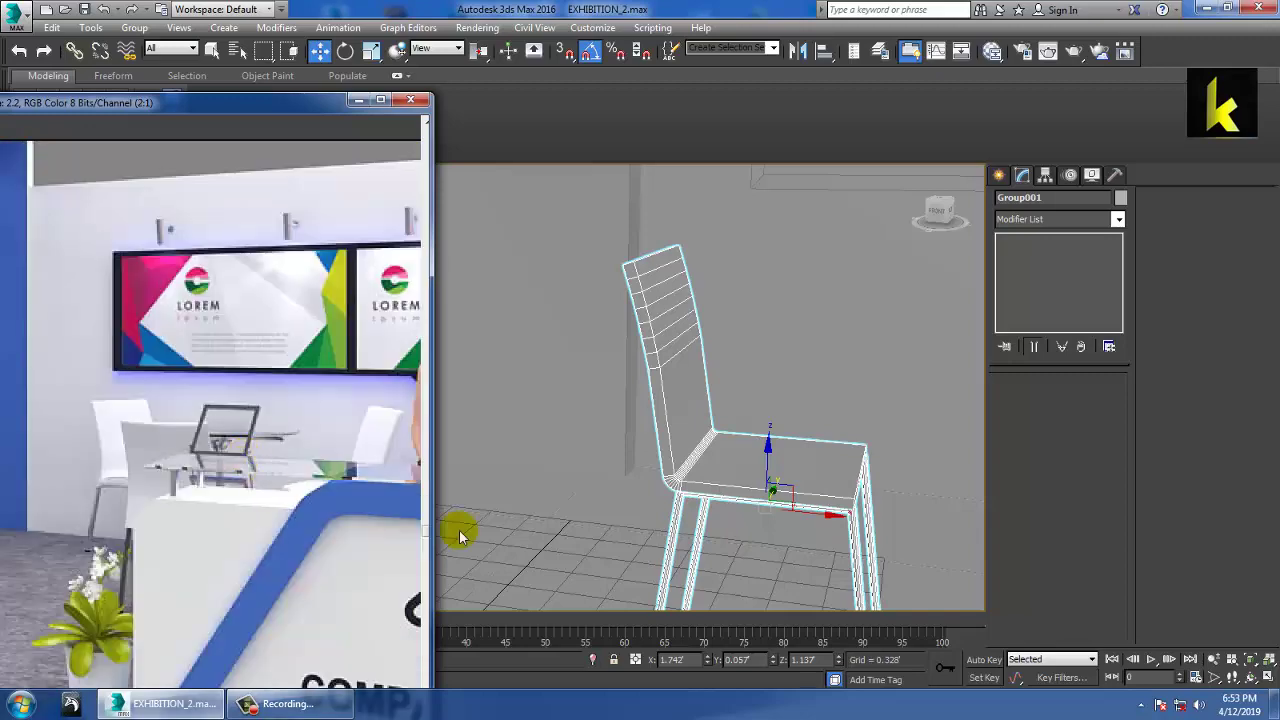
{"action": "key", "text": "alt+w"}
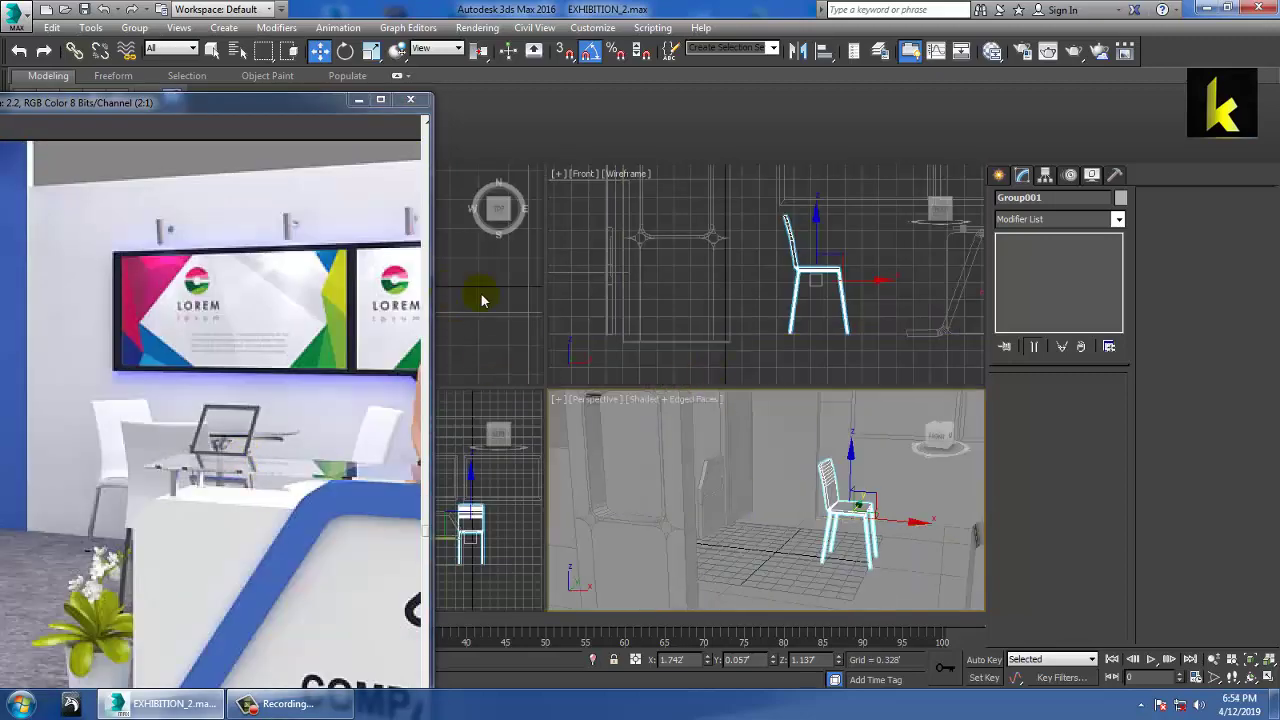
{"action": "left_click", "coordinate": [483, 286]}
{"action": "key", "text": "alt+w"}
{"action": "middle_click_drag", "start_coordinate": [757, 408], "coordinate": [800, 395]}
{"action": "scroll", "coordinate": [800, 395], "scroll_direction": "up", "scroll_amount": 3}
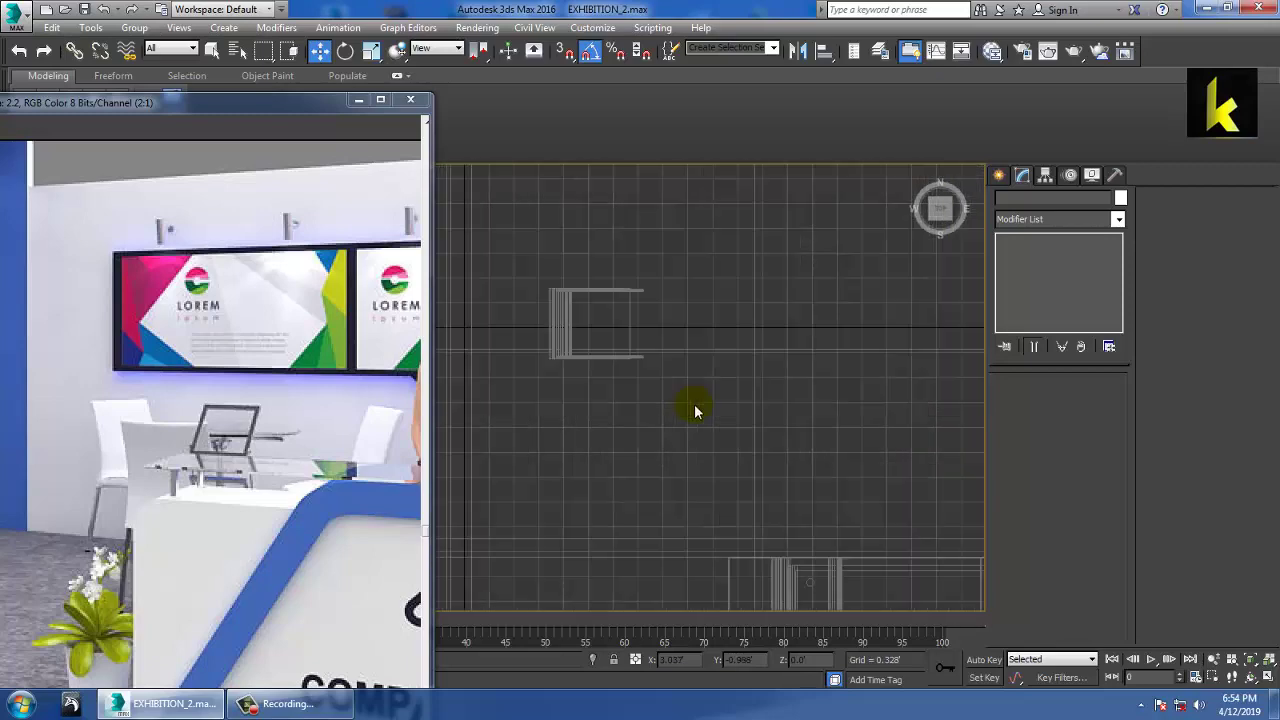
{"action": "left_click", "coordinate": [999, 177]}
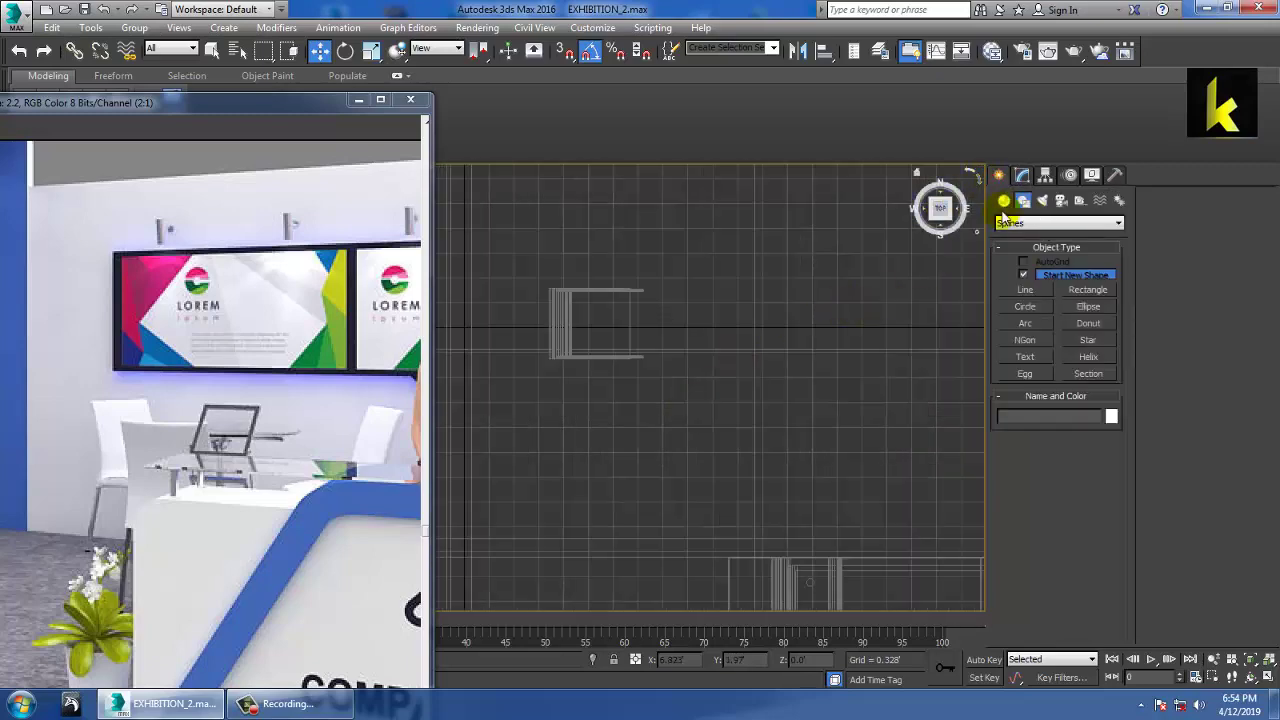
{"action": "left_click", "coordinate": [1004, 201]}
{"action": "left_click", "coordinate": [1037, 311]}
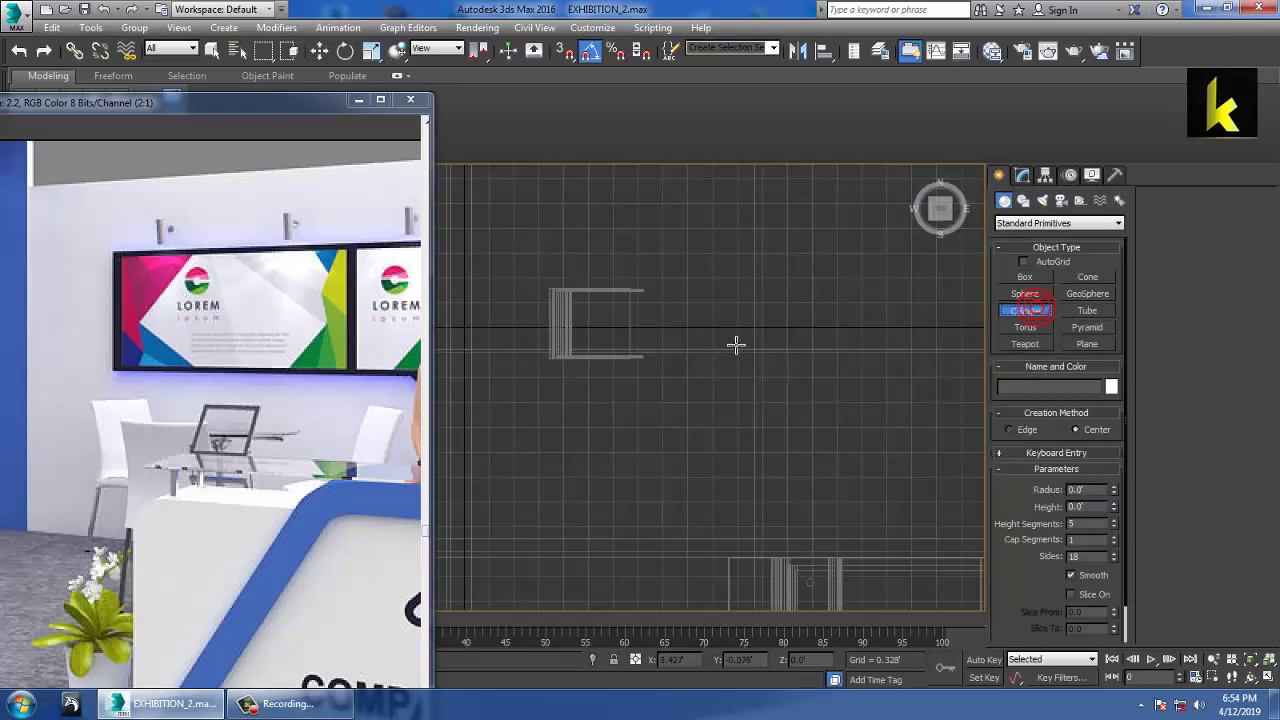
{"action": "left_click_drag", "start_coordinate": [727, 340], "coordinate": [764, 376]}
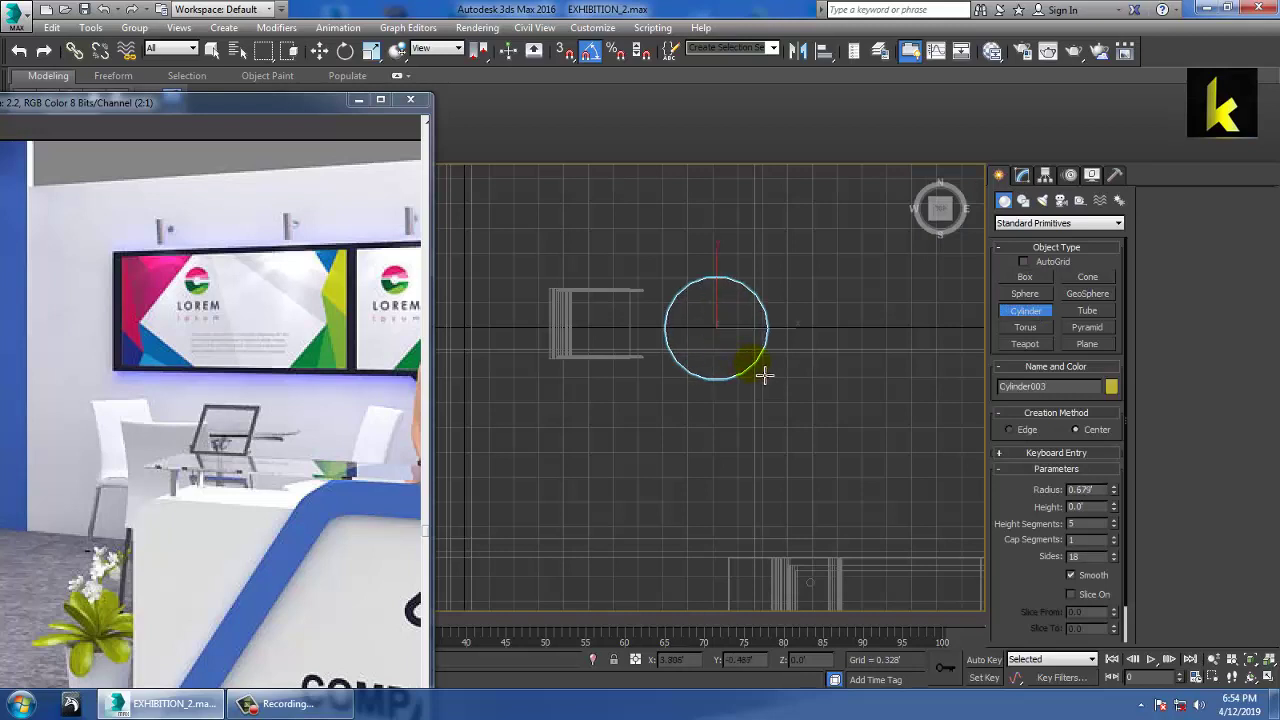
{"action": "right_click", "coordinate": [765, 375]}
Step: Raise the flat cylinder along Z to tabletop height at about 1.681'
{"action": "key", "text": "alt+w"}
{"action": "right_click", "coordinate": [790, 436]}
{"action": "key", "text": "z"}
{"action": "key", "text": "alt+w"}
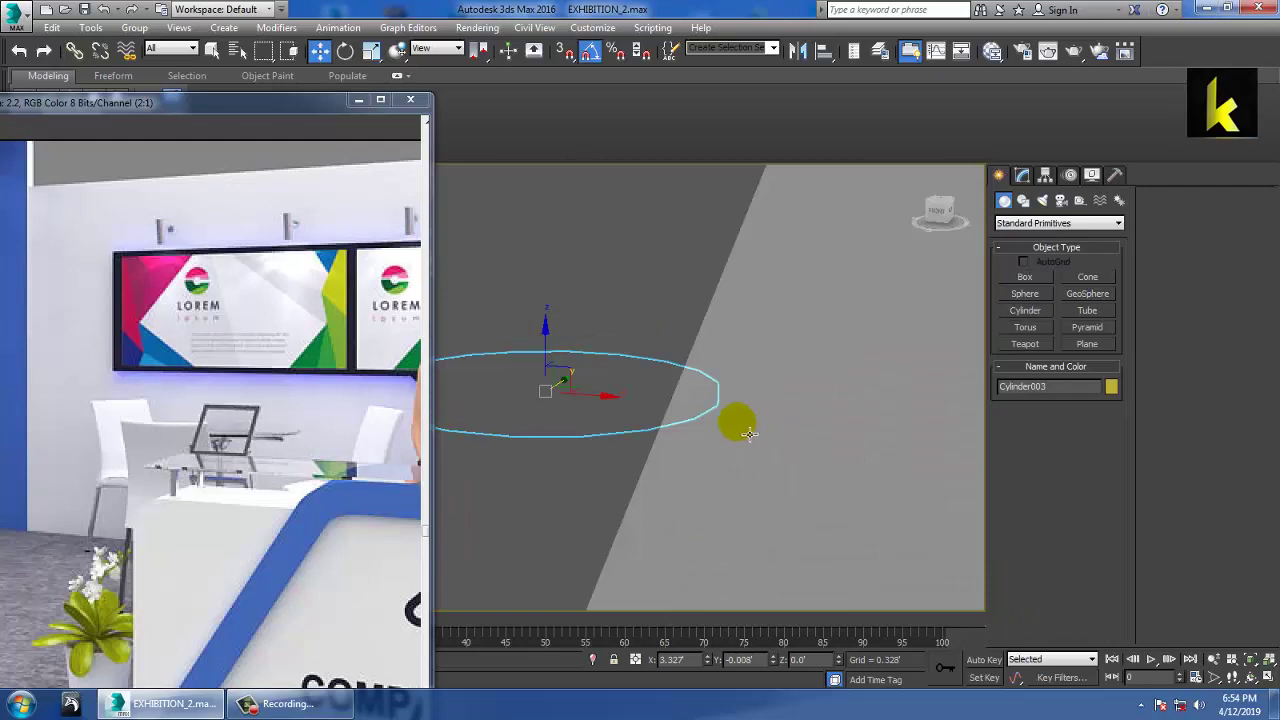
{"action": "middle_click_drag", "start_coordinate": [699, 379], "coordinate": [734, 436]}
{"action": "scroll", "coordinate": [707, 386], "scroll_direction": "down", "scroll_amount": 5}
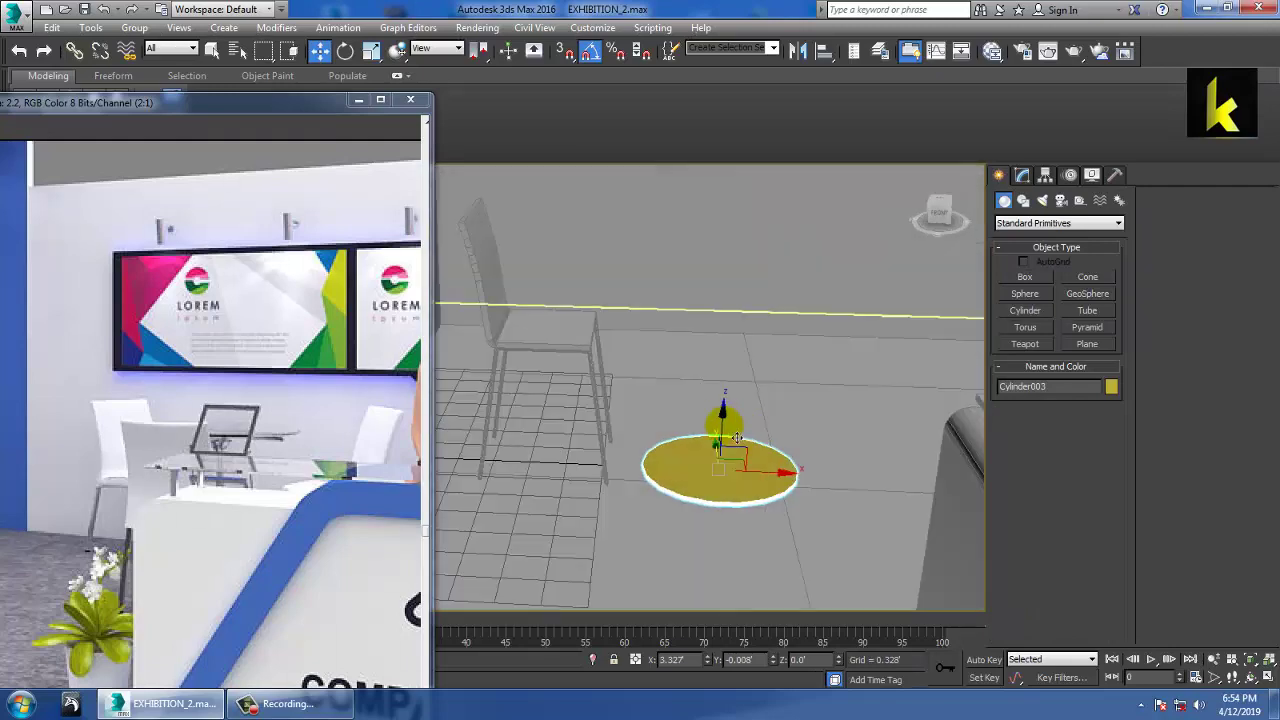
{"action": "left_click_drag", "start_coordinate": [728, 424], "coordinate": [737, 250]}
{"action": "middle_click_drag", "start_coordinate": [789, 322], "coordinate": [757, 319], "text": "alt"}
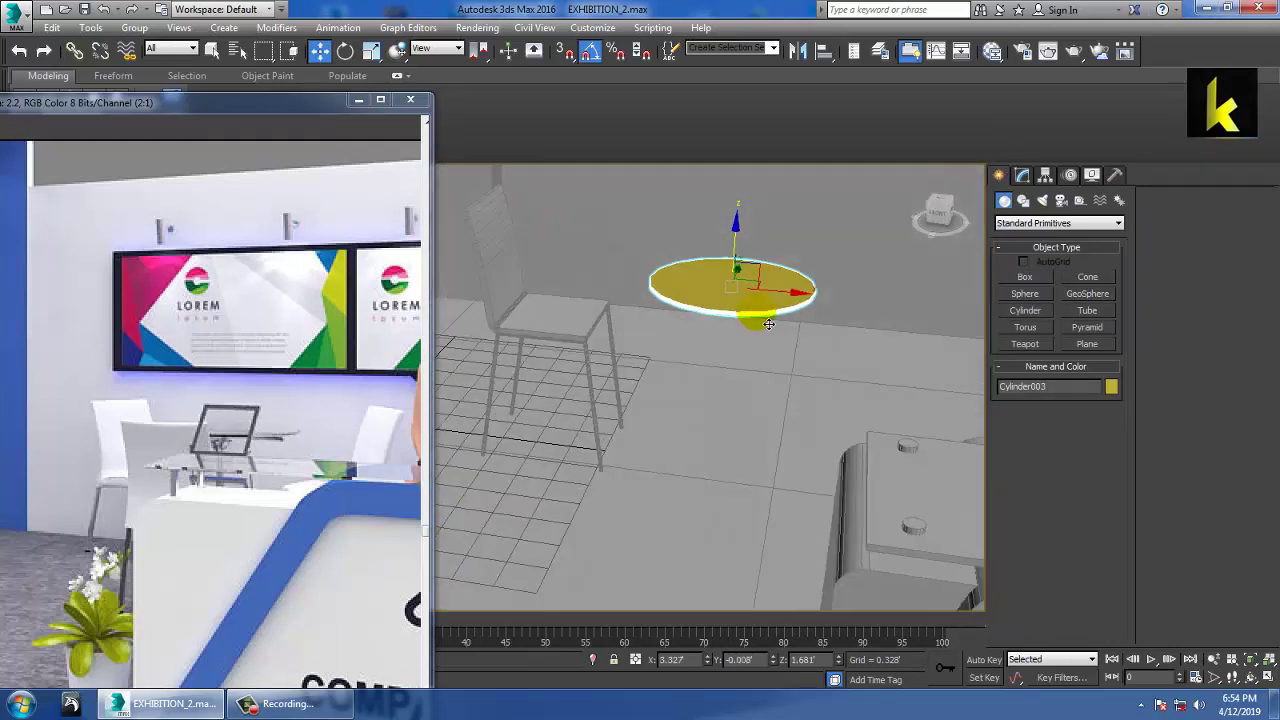
Step: Scale the round tabletop up uniformly at its raised position
{"action": "key", "text": "r"}
{"action": "left_click_drag", "start_coordinate": [741, 295], "coordinate": [732, 274]}
{"action": "key", "text": "w"}
{"action": "middle_click_drag", "start_coordinate": [803, 325], "coordinate": [813, 298], "text": "alt"}
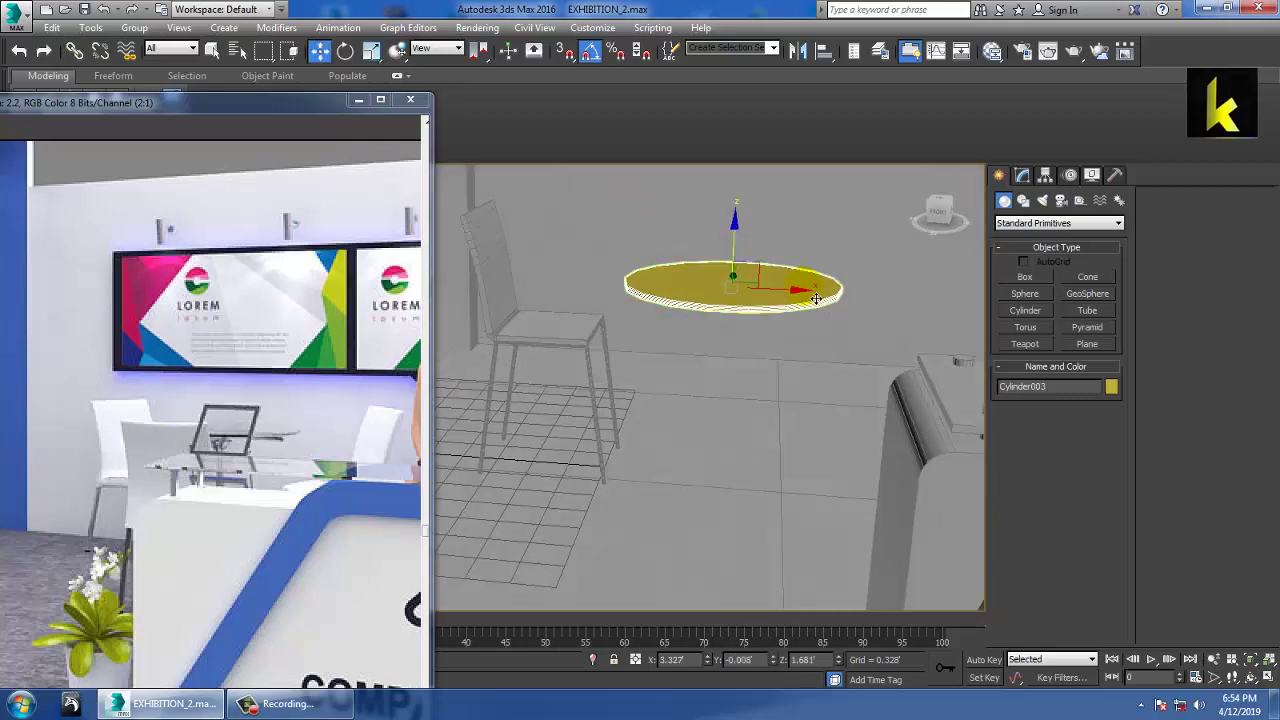
Step: Set the tabletop cylinder to 3 height segments and 41 sides for a rounder edge
{"action": "scroll", "coordinate": [811, 298], "scroll_direction": "up", "scroll_amount": 3}
{"action": "scroll", "coordinate": [813, 310], "scroll_direction": "up", "scroll_amount": 2}
{"action": "left_click", "coordinate": [1022, 176]}
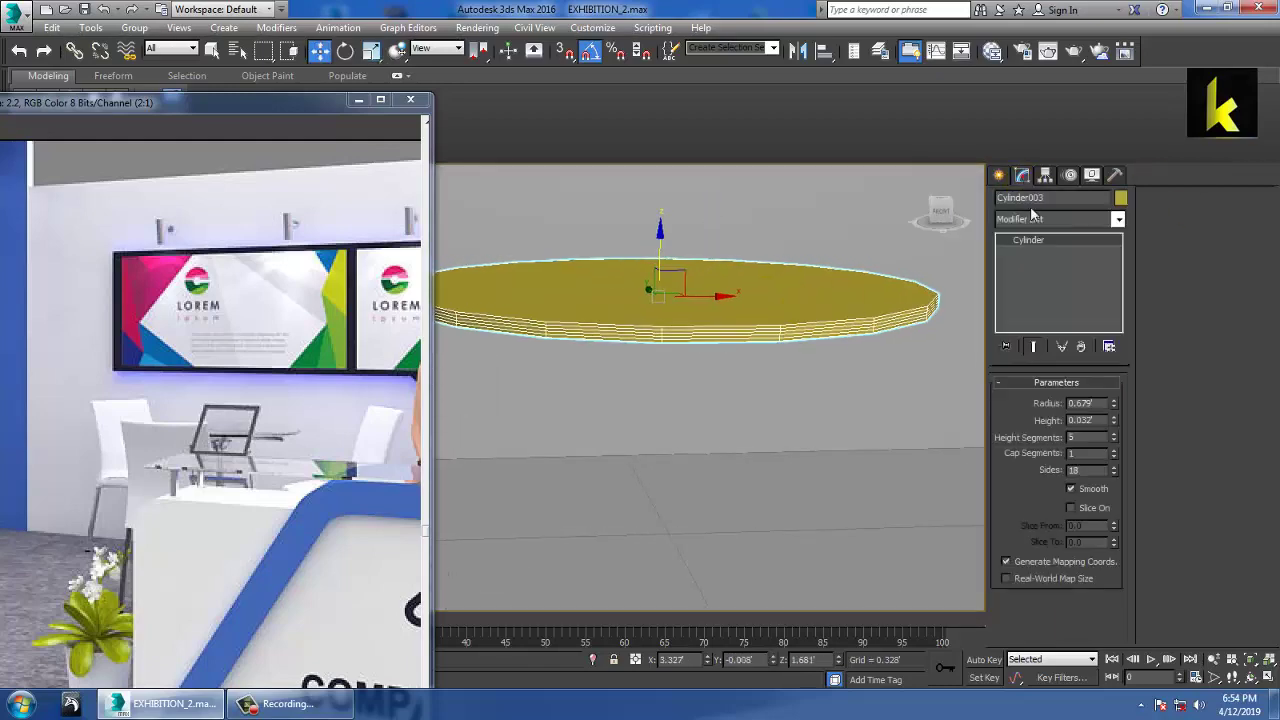
{"action": "mouse_move", "coordinate": [1116, 443]}
{"action": "left_mouse_down"}
{"action": "mouse_move", "coordinate": [1125, 428]}
{"action": "mouse_move", "coordinate": [1120, 462]}
{"action": "left_mouse_up"}
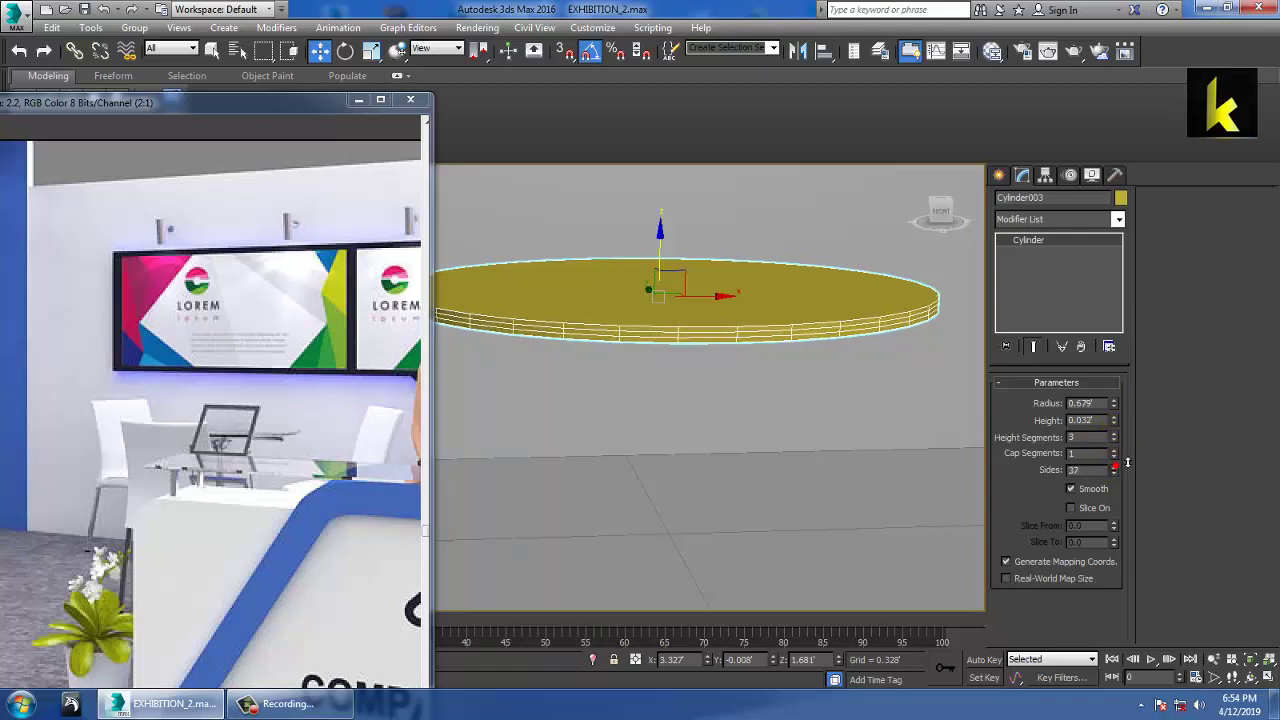
{"action": "middle_click_drag", "start_coordinate": [823, 356], "coordinate": [809, 304], "text": "alt"}
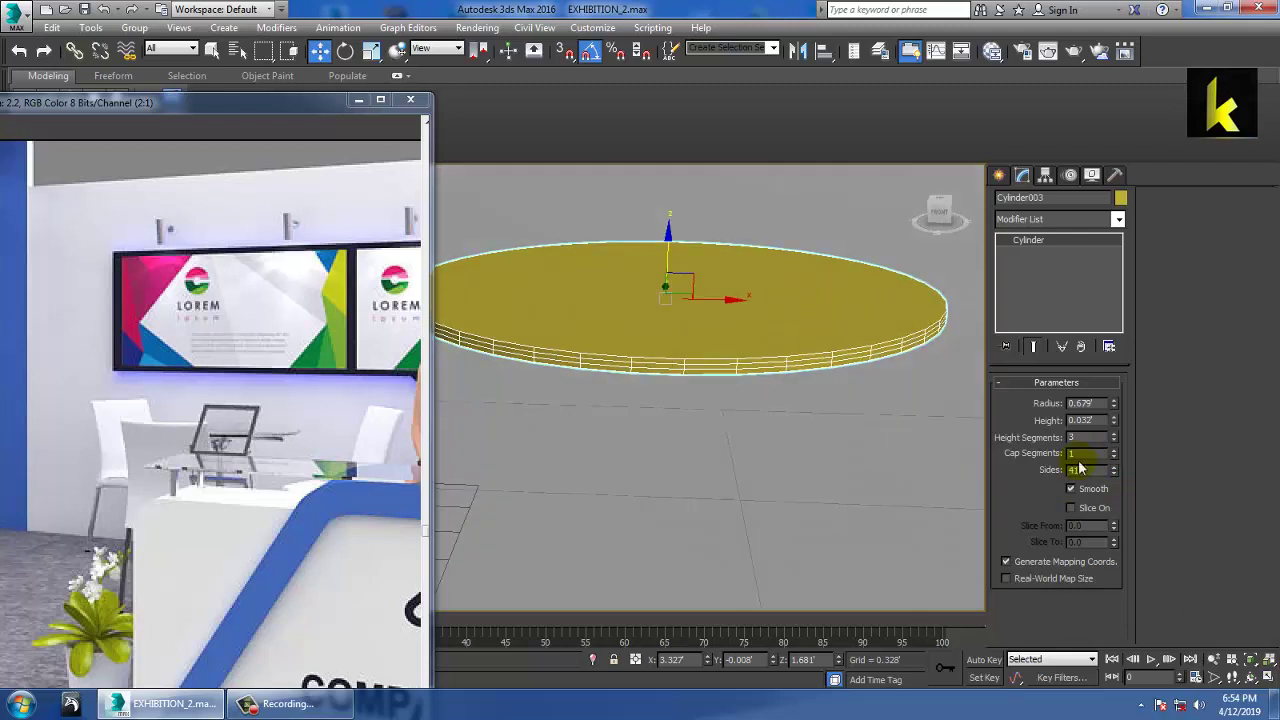
Step: Reduce the tabletop cylinder to 2 height segments, convert it to an Editable Poly and enter Edge sub-object mode
{"action": "key", "text": "alt+w"}
{"action": "right_click", "coordinate": [878, 322]}
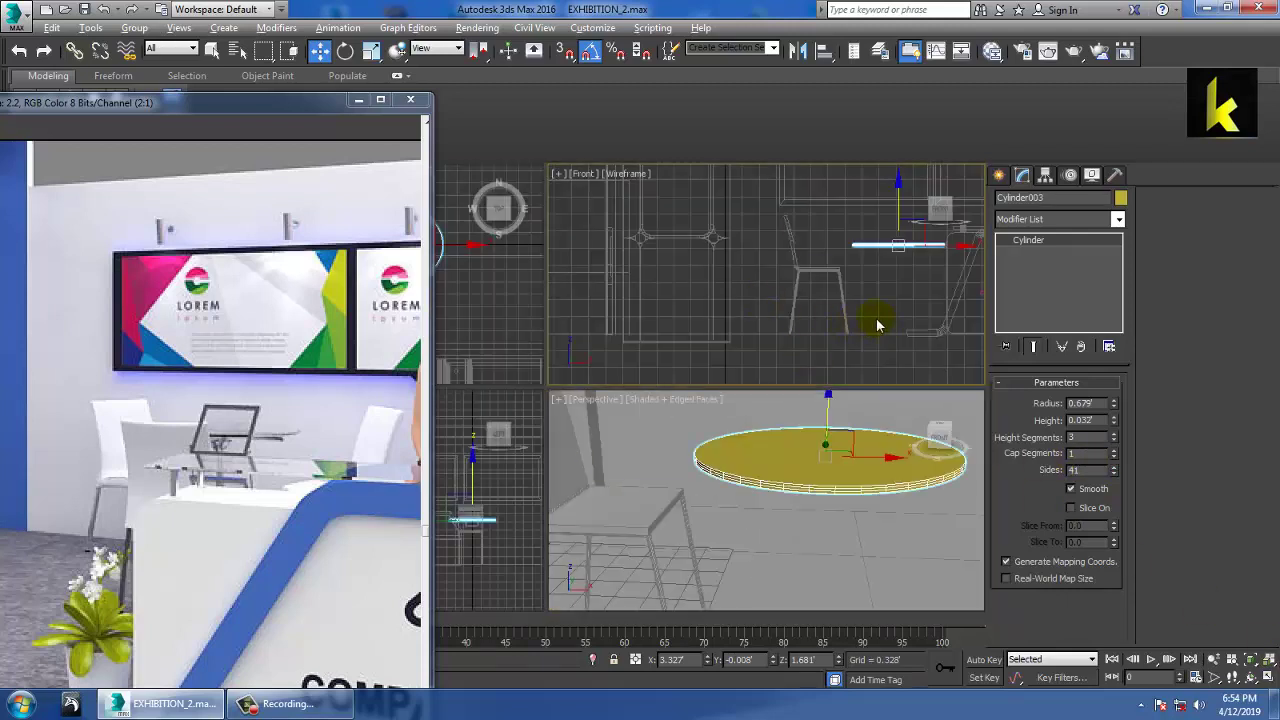
{"action": "key", "text": "alt+w"}
{"action": "scroll", "coordinate": [772, 302], "scroll_direction": "up", "scroll_amount": 6}
{"action": "scroll", "coordinate": [714, 331], "scroll_direction": "up", "scroll_amount": 2}
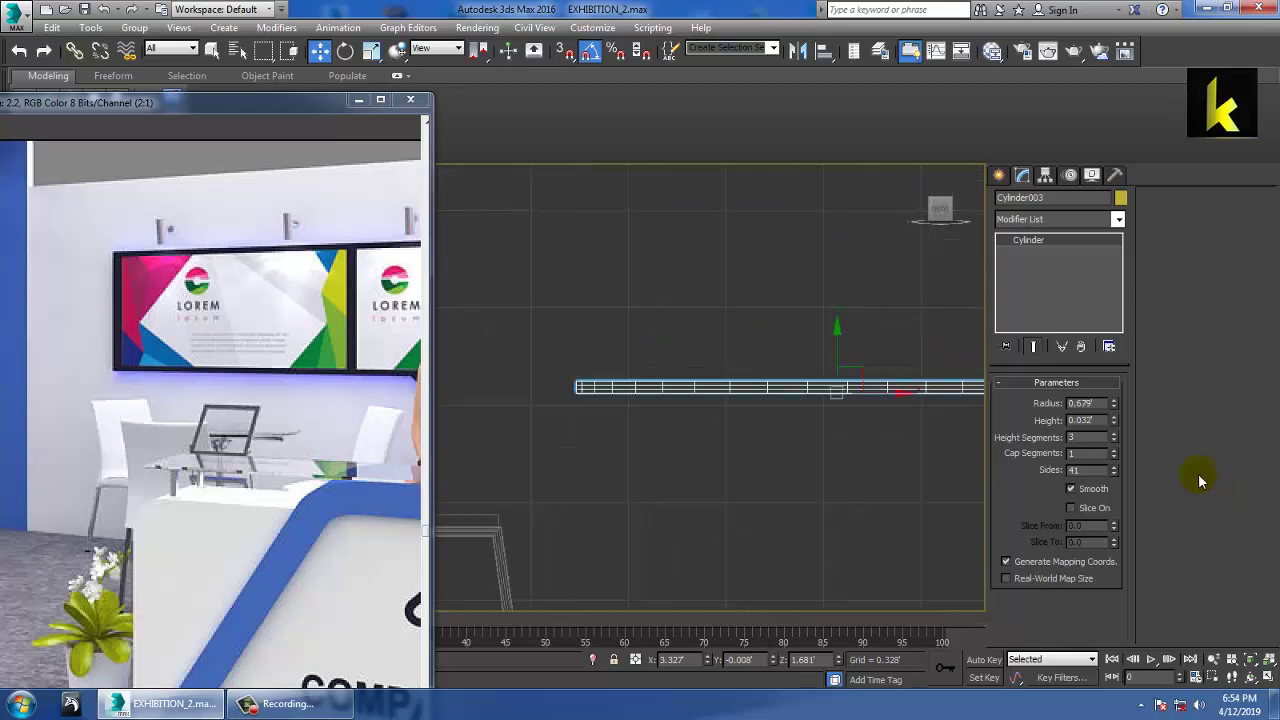
{"action": "left_click", "coordinate": [1114, 441]}
{"action": "right_click", "coordinate": [806, 390]}
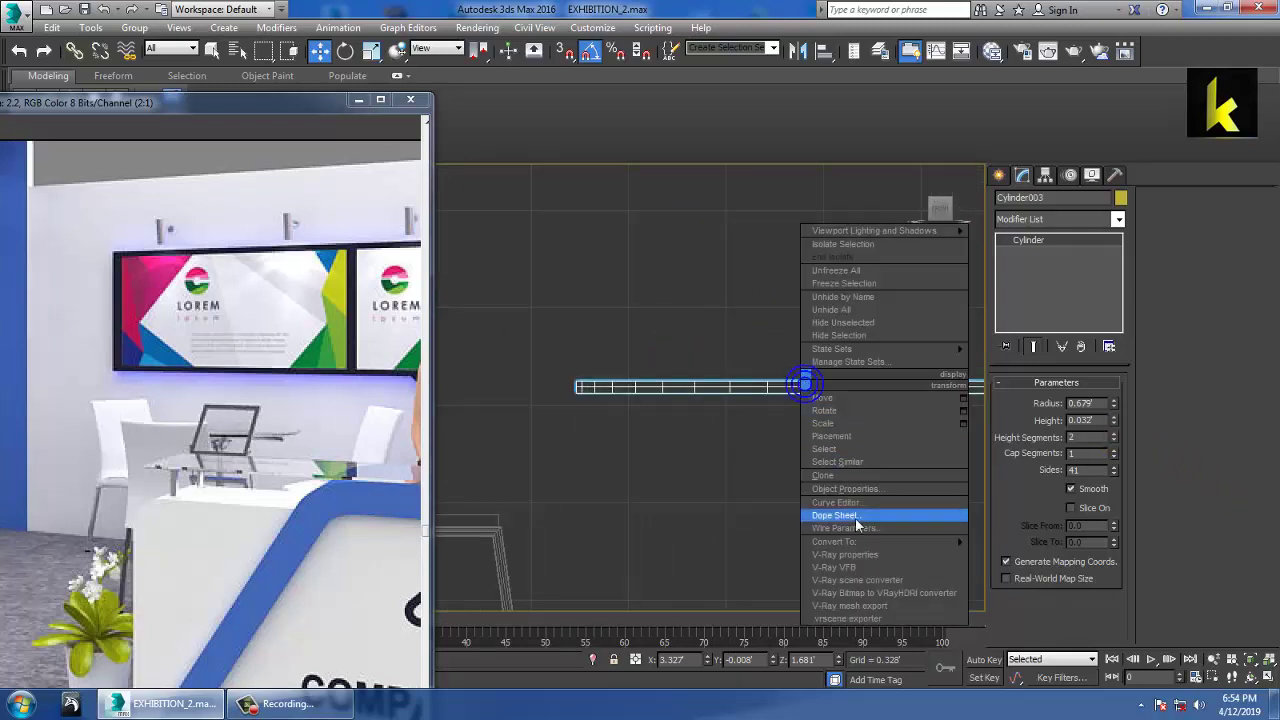
{"action": "mouse_move", "coordinate": [863, 540]}
{"action": "left_click", "coordinate": [1030, 552]}
{"action": "left_click", "coordinate": [1035, 416]}
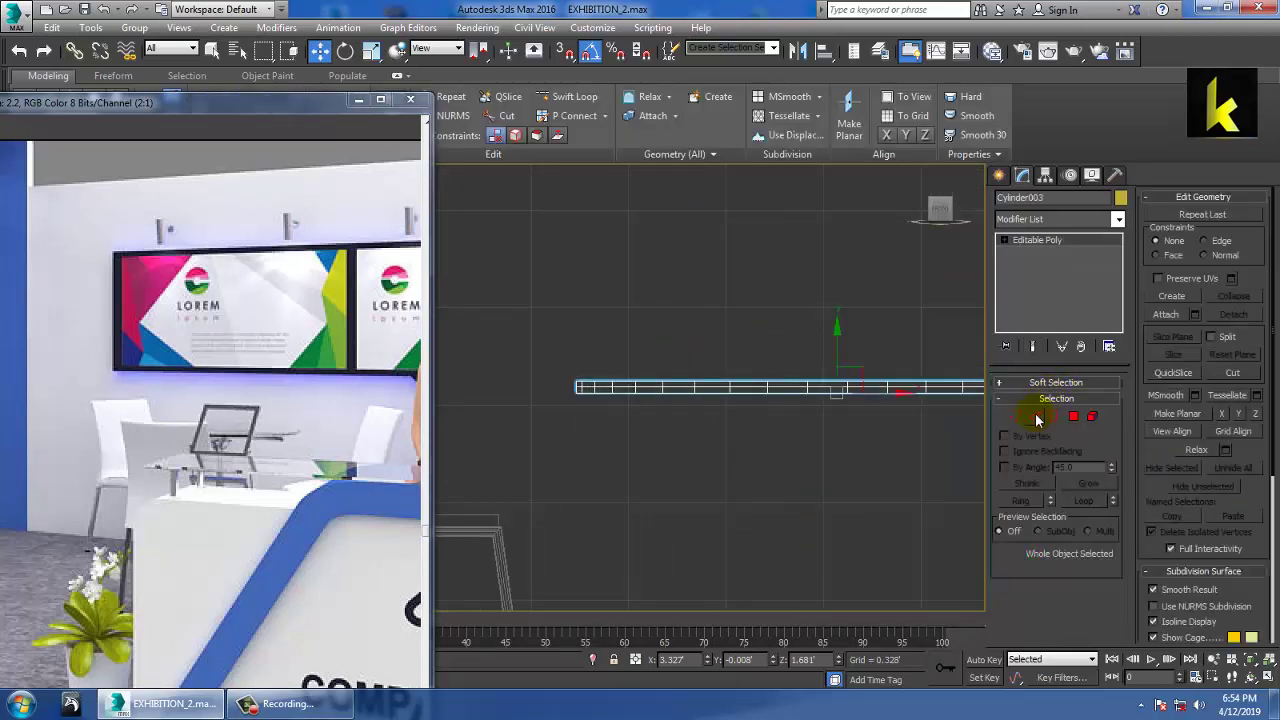
Step: Try to window-select the tabletop's upper rim edges in the front view and check the selection
{"action": "scroll", "coordinate": [629, 443], "scroll_direction": "down", "scroll_amount": 1}
{"action": "middle_click_drag", "start_coordinate": [629, 443], "coordinate": [548, 440]}
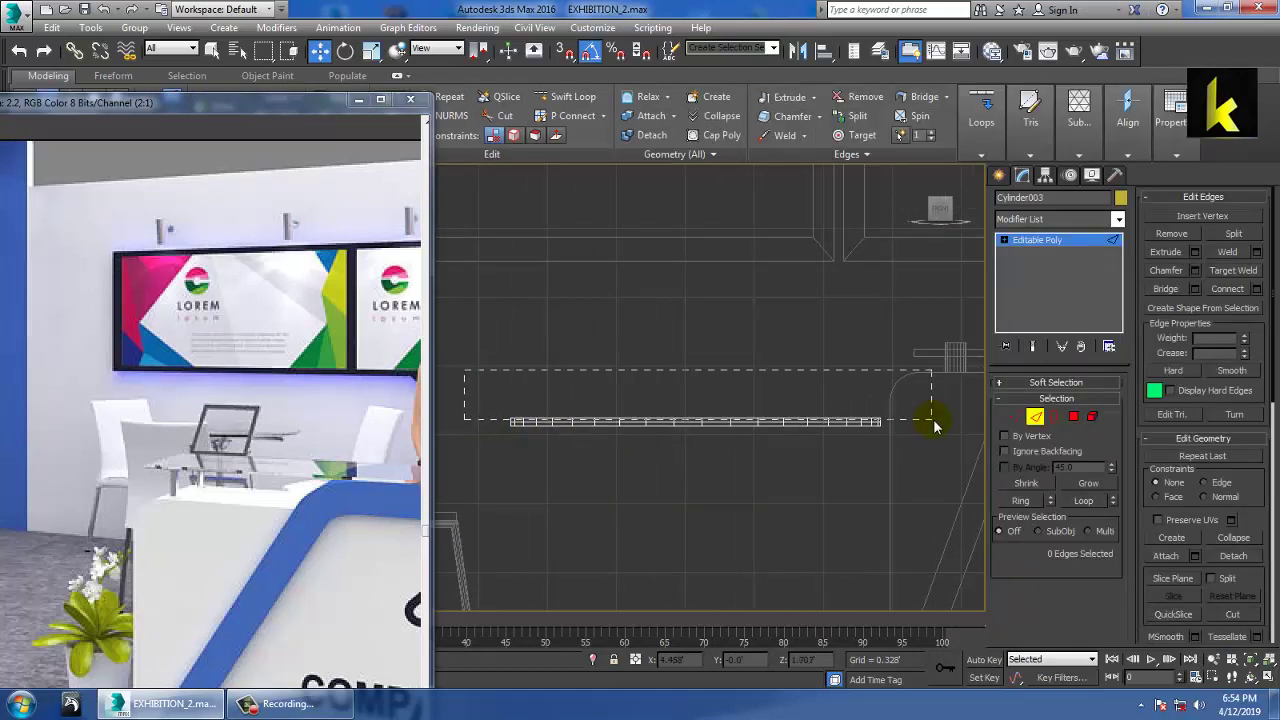
{"action": "left_click_drag", "start_coordinate": [932, 420], "coordinate": [934, 418]}
{"action": "scroll", "coordinate": [586, 437], "scroll_direction": "up", "scroll_amount": 2}
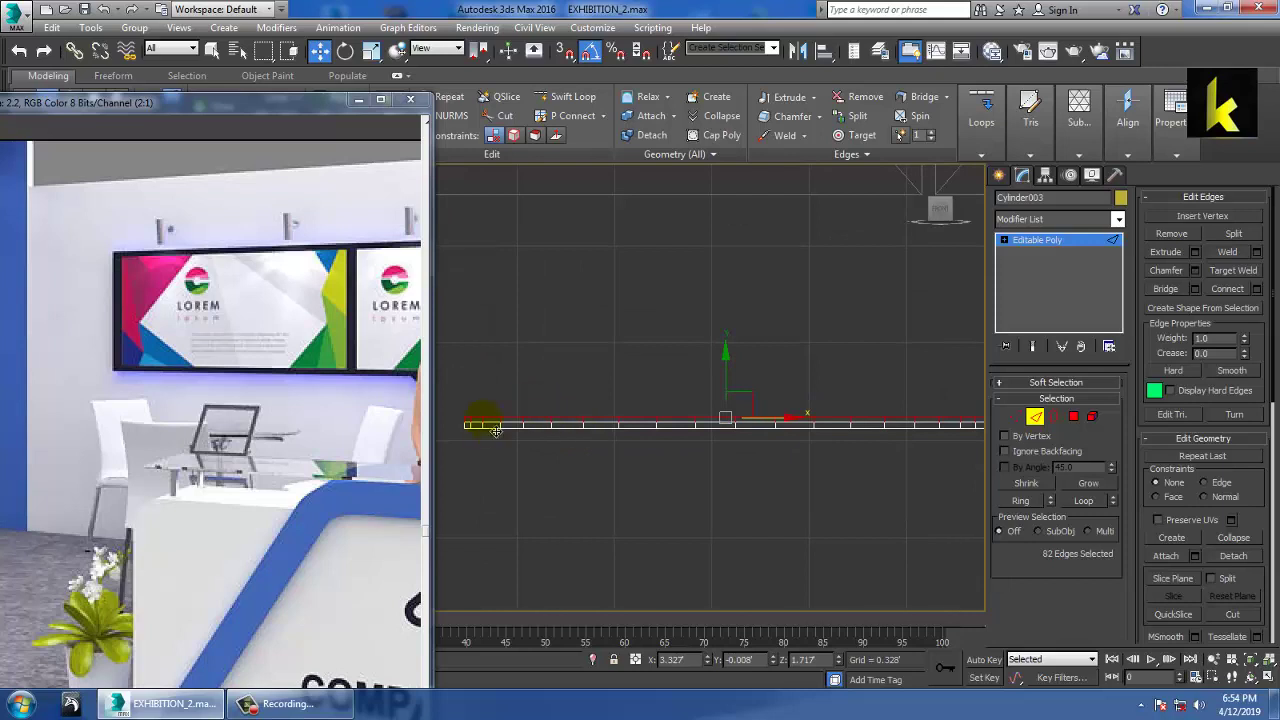
{"action": "key", "text": "alt+w"}
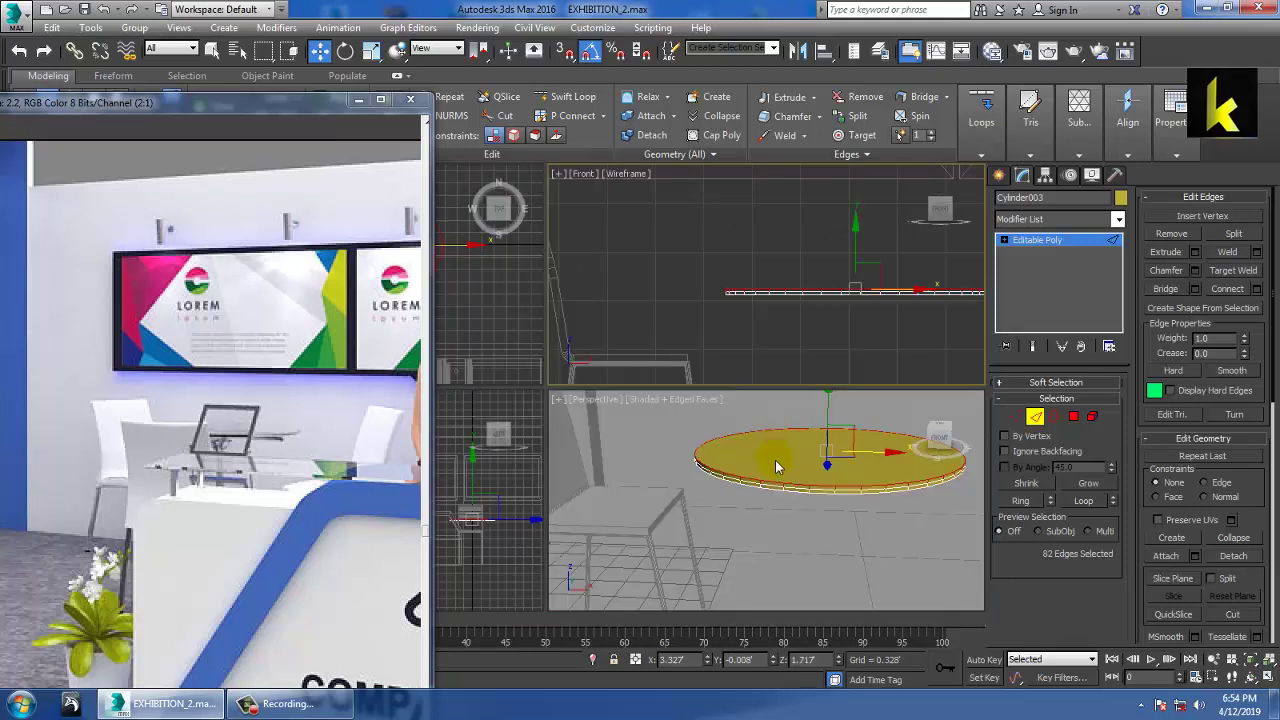
{"action": "key", "text": "alt+w"}
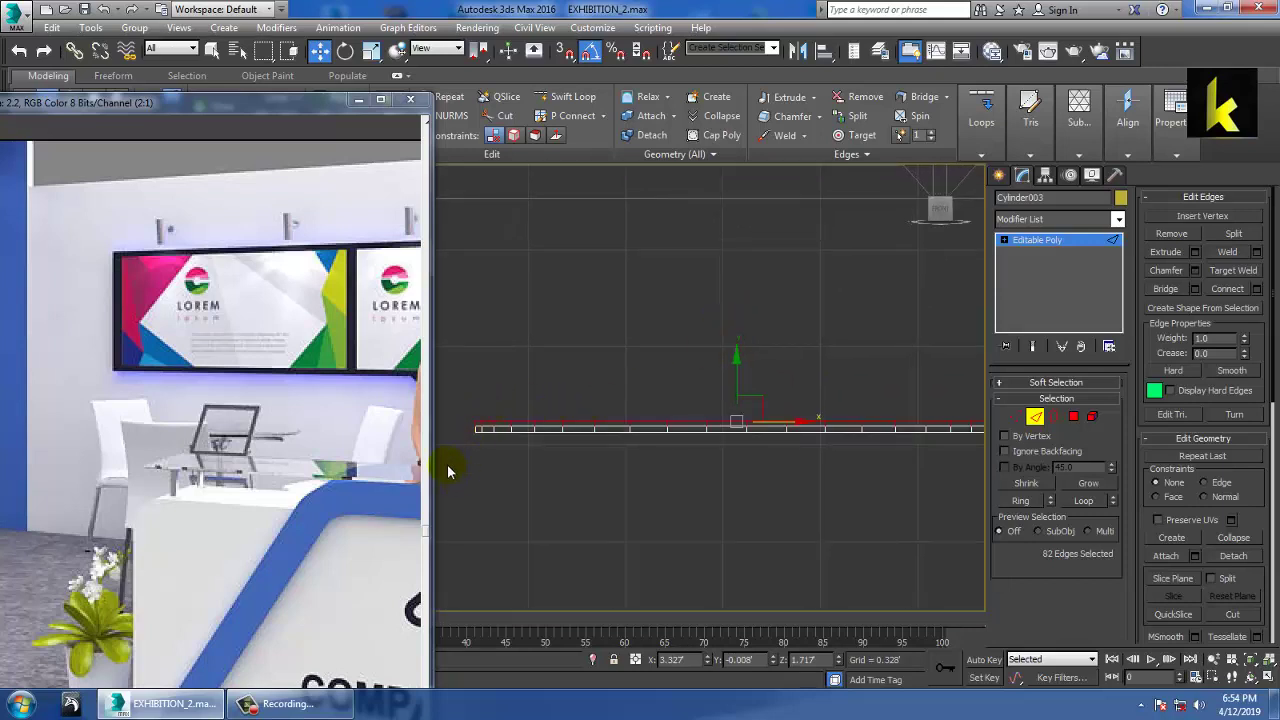
{"action": "scroll", "coordinate": [507, 447], "scroll_direction": "up", "scroll_amount": 2}
{"action": "middle_click_drag", "start_coordinate": [507, 447], "coordinate": [585, 452]}
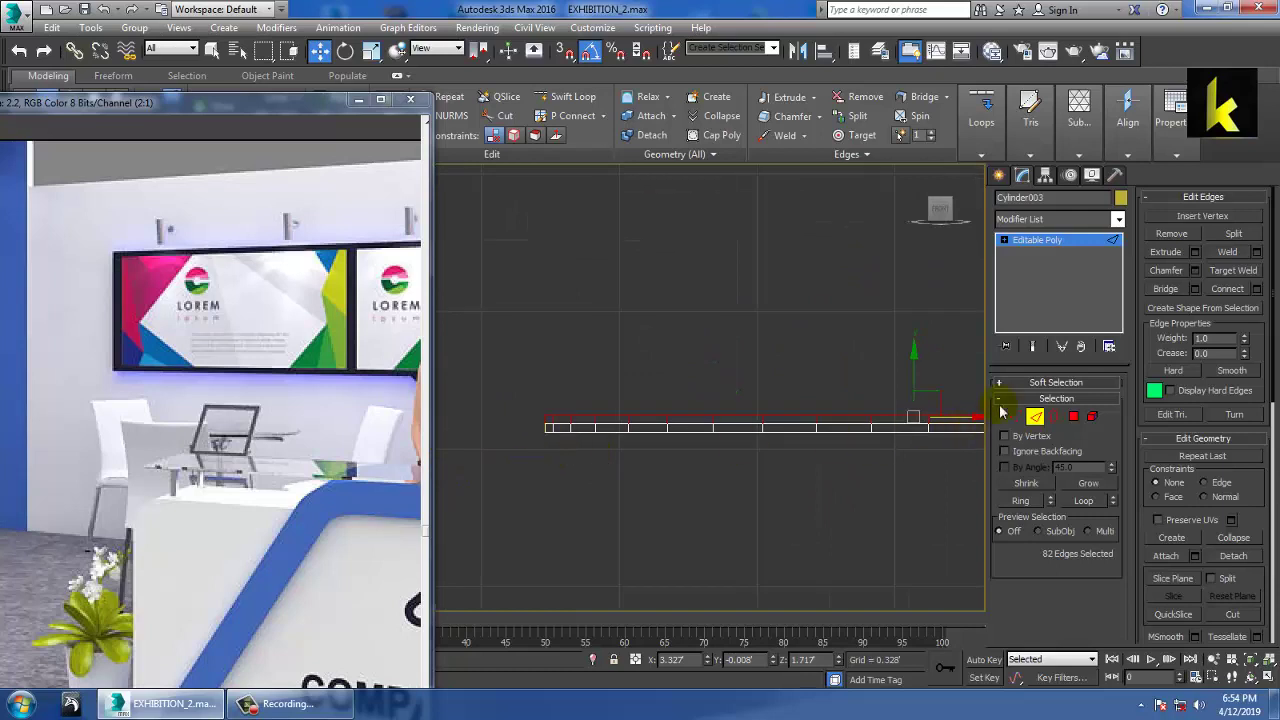
Step: Try to select the upper rim through a ring of side edges, the rim polygons and a single top edge
{"action": "left_click", "coordinate": [667, 422]}
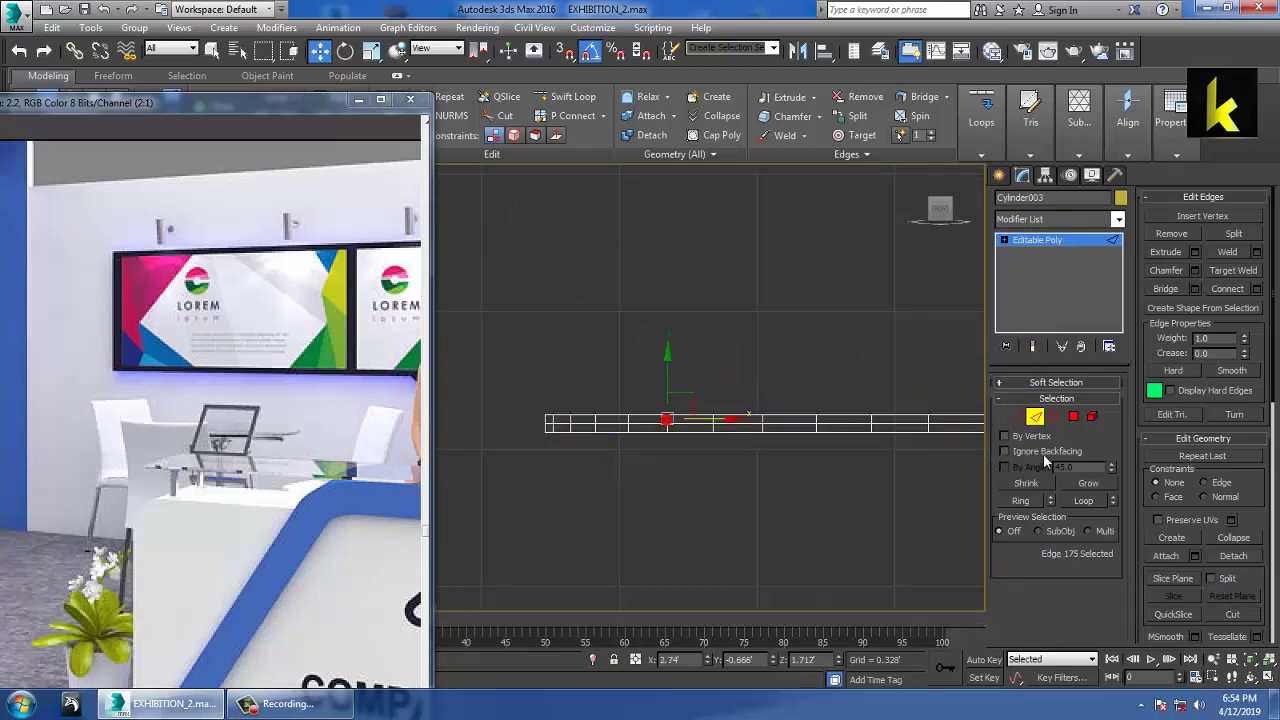
{"action": "left_click", "coordinate": [1036, 501]}
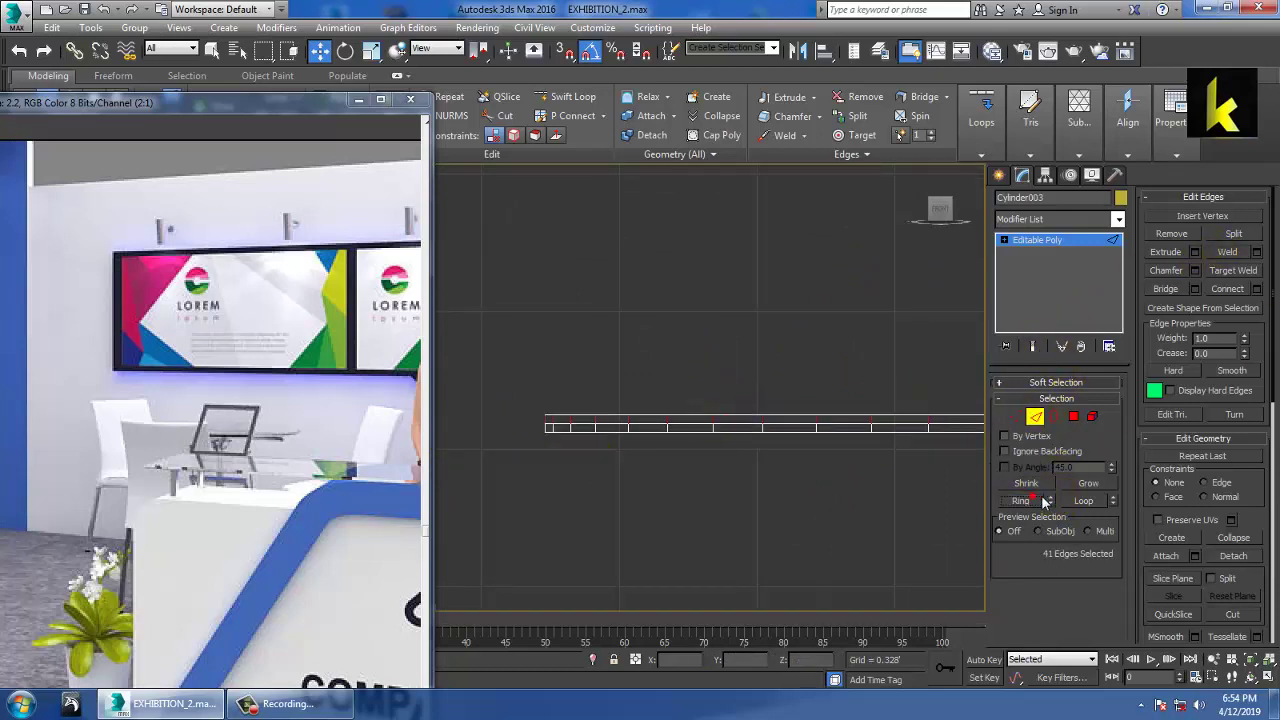
{"action": "left_click", "coordinate": [1075, 417]}
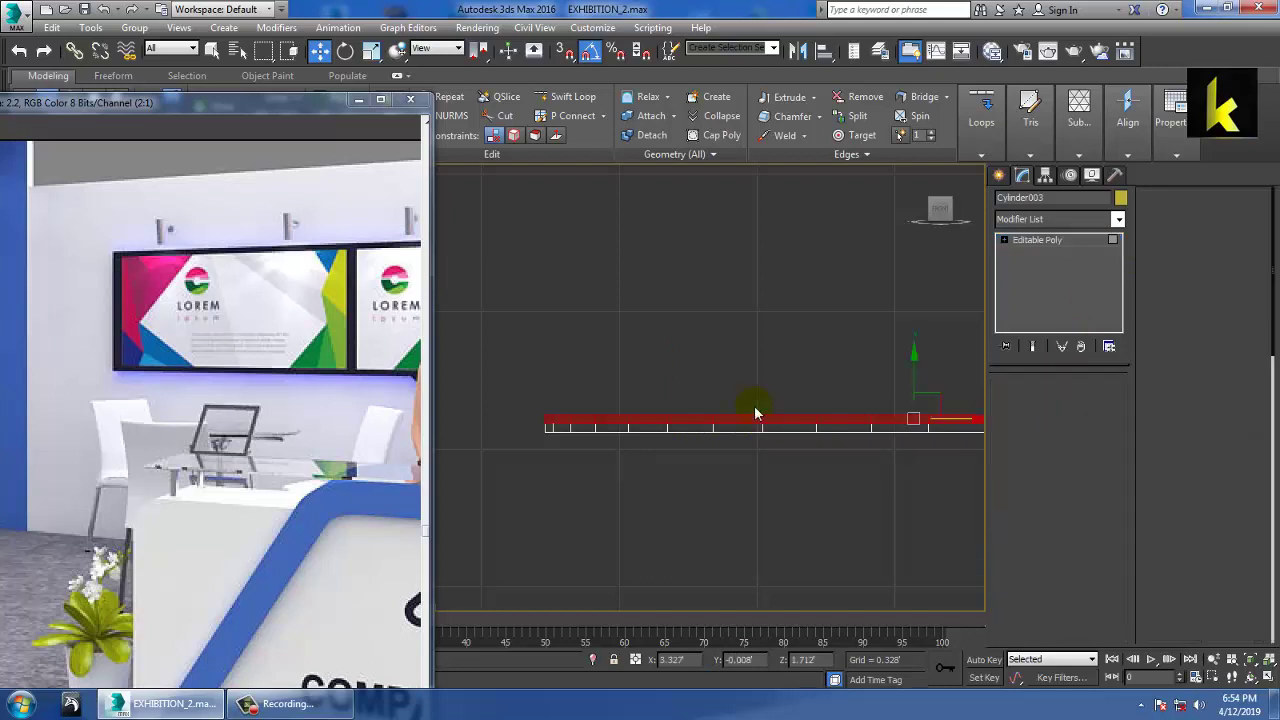
{"action": "key", "text": "alt+w"}
{"action": "key", "text": "alt+w"}
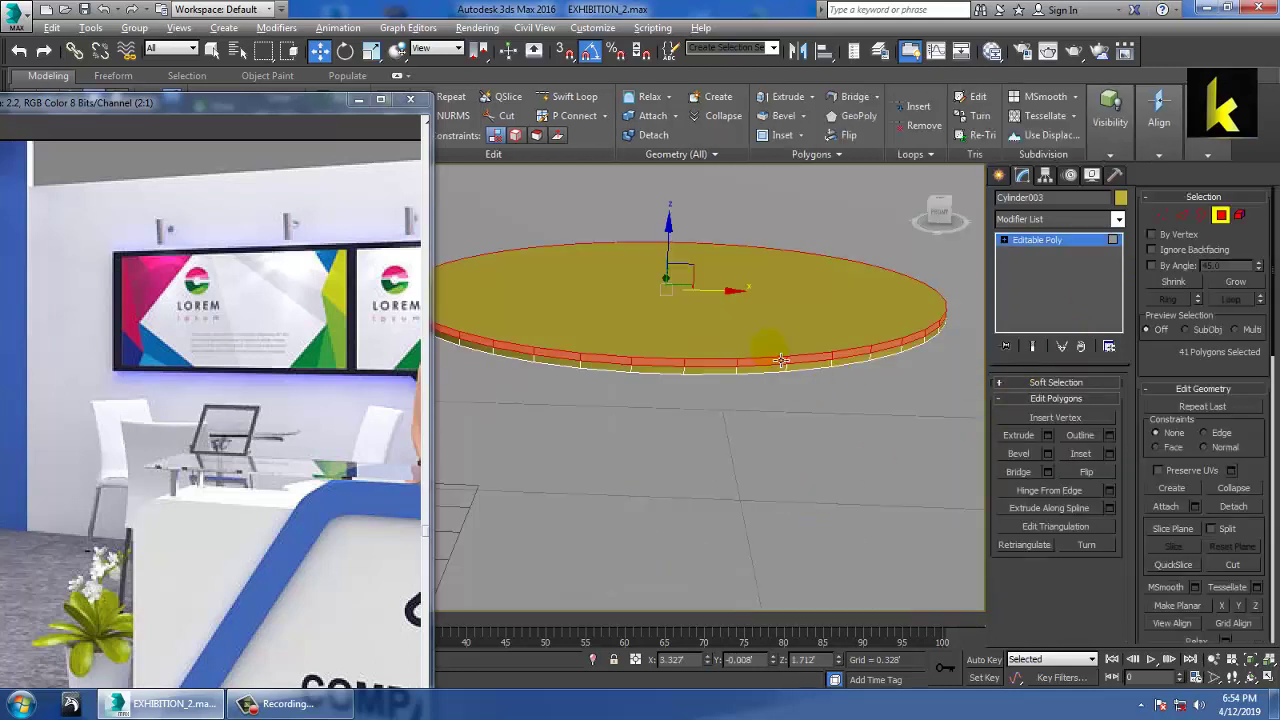
{"action": "left_click", "coordinate": [774, 370]}
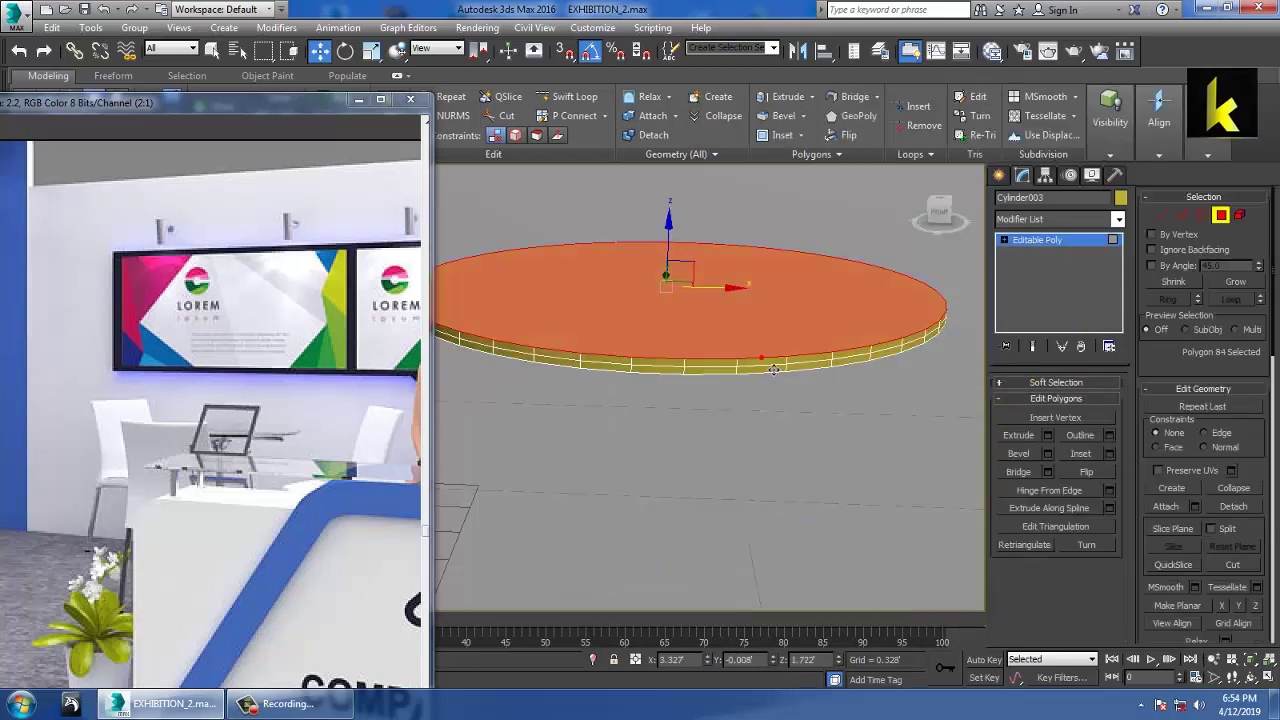
{"action": "left_click", "coordinate": [1180, 215]}
{"action": "left_click", "coordinate": [775, 370]}
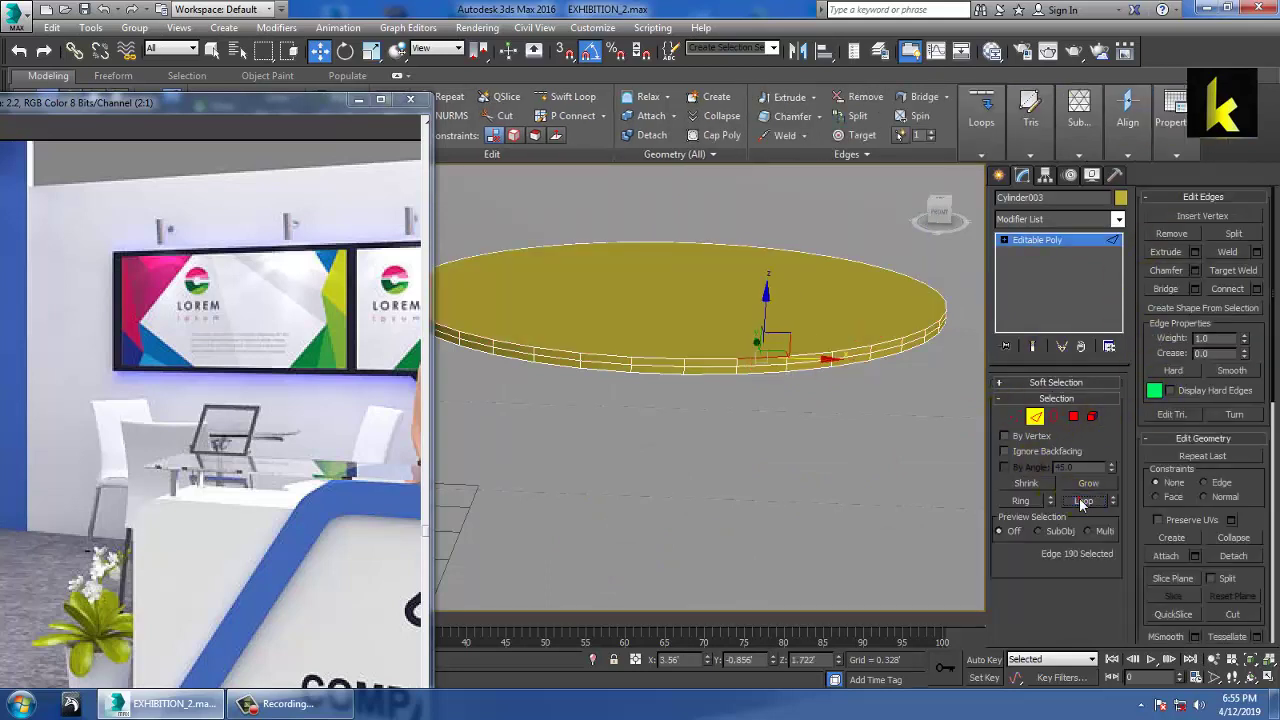
Step: Select only the tabletop's uppermost outer edge loop, removing the vertical side edges from the selection
{"action": "key", "text": "alt+w"}
{"action": "middle_click", "coordinate": [909, 297]}
{"action": "key", "text": "alt+w"}
{"action": "middle_click_drag", "start_coordinate": [769, 358], "coordinate": [757, 393]}
{"action": "scroll", "coordinate": [775, 368], "scroll_direction": "down", "scroll_amount": 3}
{"action": "left_click_drag", "start_coordinate": [1024, 416], "coordinate": [1028, 410]}
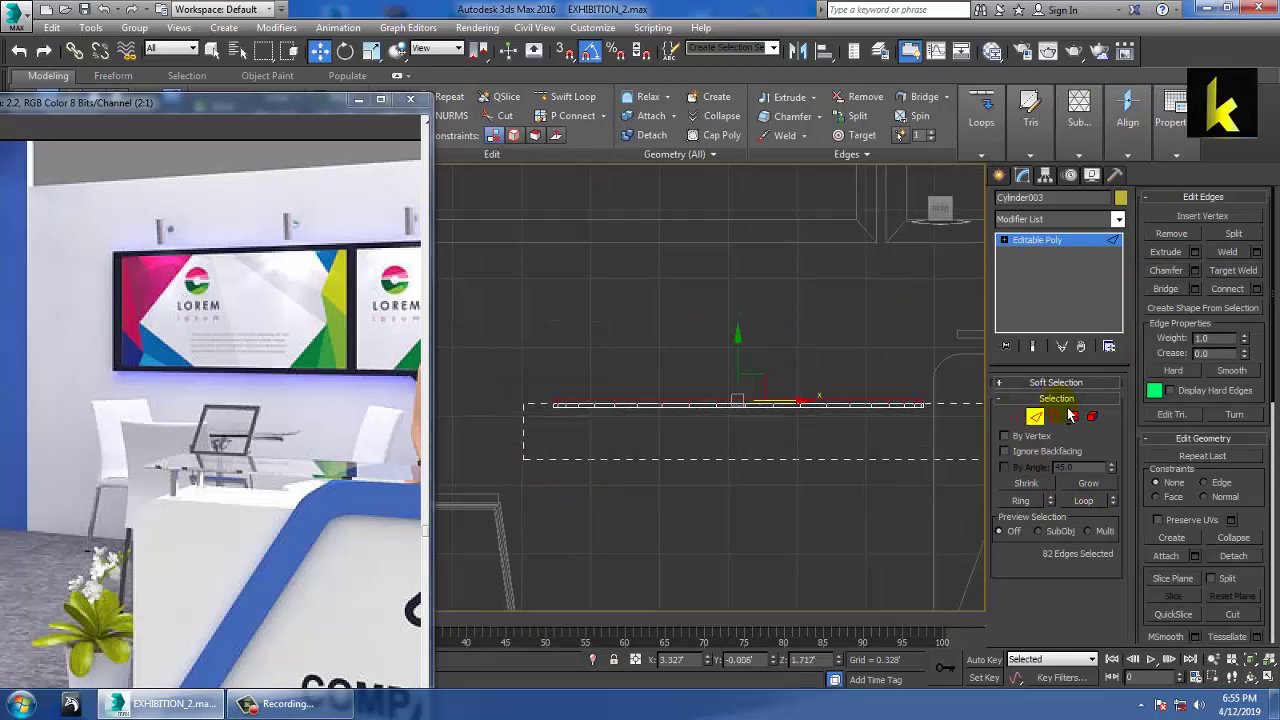
{"action": "left_click_drag", "start_coordinate": [1067, 407], "coordinate": [1067, 404], "text": "alt"}
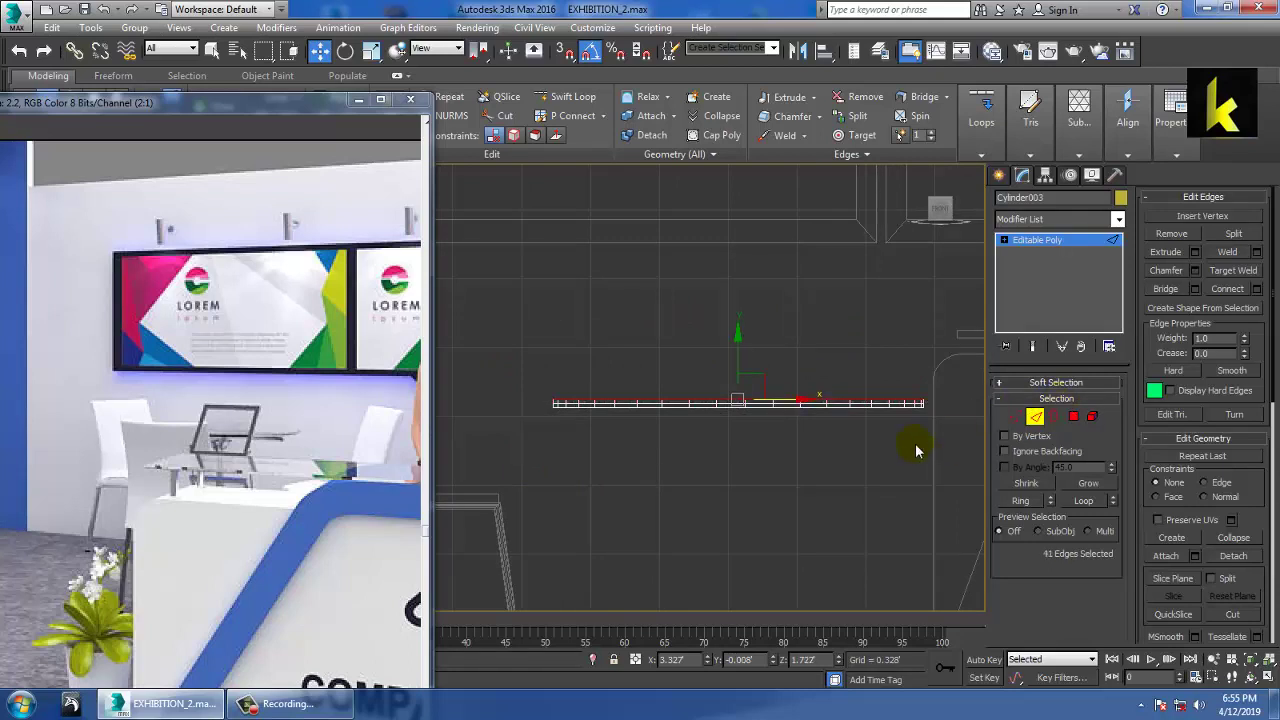
Step: Chamfer the tabletop's upper rim edges by 0.028' with 5 segments
{"action": "key", "text": "alt+w"}
{"action": "right_click", "coordinate": [849, 472]}
{"action": "key", "text": "alt+w"}
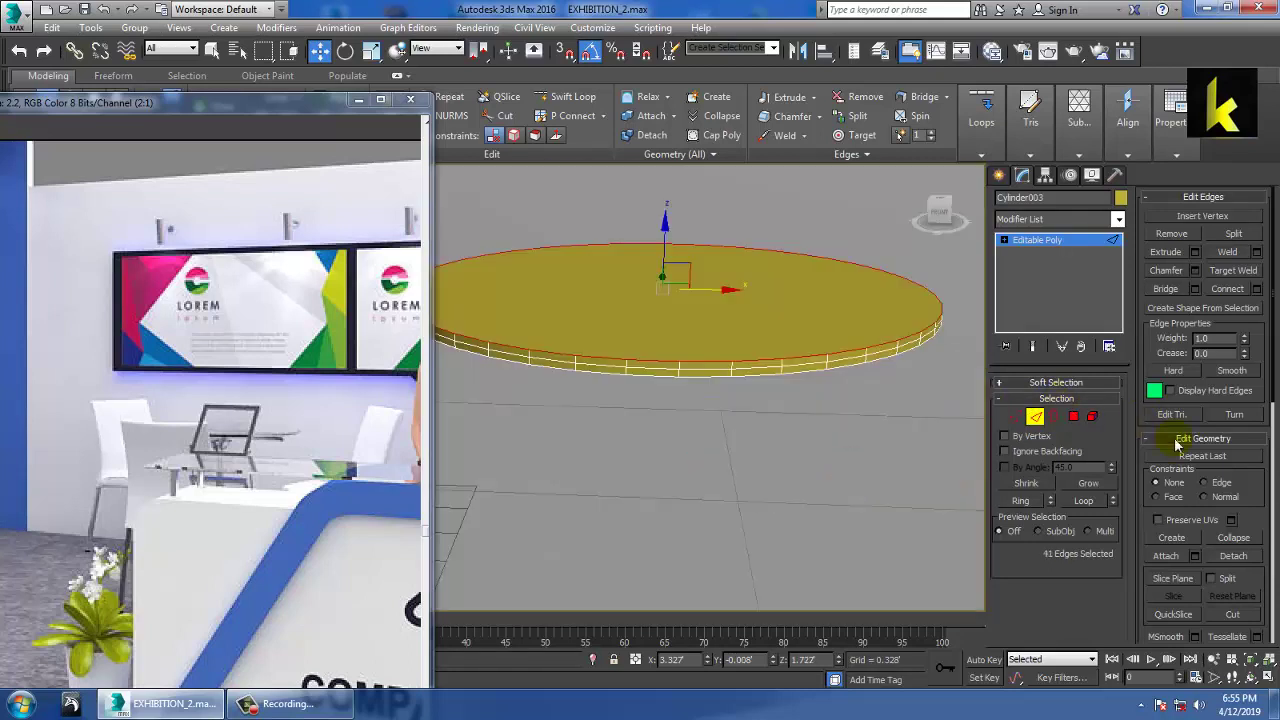
{"action": "left_click", "coordinate": [1194, 270]}
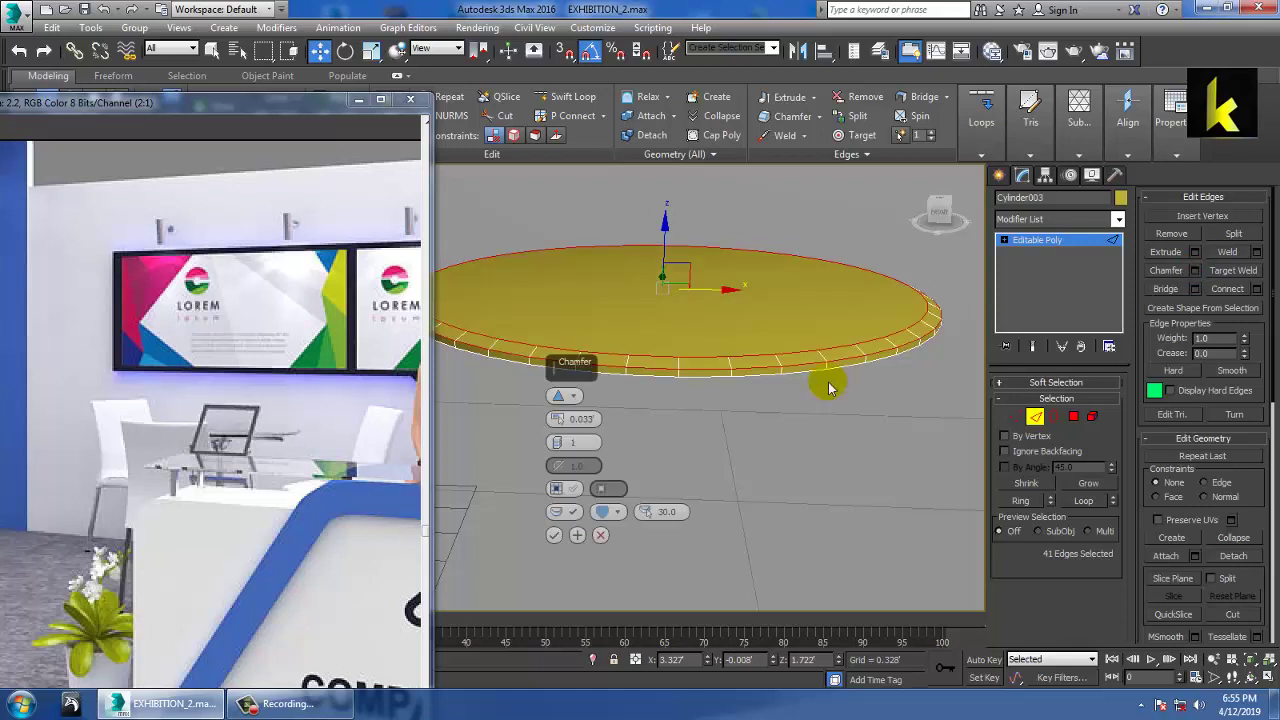
{"action": "left_click_drag", "start_coordinate": [561, 446], "coordinate": [558, 419]}
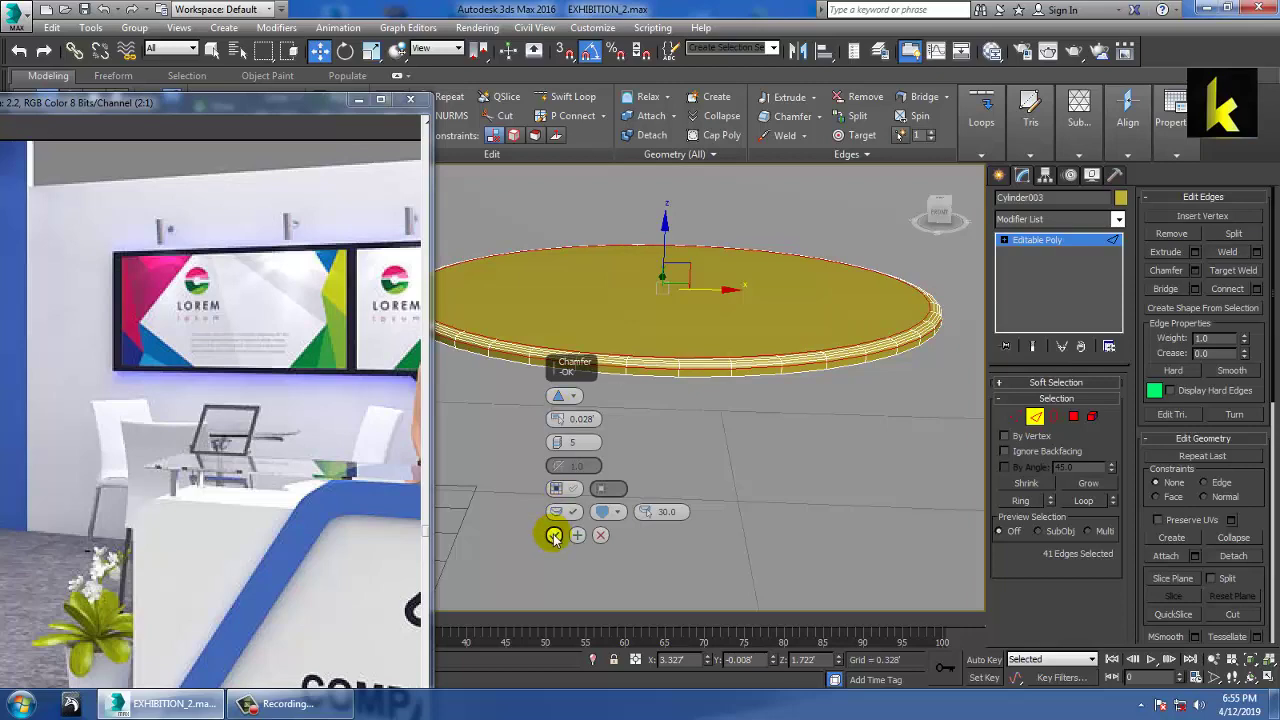
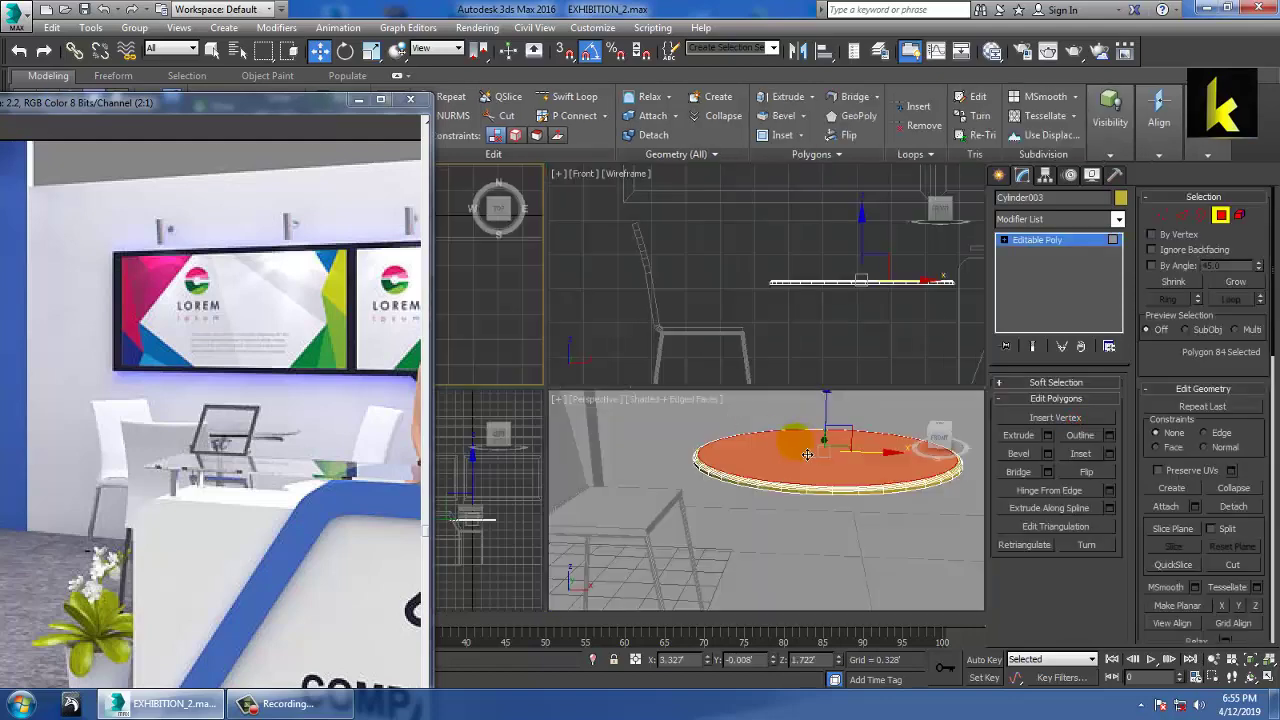
Step: Inset the tabletop's underside polygon by about 0.56' to create a small central disc
{"action": "middle_click", "coordinate": [794, 445]}
{"action": "key", "text": "alt+w"}
{"action": "middle_click_drag", "start_coordinate": [780, 343], "coordinate": [788, 327], "text": "alt"}
{"action": "left_click", "coordinate": [787, 327]}
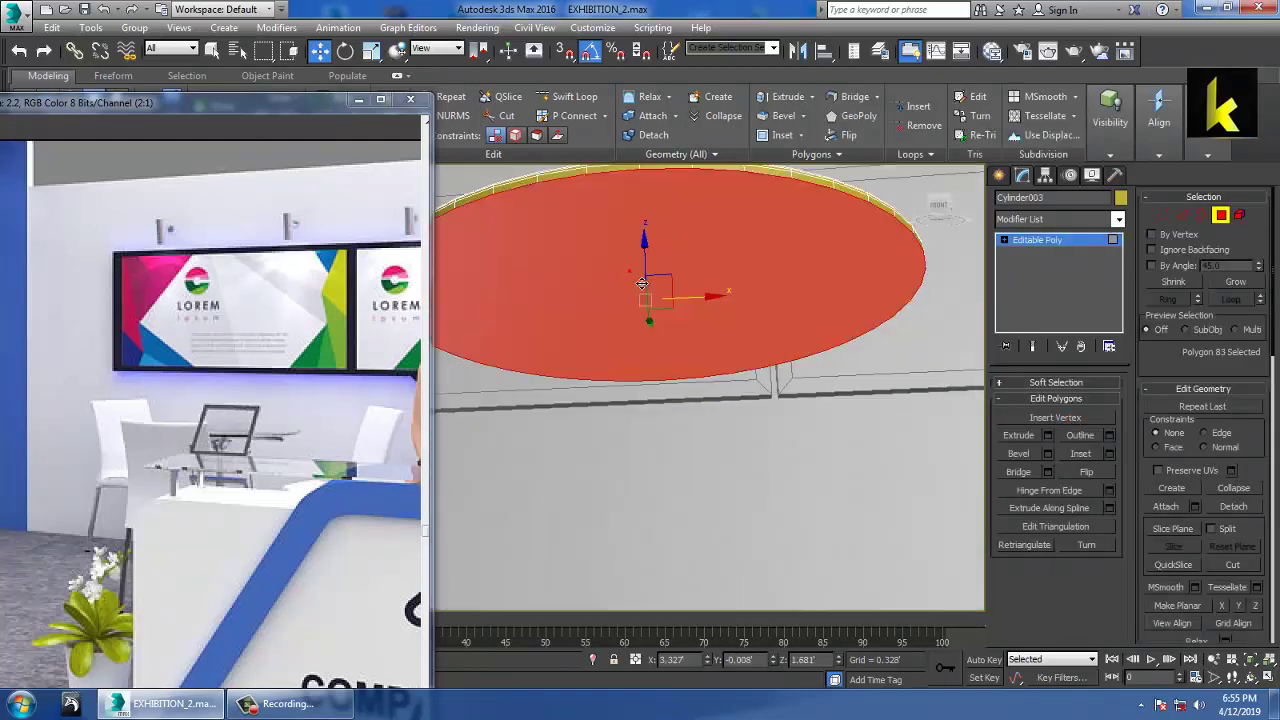
{"action": "key", "text": "alt+w"}
{"action": "key", "text": "alt+w"}
{"action": "middle_click_drag", "start_coordinate": [622, 354], "coordinate": [782, 352]}
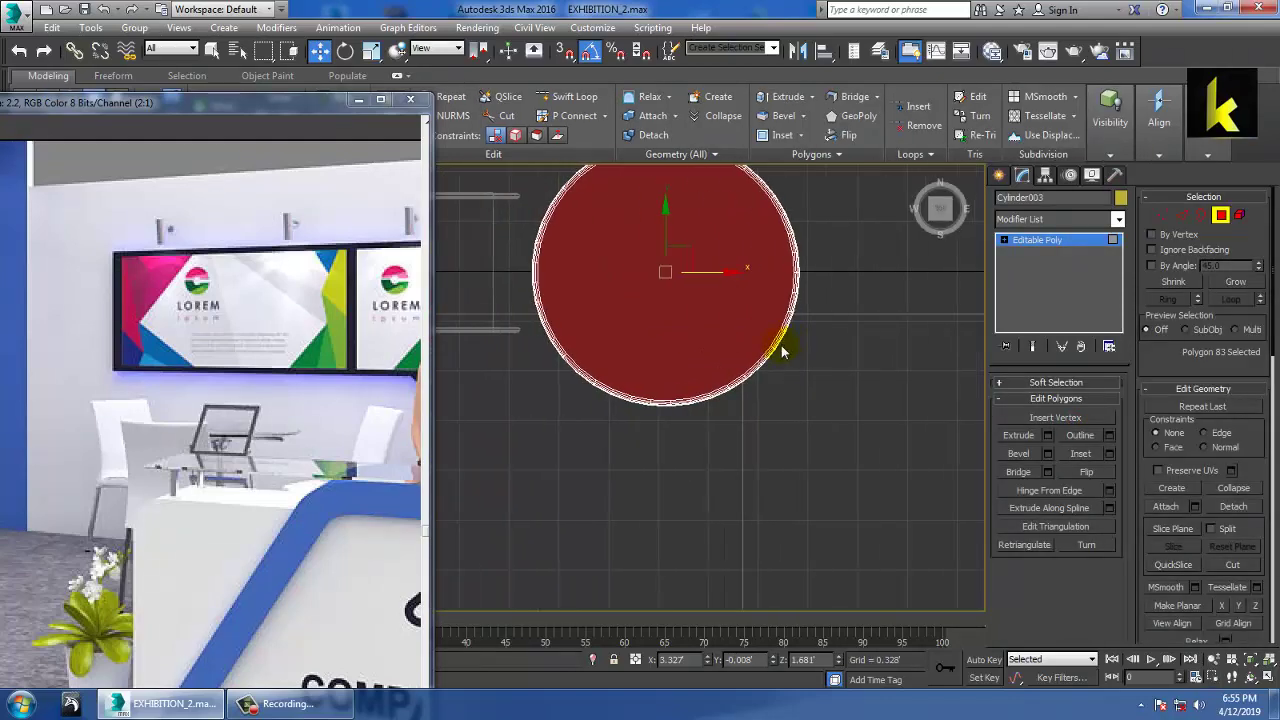
{"action": "left_click", "coordinate": [1111, 455]}
{"action": "left_click_drag", "start_coordinate": [557, 420], "coordinate": [559, 356]}
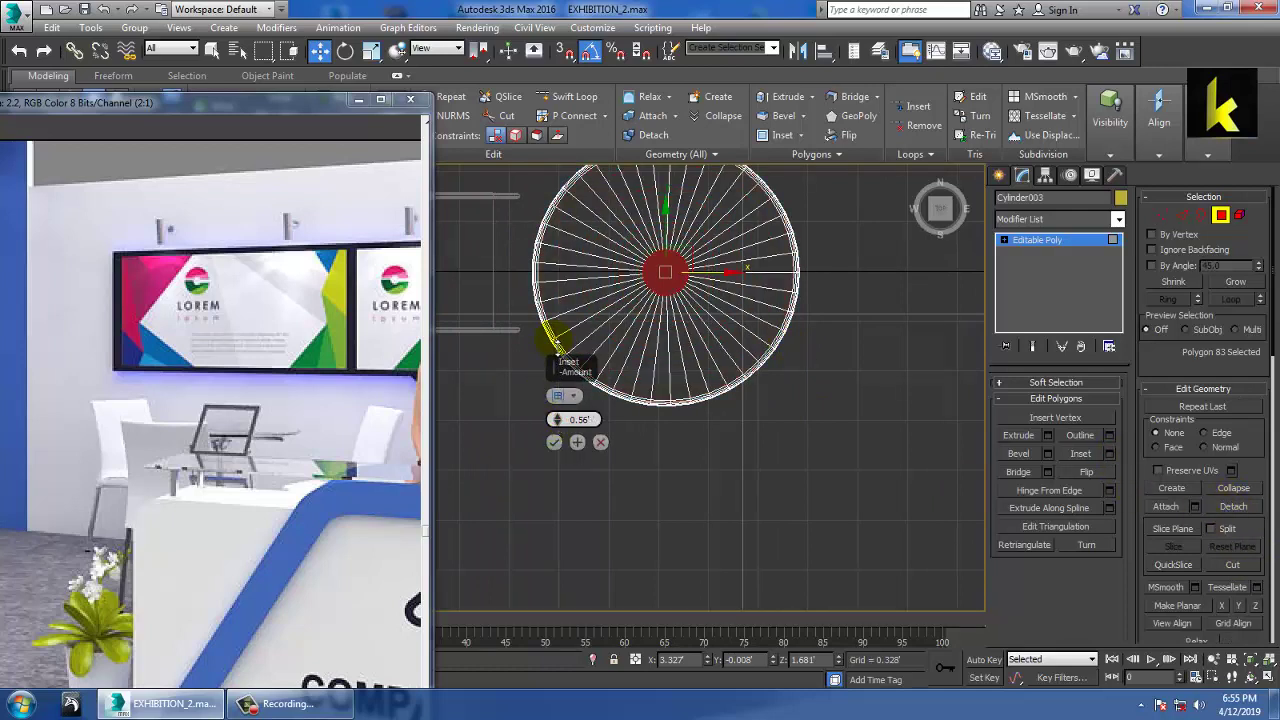
{"action": "left_click", "coordinate": [553, 444]}
Step: Bevel the underside's central disc downward and inward into a short tapered collar ending at about Z 1.512'
{"action": "key", "text": "alt+w"}
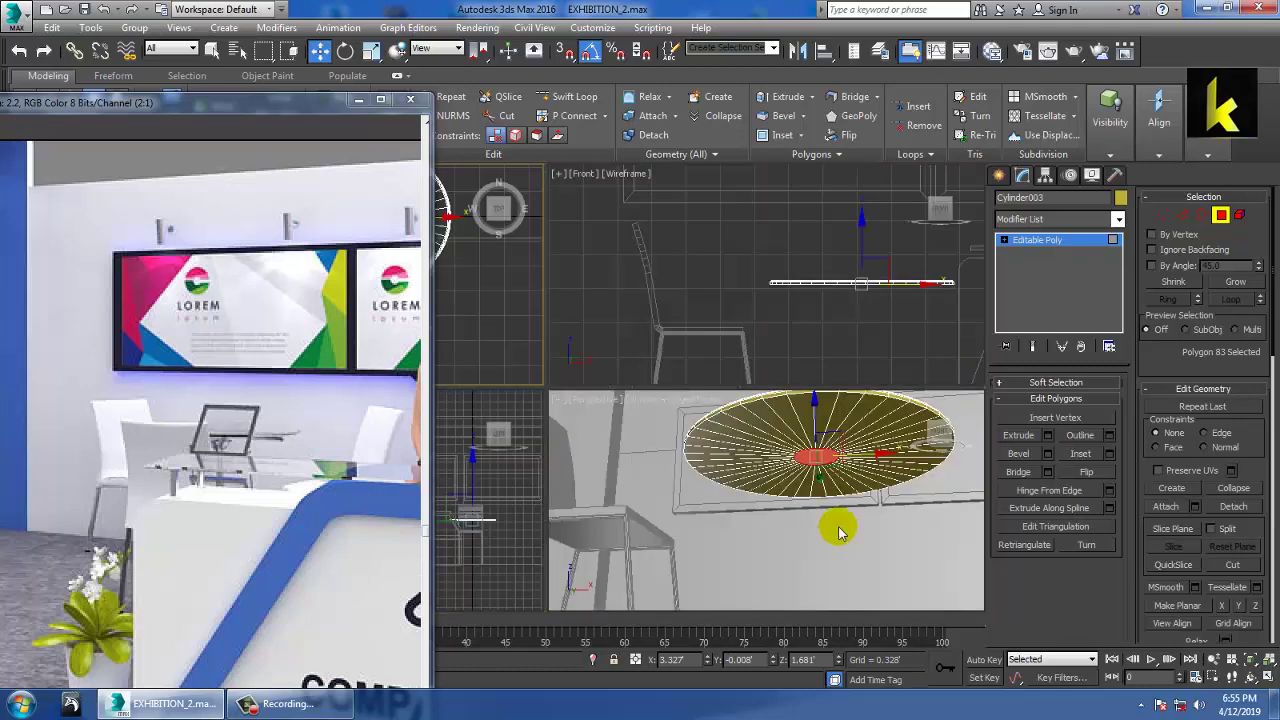
{"action": "right_click", "coordinate": [842, 525]}
{"action": "key", "text": "alt+w"}
{"action": "middle_click_drag", "start_coordinate": [857, 512], "coordinate": [841, 483], "text": "alt"}
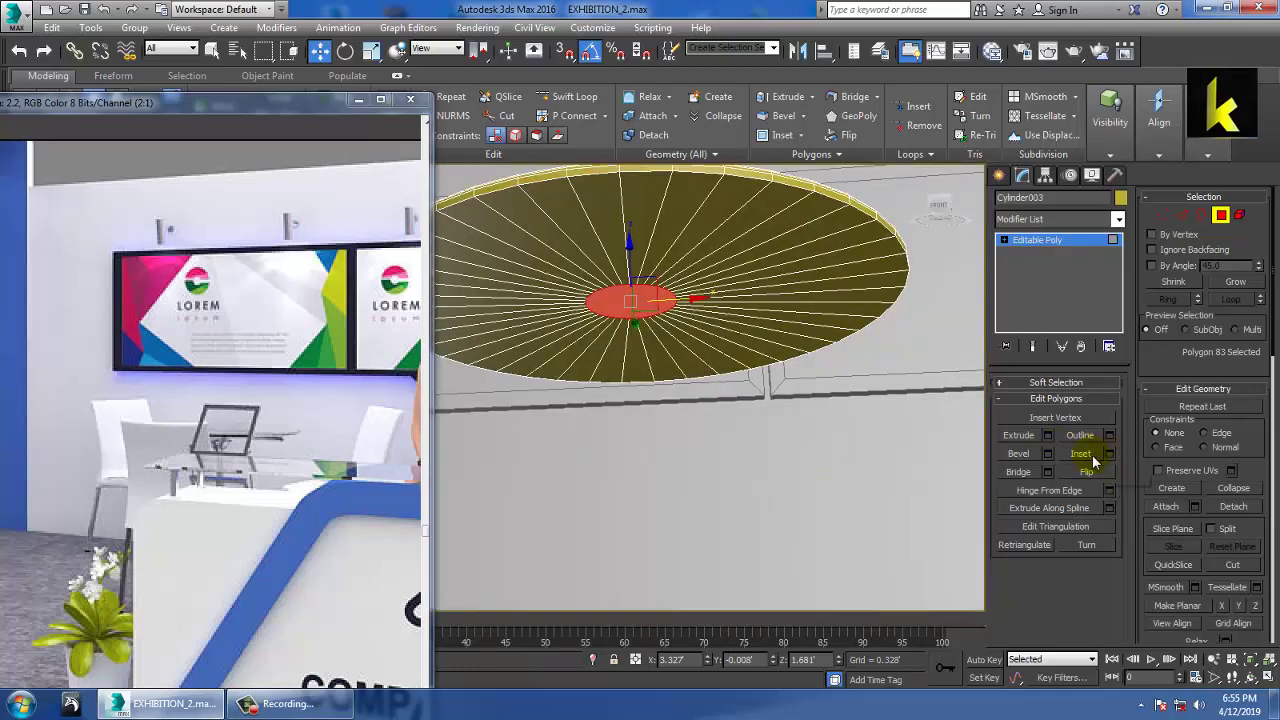
{"action": "left_click", "coordinate": [1049, 455]}
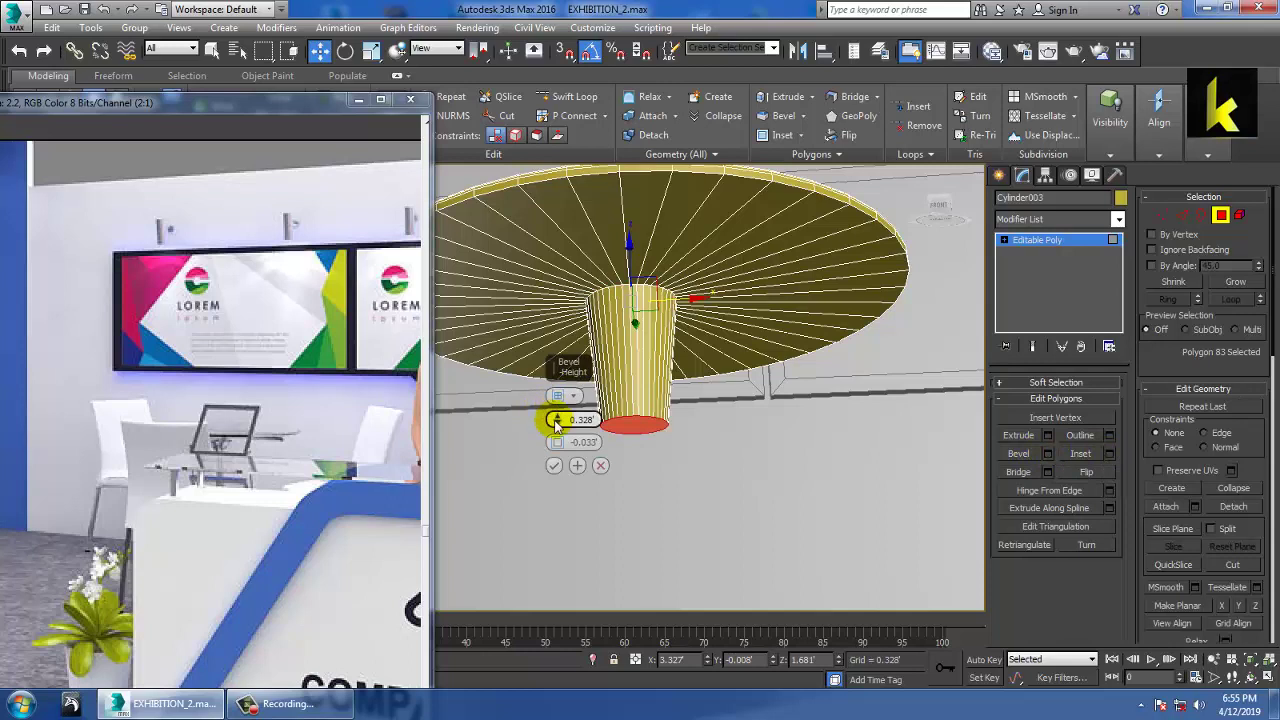
{"action": "left_click_drag", "start_coordinate": [557, 422], "coordinate": [558, 454]}
{"action": "left_click", "coordinate": [554, 467]}
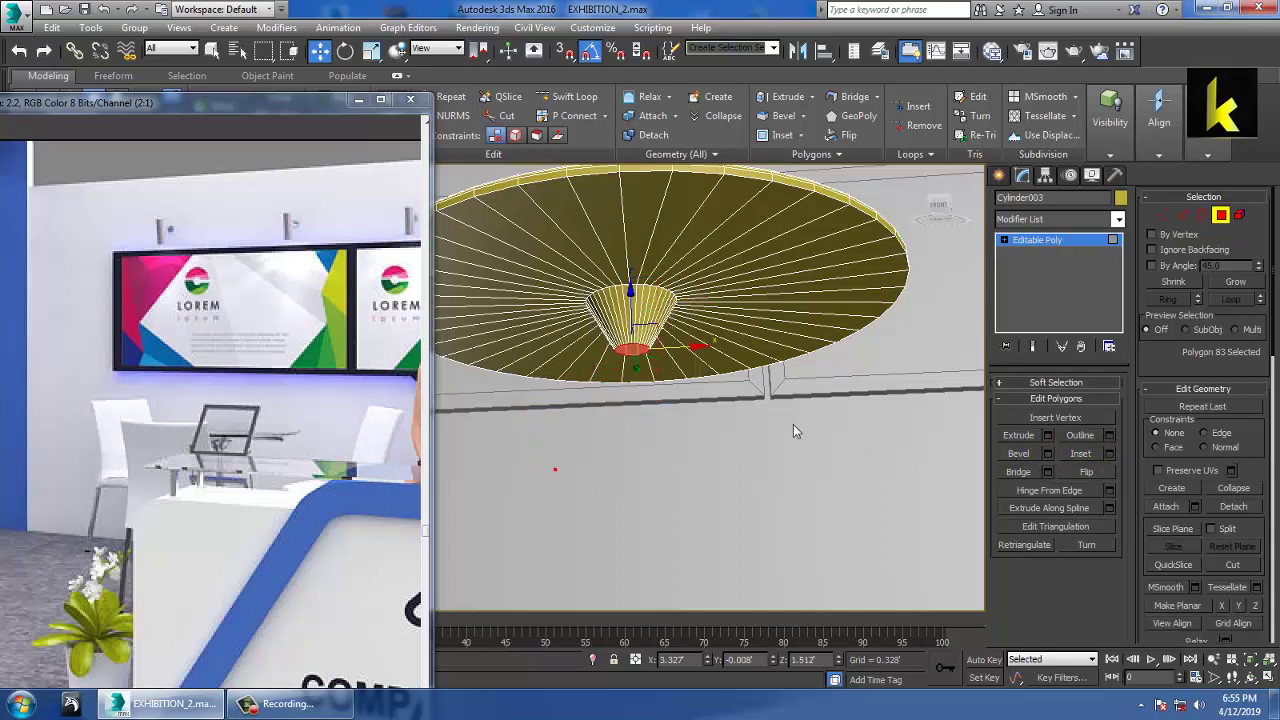
Step: Extrude the collar's end face down to about Z 0.087' to form the table's central leg
{"action": "left_click", "coordinate": [1048, 437]}
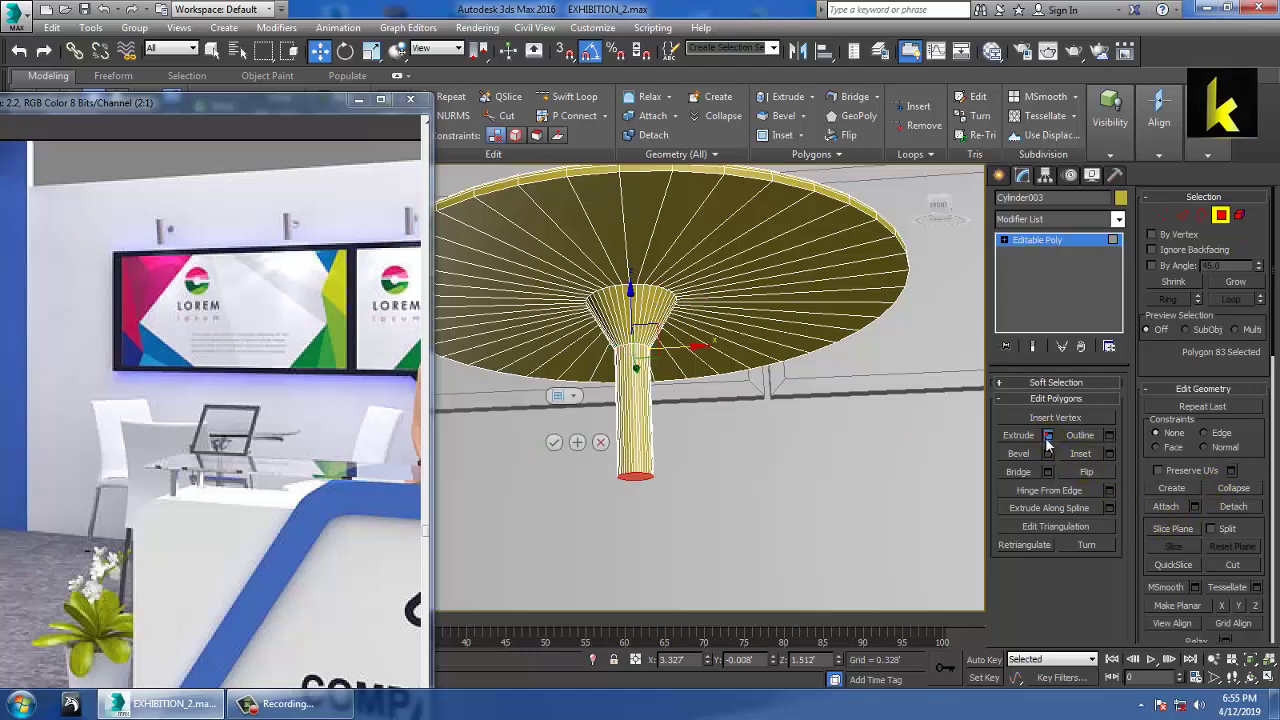
{"action": "scroll", "coordinate": [799, 392], "scroll_direction": "down", "scroll_amount": 4}
{"action": "mouse_move", "coordinate": [800, 394]}
{"action": "middle_mouse_down", "text": "alt"}
{"action": "mouse_move", "coordinate": [790, 447]}
{"action": "mouse_move", "coordinate": [818, 405]}
{"action": "middle_mouse_up", "text": "alt"}
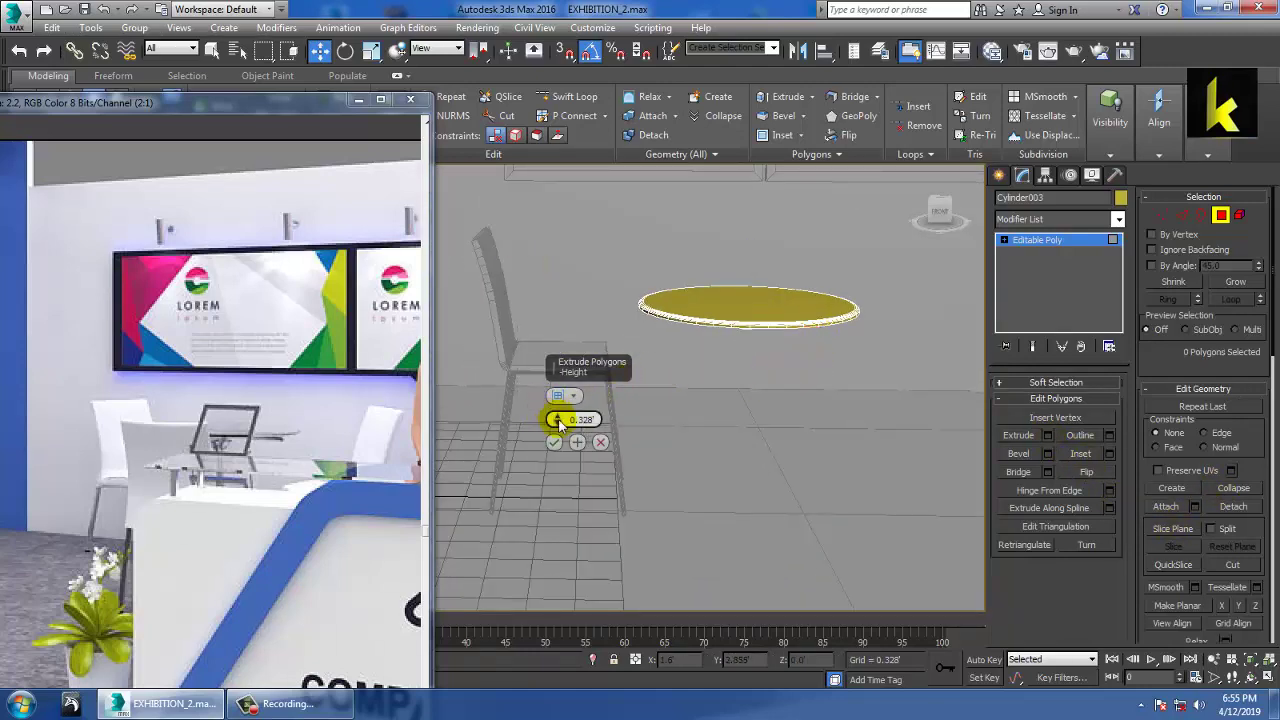
{"action": "left_click_drag", "start_coordinate": [540, 329], "coordinate": [534, 278]}
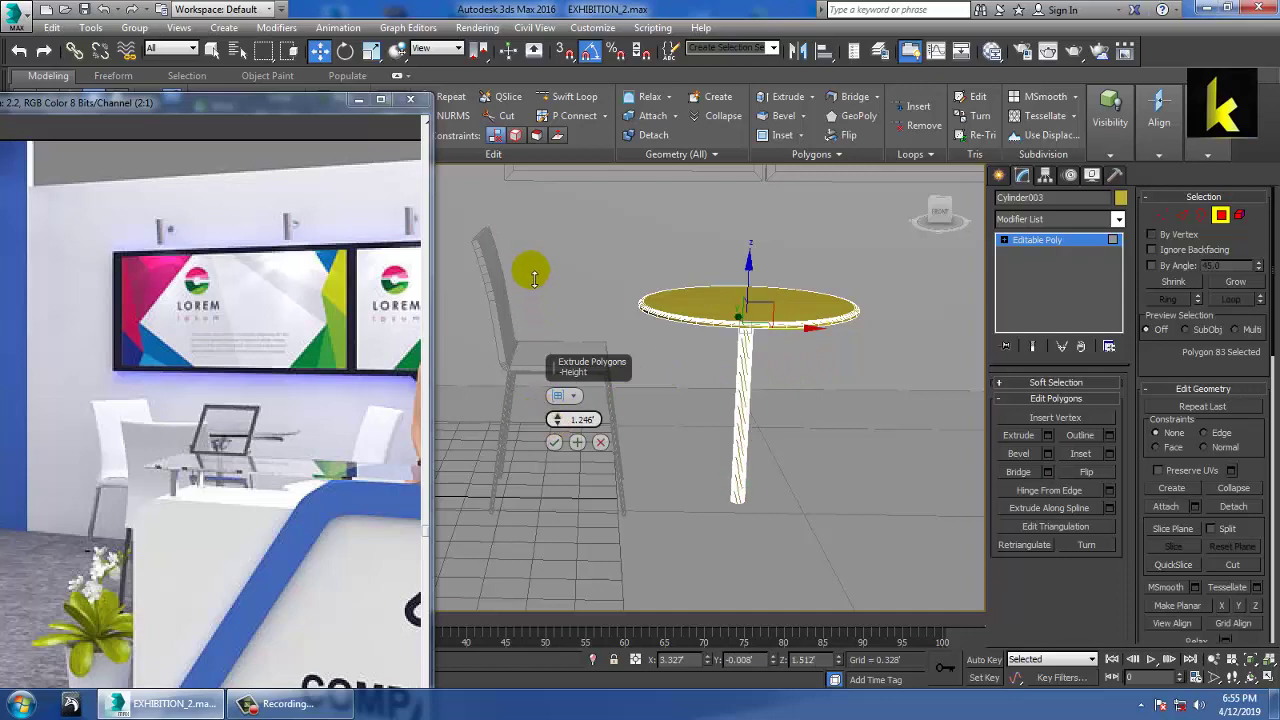
{"action": "left_click", "coordinate": [554, 442]}
{"action": "middle_click_drag", "start_coordinate": [545, 443], "coordinate": [701, 436], "text": "alt"}
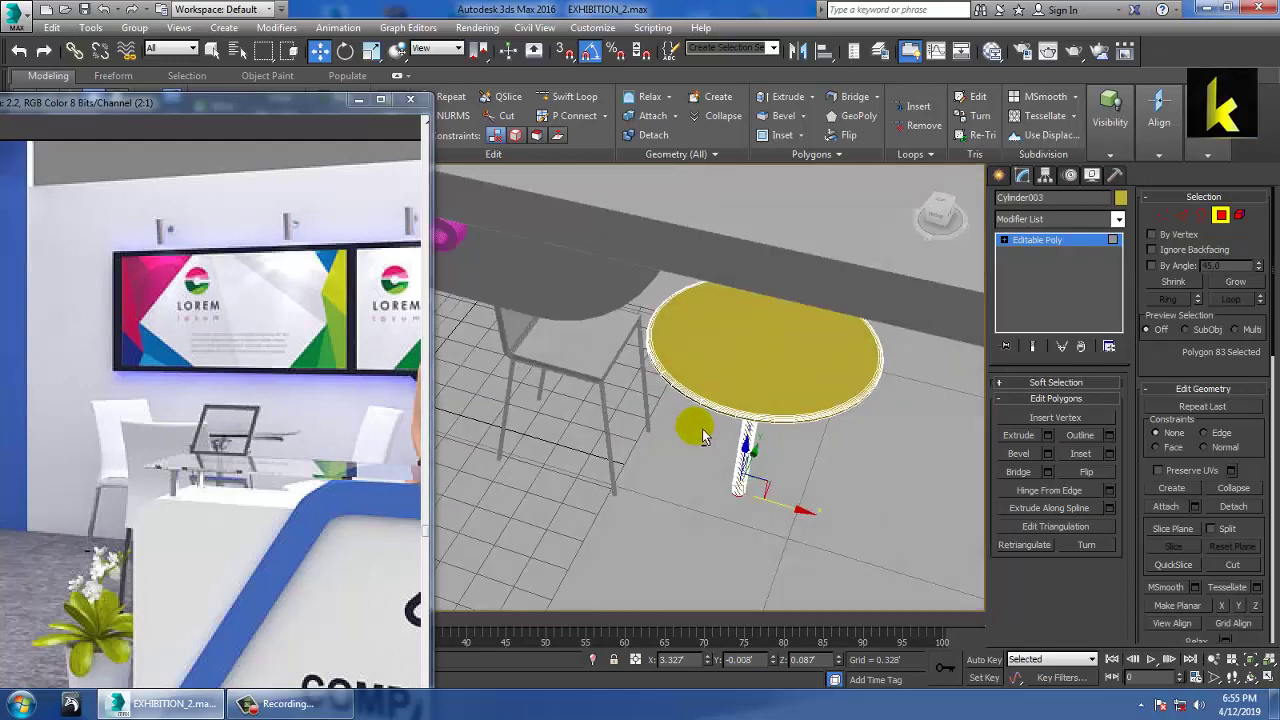
Step: Mirror the chair group along X as a copy and move it about 3.216' along X to the opposite side of the table
{"action": "left_click", "coordinate": [1047, 246]}
{"action": "key", "text": "alt+w"}
{"action": "middle_click", "coordinate": [534, 326]}
{"action": "key", "text": "alt+w"}
{"action": "scroll", "coordinate": [534, 326], "scroll_direction": "down", "scroll_amount": 2}
{"action": "middle_click_drag", "start_coordinate": [534, 326], "coordinate": [705, 376]}
{"action": "left_click", "coordinate": [560, 331]}
{"action": "scroll", "coordinate": [621, 336], "scroll_direction": "down", "scroll_amount": 1}
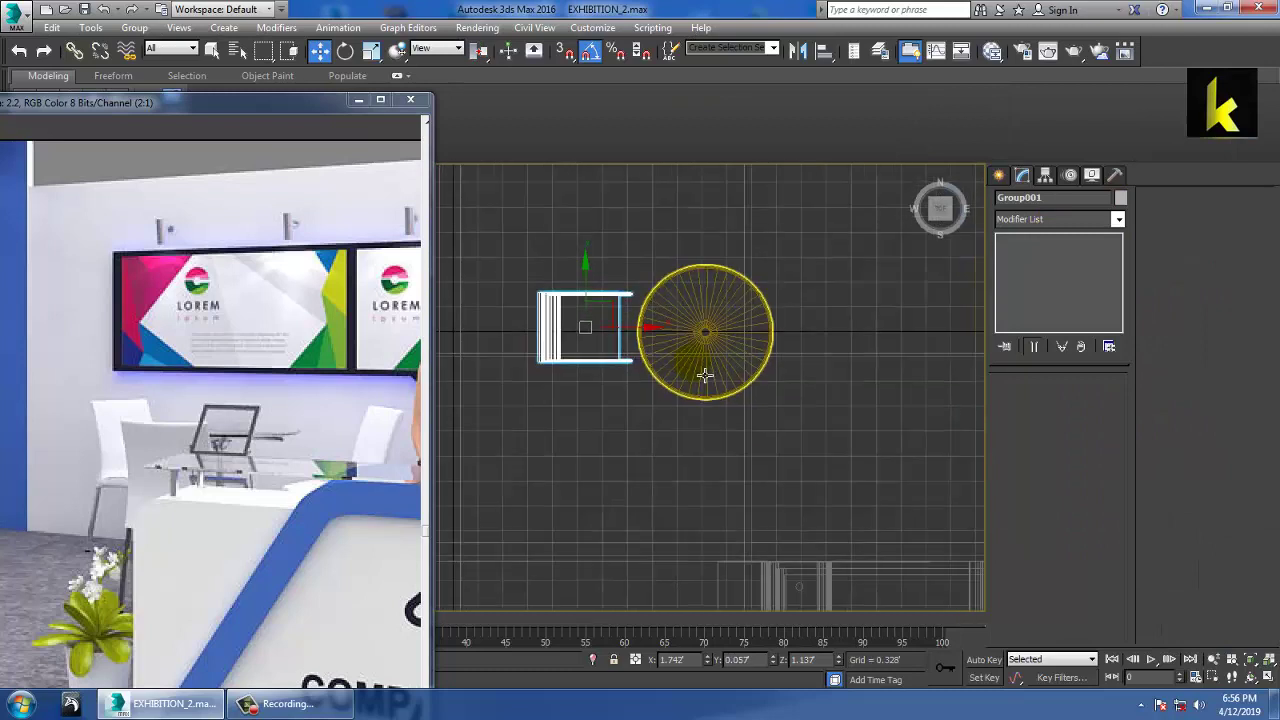
{"action": "left_click", "coordinate": [798, 51]}
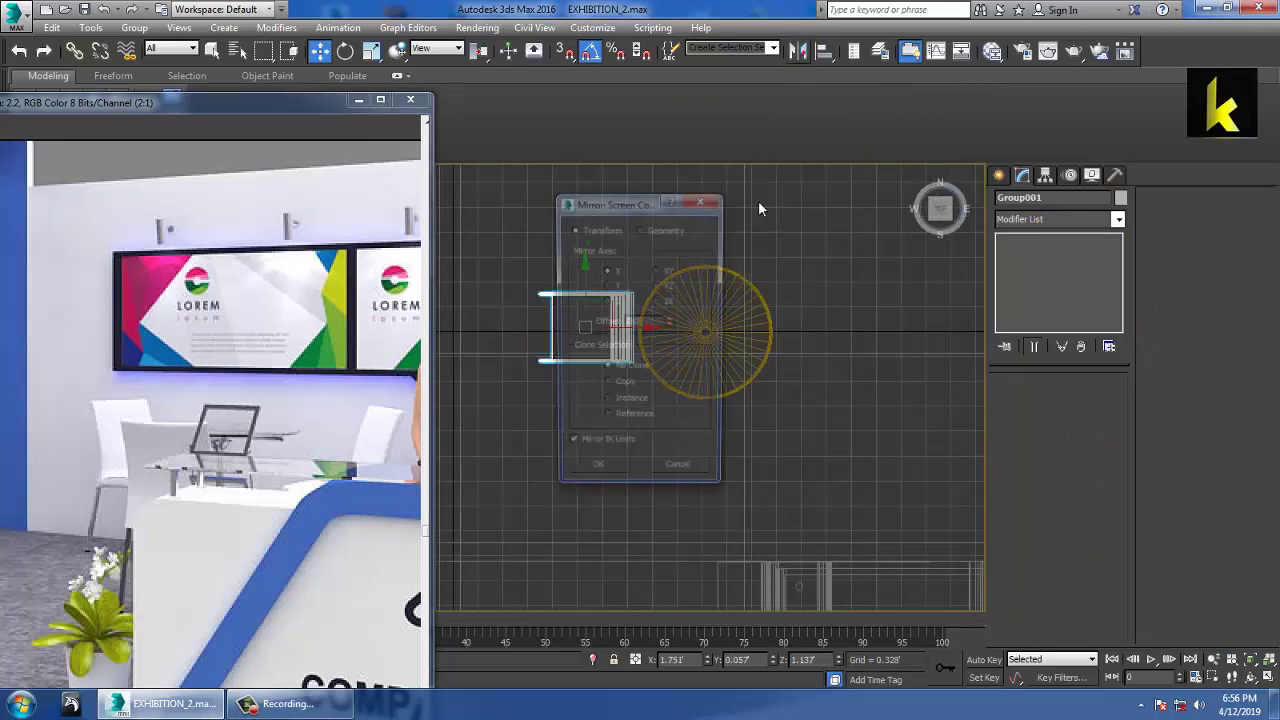
{"action": "left_click", "coordinate": [622, 385]}
{"action": "left_click", "coordinate": [595, 473]}
{"action": "left_click_drag", "start_coordinate": [650, 340], "coordinate": [898, 372]}
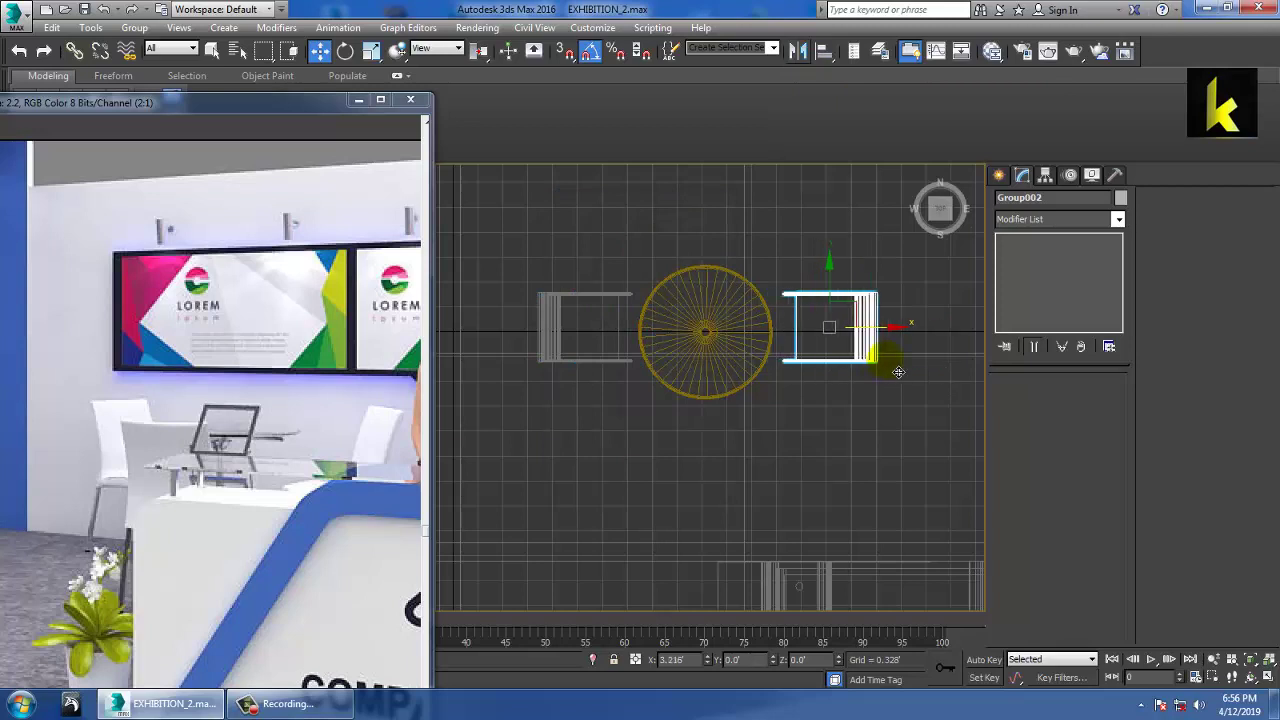
Step: Select both chair groups and rotate a copy of them 90 degrees around the table for four evenly spaced chairs
{"action": "left_click", "coordinate": [572, 358], "text": "ctrl"}
{"action": "key", "text": "e"}
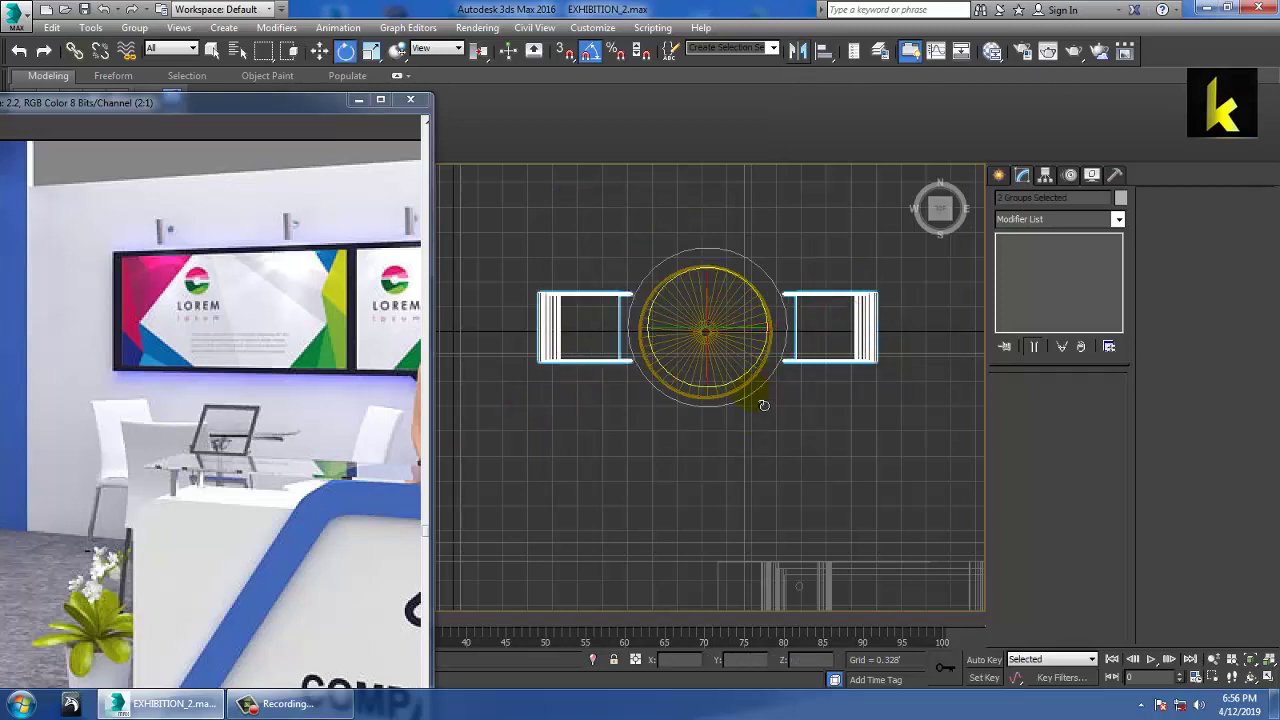
{"action": "left_click_drag", "start_coordinate": [764, 405], "coordinate": [737, 419], "text": "shift"}
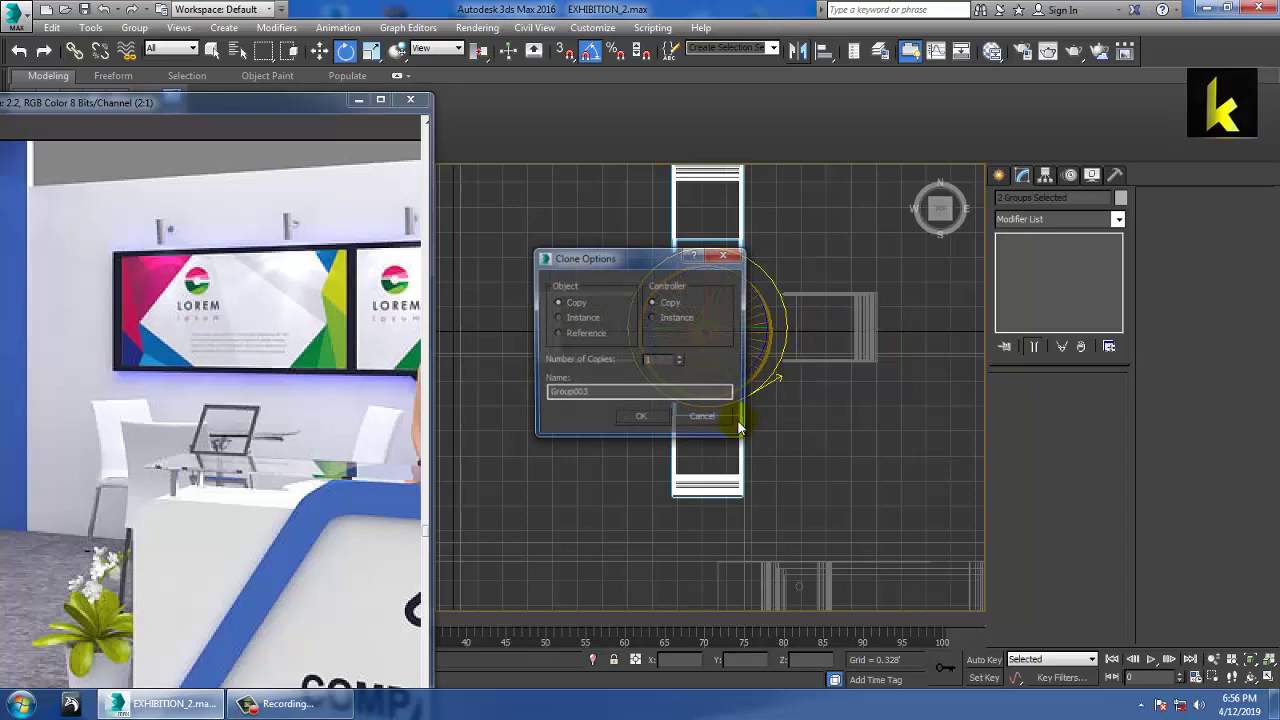
{"action": "left_click", "coordinate": [616, 424]}
{"action": "key", "text": "w"}
Step: Select the polygon at the lower end of the table's central leg and start a Bevel on it
{"action": "key", "text": "alt+w"}
{"action": "middle_click", "coordinate": [798, 474]}
{"action": "key", "text": "alt+w"}
{"action": "mouse_move", "coordinate": [803, 480]}
{"action": "middle_mouse_down", "text": "alt"}
{"action": "mouse_move", "coordinate": [850, 422]}
{"action": "mouse_move", "coordinate": [799, 424]}
{"action": "mouse_move", "coordinate": [908, 434]}
{"action": "mouse_move", "coordinate": [908, 508]}
{"action": "mouse_move", "coordinate": [846, 391]}
{"action": "mouse_move", "coordinate": [803, 368]}
{"action": "middle_mouse_up", "text": "alt"}
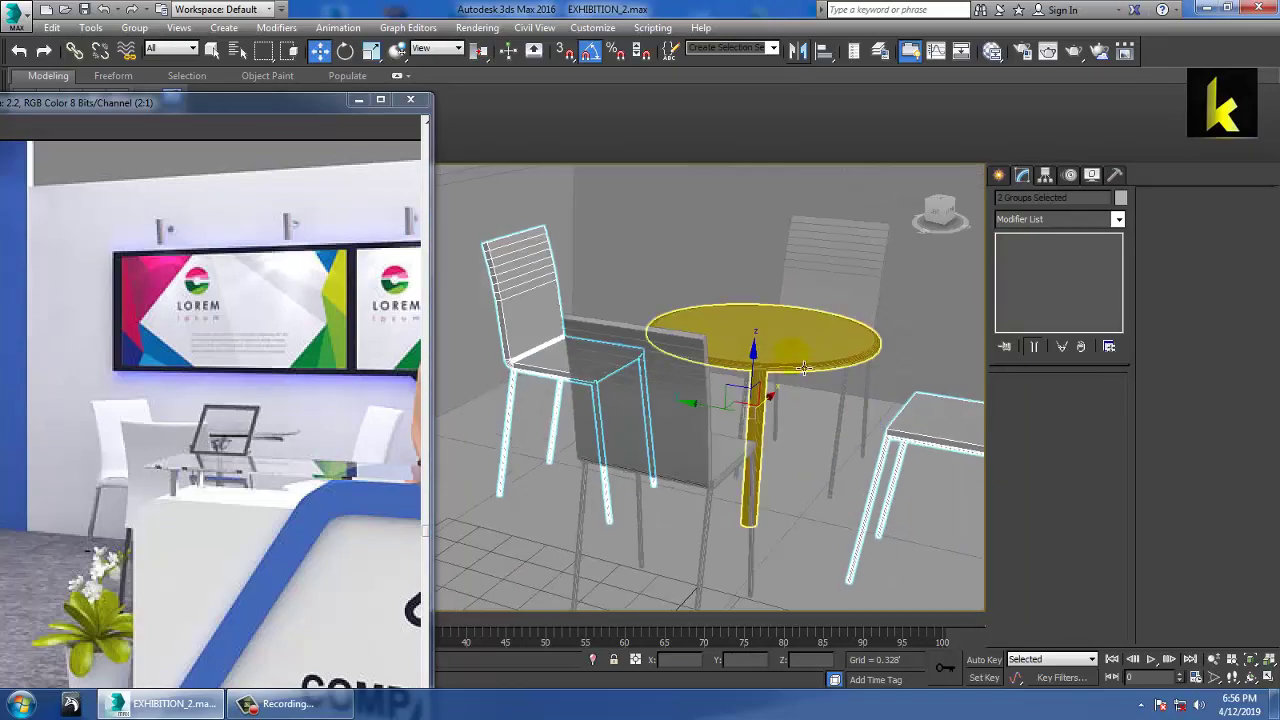
{"action": "left_click", "coordinate": [804, 368]}
{"action": "scroll", "coordinate": [811, 409], "scroll_direction": "up", "scroll_amount": 3}
{"action": "middle_click_drag", "start_coordinate": [832, 449], "coordinate": [826, 378]}
{"action": "scroll", "coordinate": [825, 377], "scroll_direction": "up", "scroll_amount": 3}
{"action": "middle_click_drag", "start_coordinate": [814, 490], "coordinate": [771, 406]}
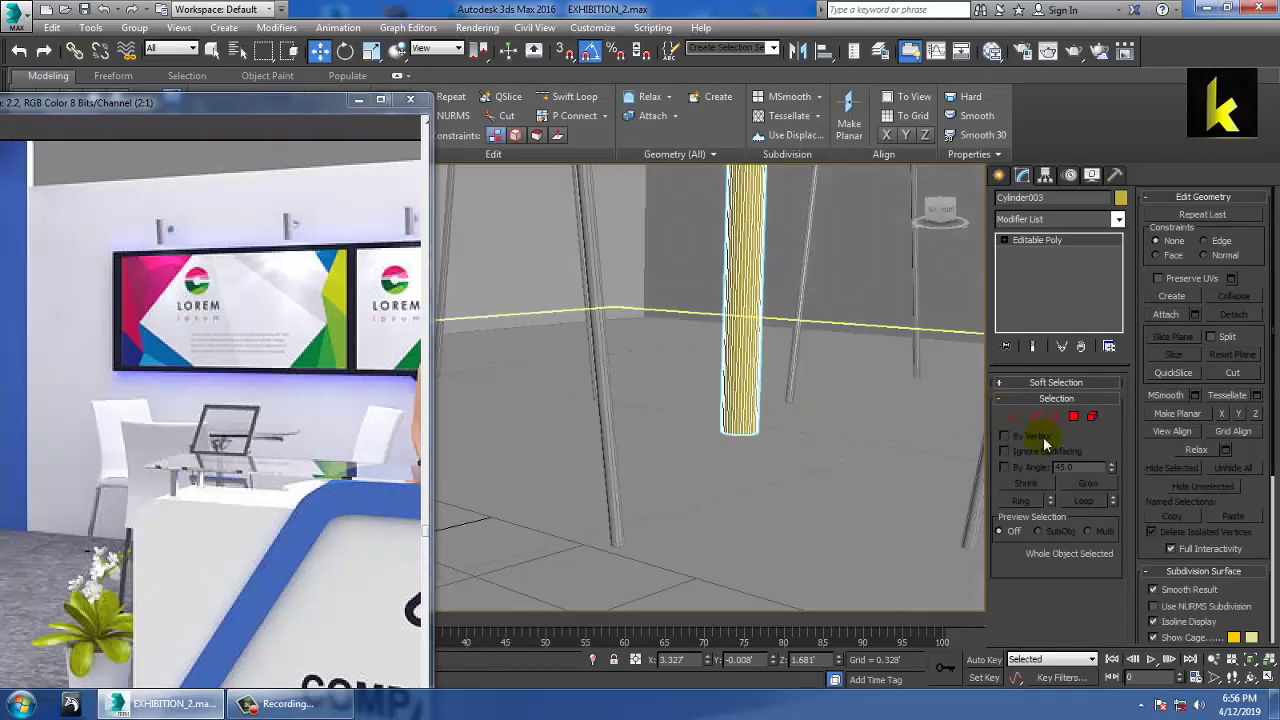
{"action": "left_click", "coordinate": [1073, 418]}
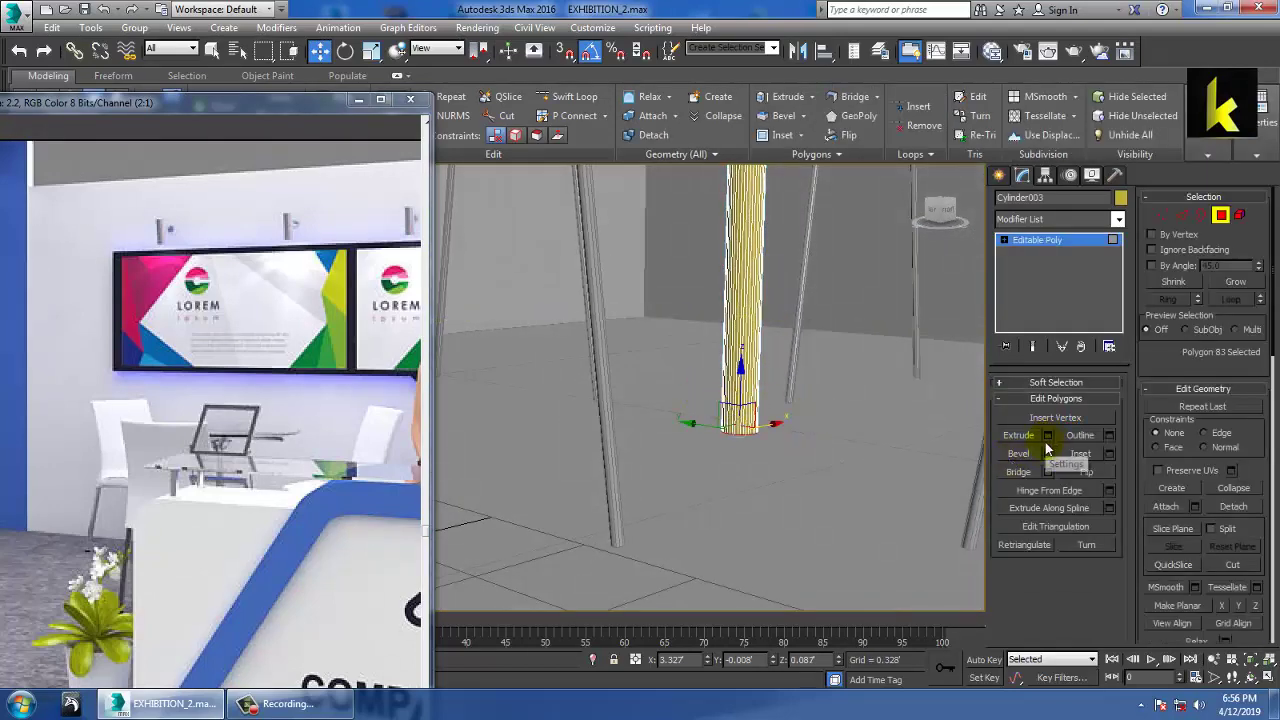
{"action": "left_click", "coordinate": [1047, 453]}
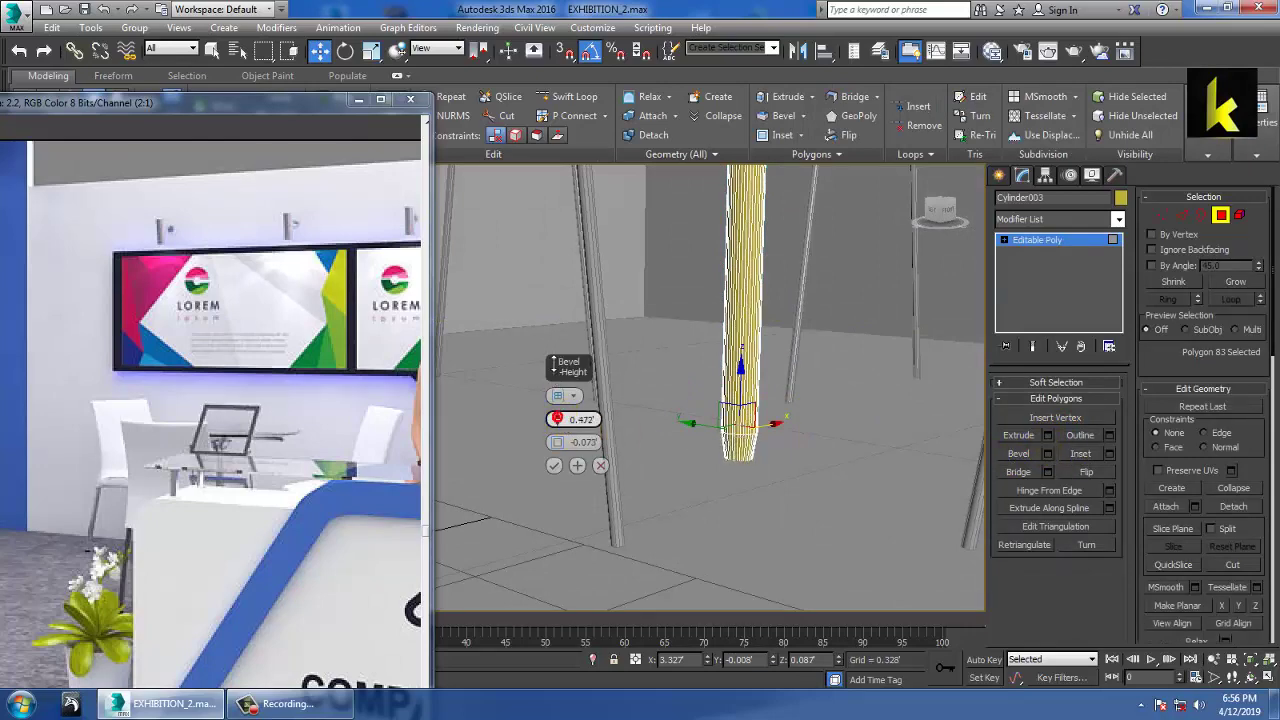
{"action": "left_click_drag", "start_coordinate": [557, 419], "coordinate": [511, 190]}
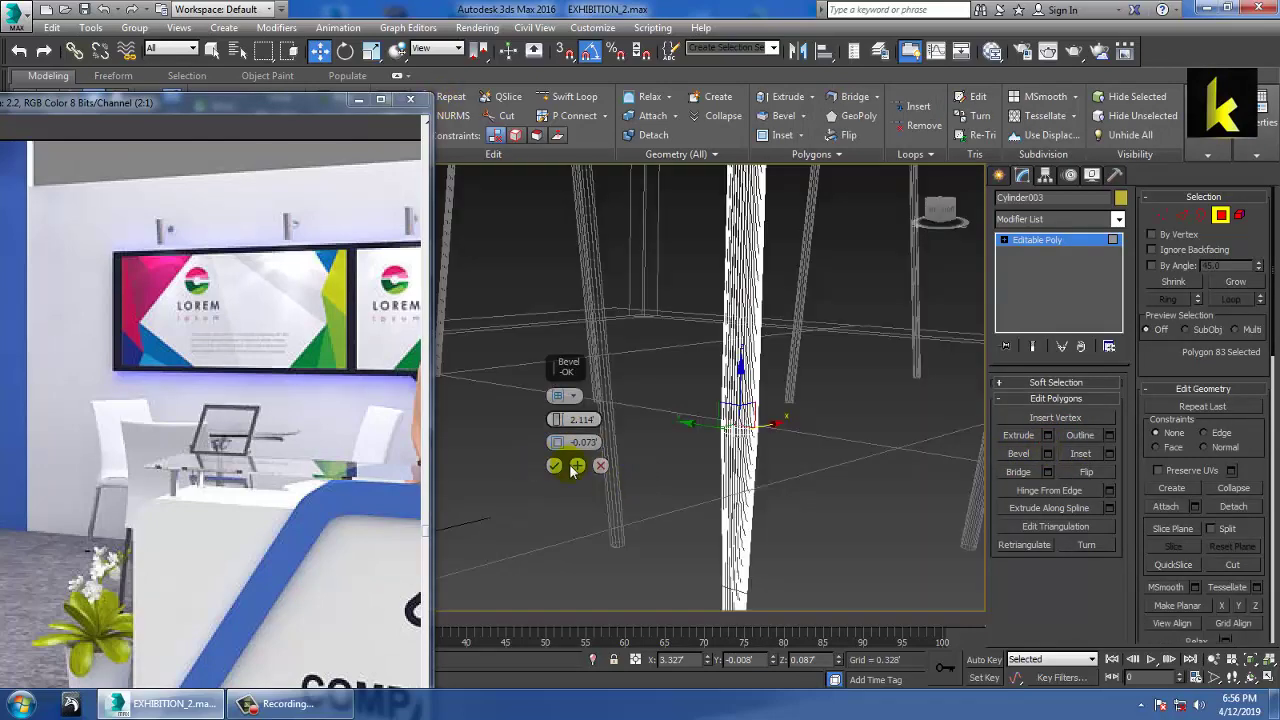
{"action": "left_click_drag", "start_coordinate": [557, 450], "coordinate": [812, 492]}
{"action": "scroll", "coordinate": [823, 433], "scroll_direction": "down", "scroll_amount": 6}
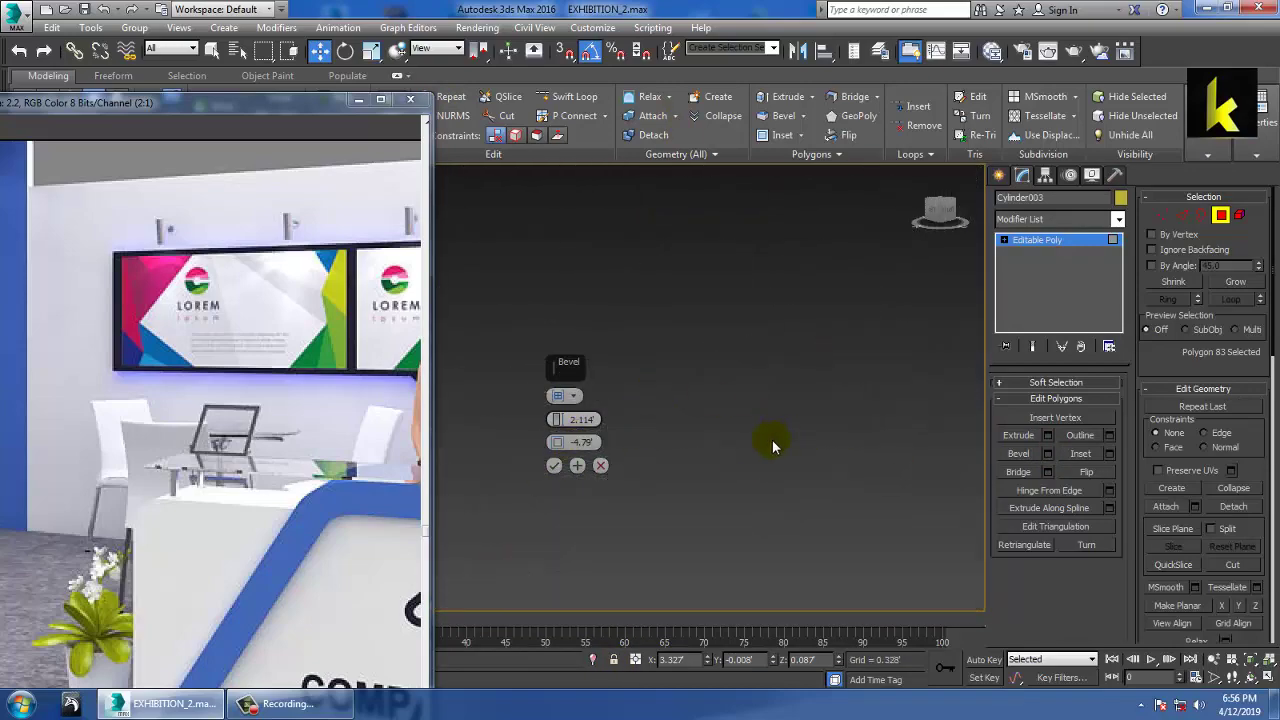
{"action": "scroll", "coordinate": [772, 440], "scroll_direction": "up", "scroll_amount": 15}
{"action": "left_click_drag", "start_coordinate": [557, 420], "coordinate": [1, 222]}
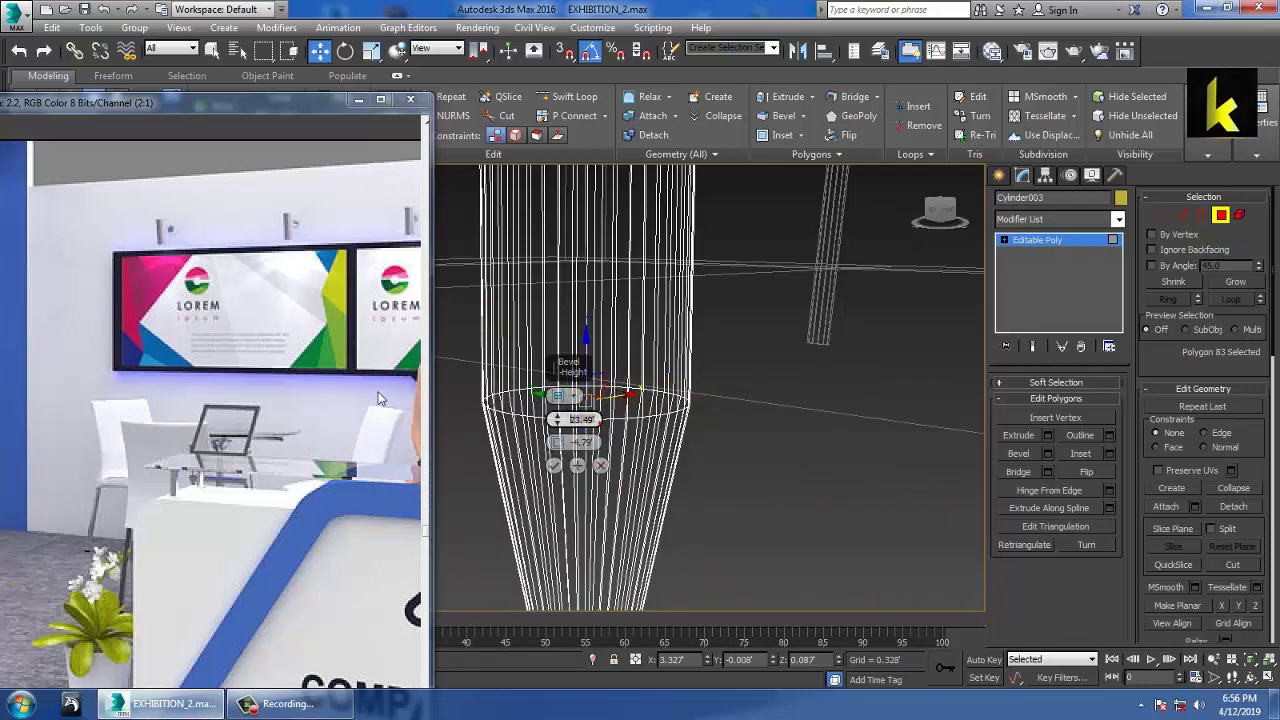
Step: Bevel the leg's end face downward and outward with a 0.046' outline to form a flared foot ending at about Z 0.054'
{"action": "double_click", "coordinate": [599, 444]}
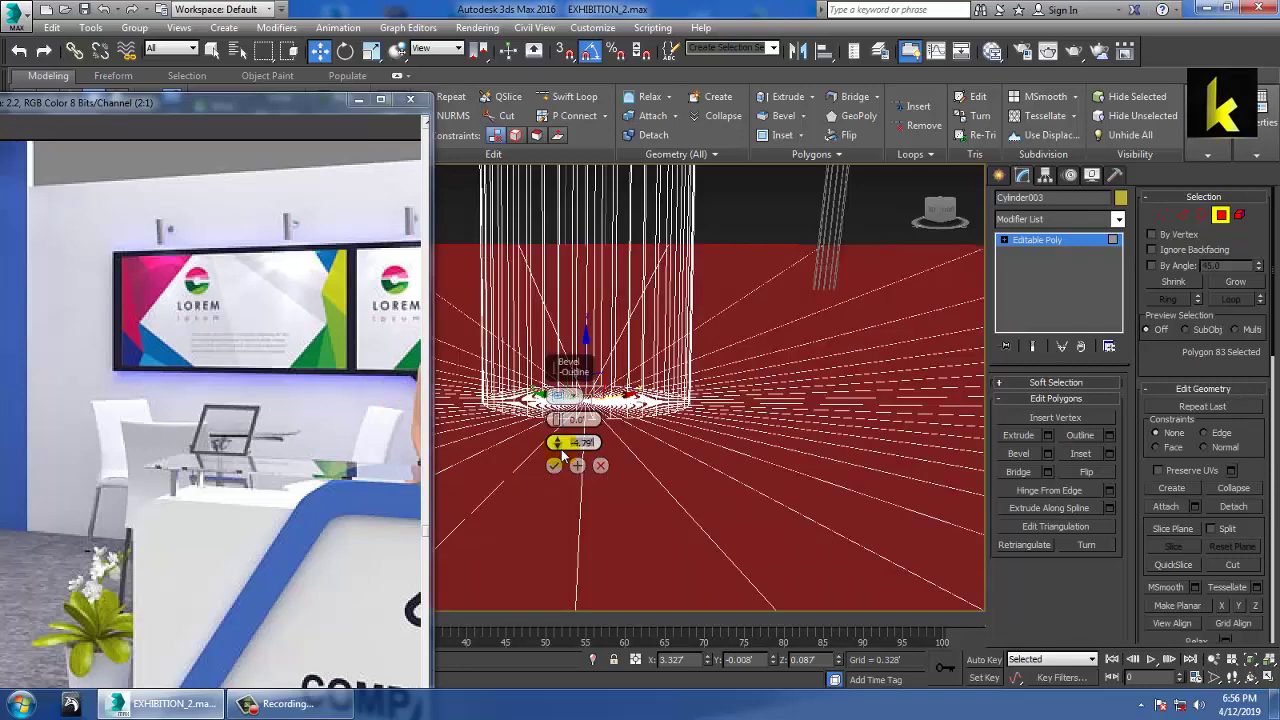
{"action": "left_click_drag", "start_coordinate": [562, 503], "coordinate": [382, 400]}
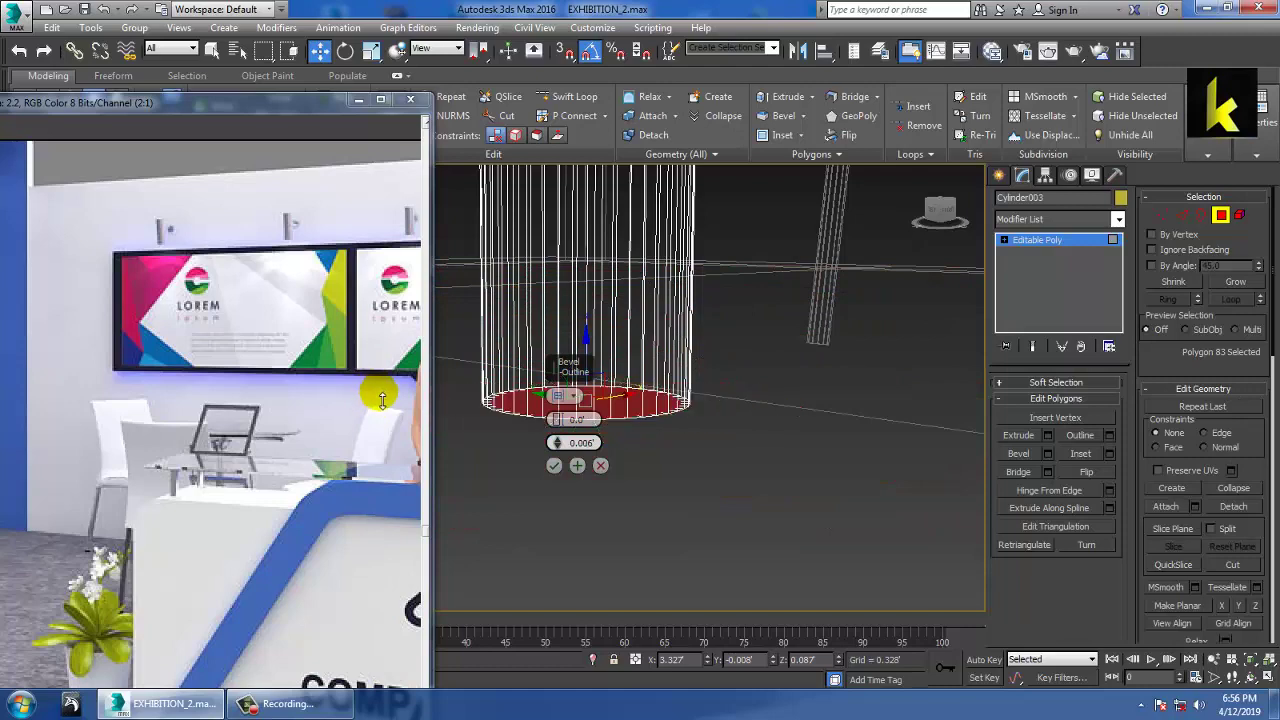
{"action": "mouse_move", "coordinate": [560, 420]}
{"action": "left_mouse_down"}
{"action": "mouse_move", "coordinate": [563, 409]}
{"action": "mouse_move", "coordinate": [556, 443]}
{"action": "left_mouse_up"}
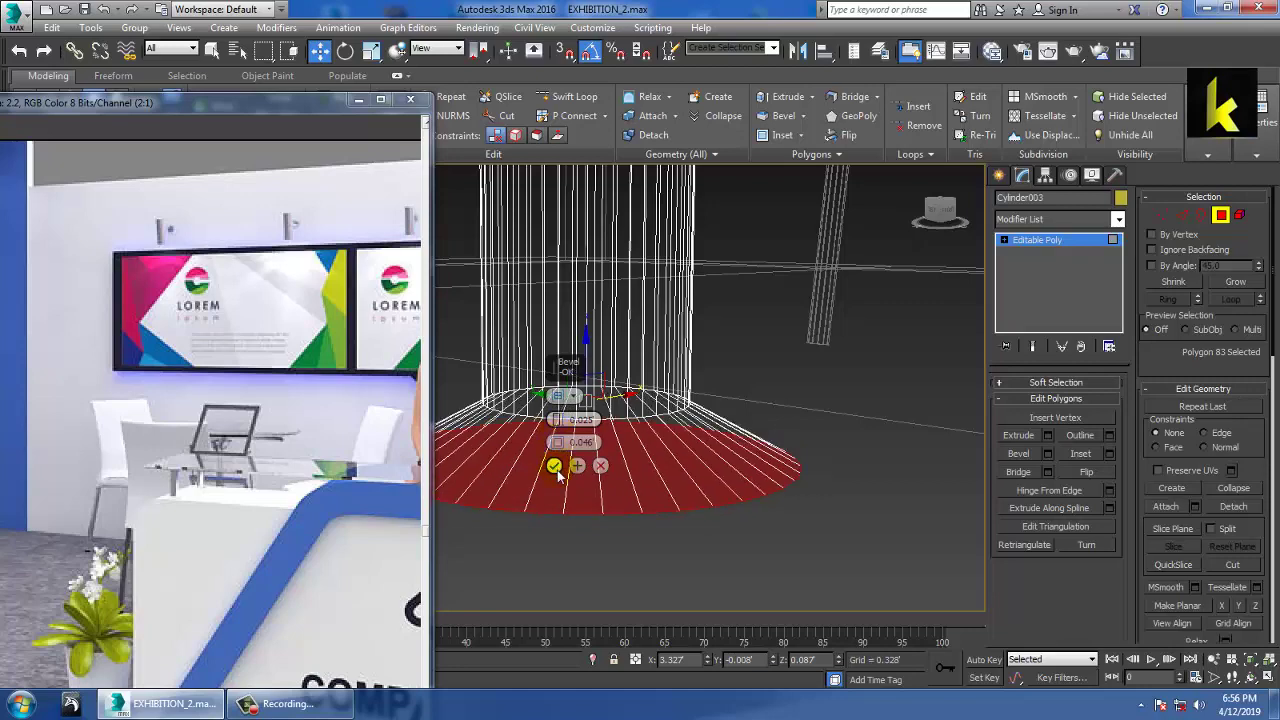
{"action": "left_click", "coordinate": [553, 466]}
{"action": "key", "text": "F3"}
{"action": "scroll", "coordinate": [620, 497], "scroll_direction": "down", "scroll_amount": 5}
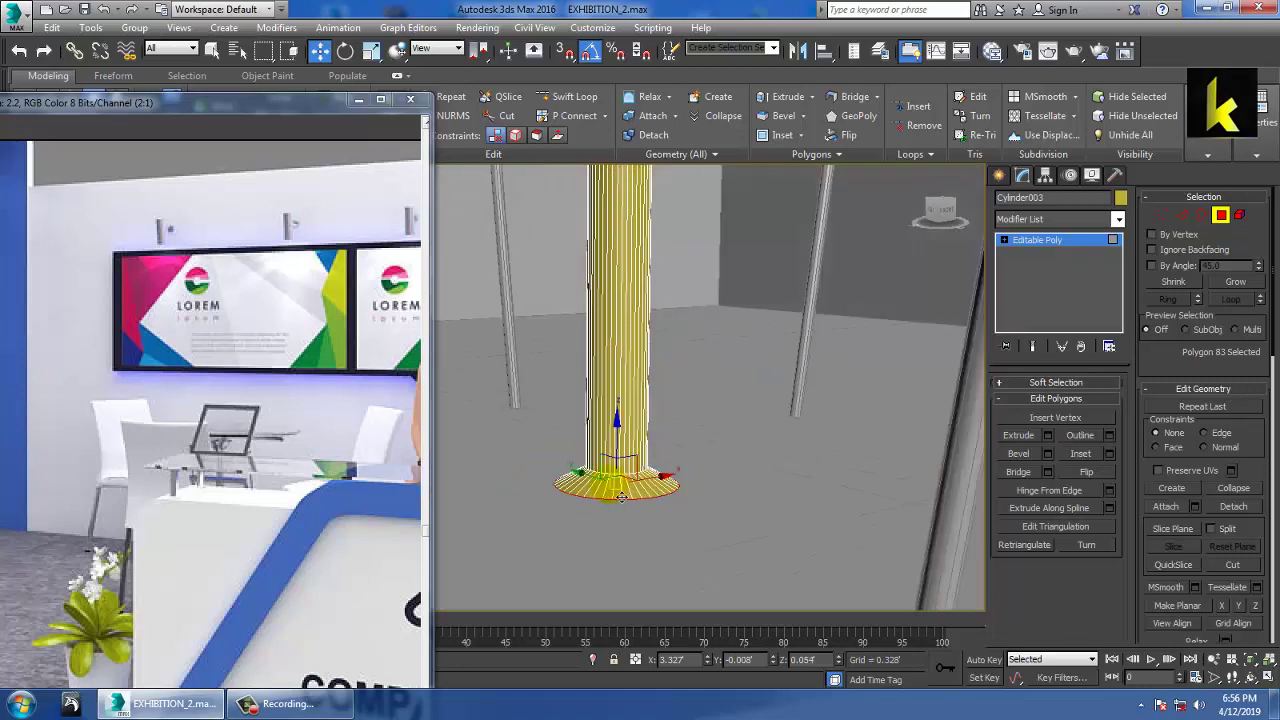
{"action": "left_click", "coordinate": [1035, 246]}
Step: Scale up the underside face of the table's foot uniformly to widen it into a broad round base
{"action": "middle_click_drag", "start_coordinate": [750, 400], "coordinate": [772, 512], "text": "alt"}
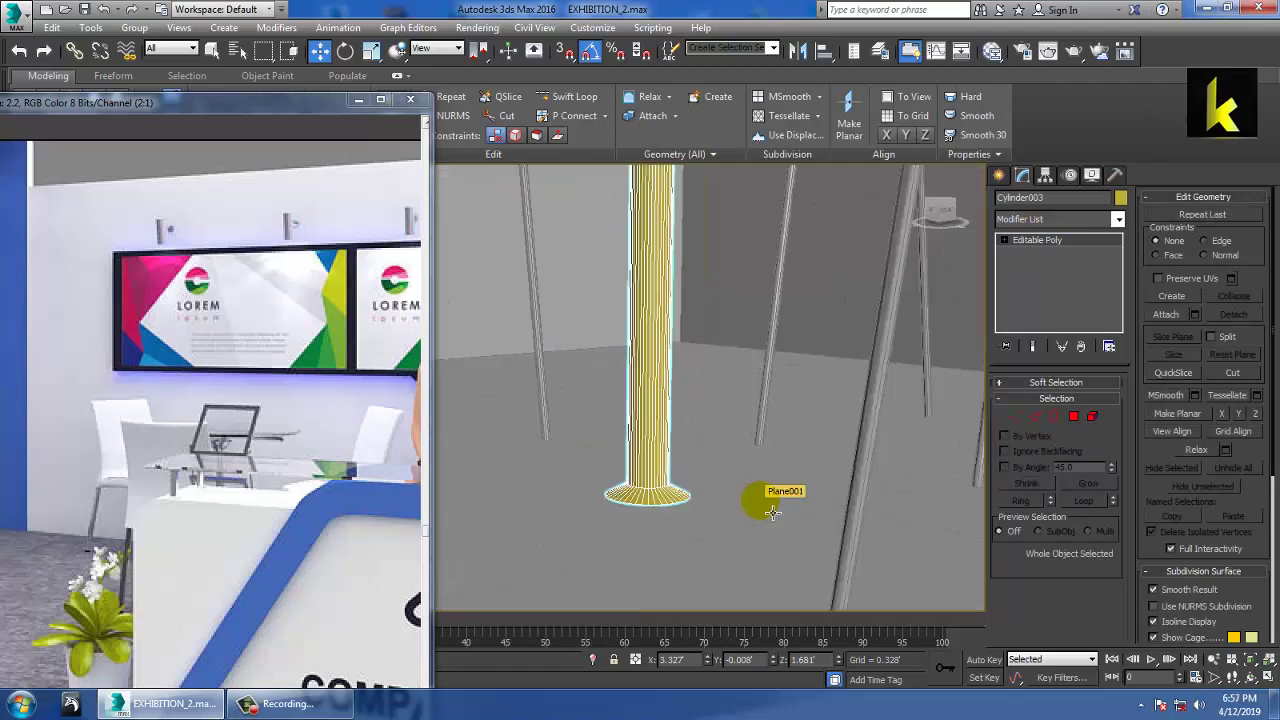
{"action": "key", "text": "r"}
{"action": "key", "text": "F3"}
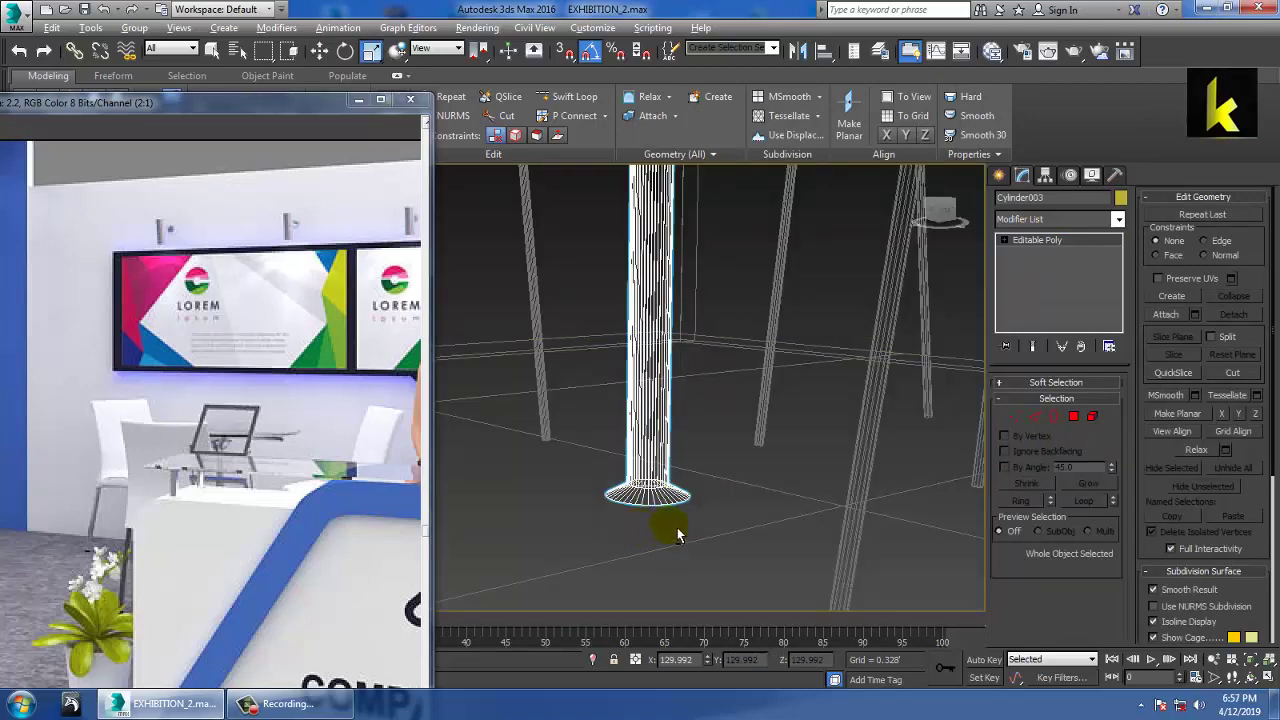
{"action": "middle_click_drag", "start_coordinate": [666, 529], "coordinate": [663, 466], "text": "alt"}
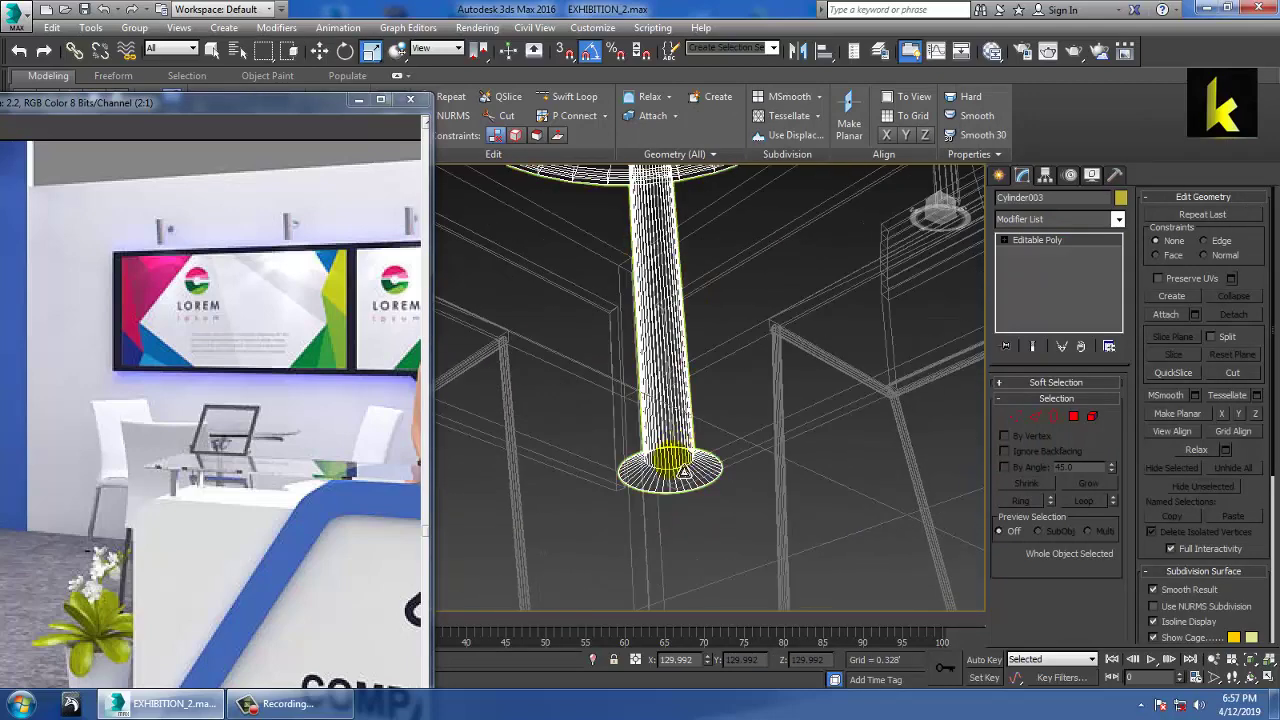
{"action": "left_click", "coordinate": [1073, 417]}
{"action": "left_click_drag", "start_coordinate": [649, 438], "coordinate": [624, 393]}
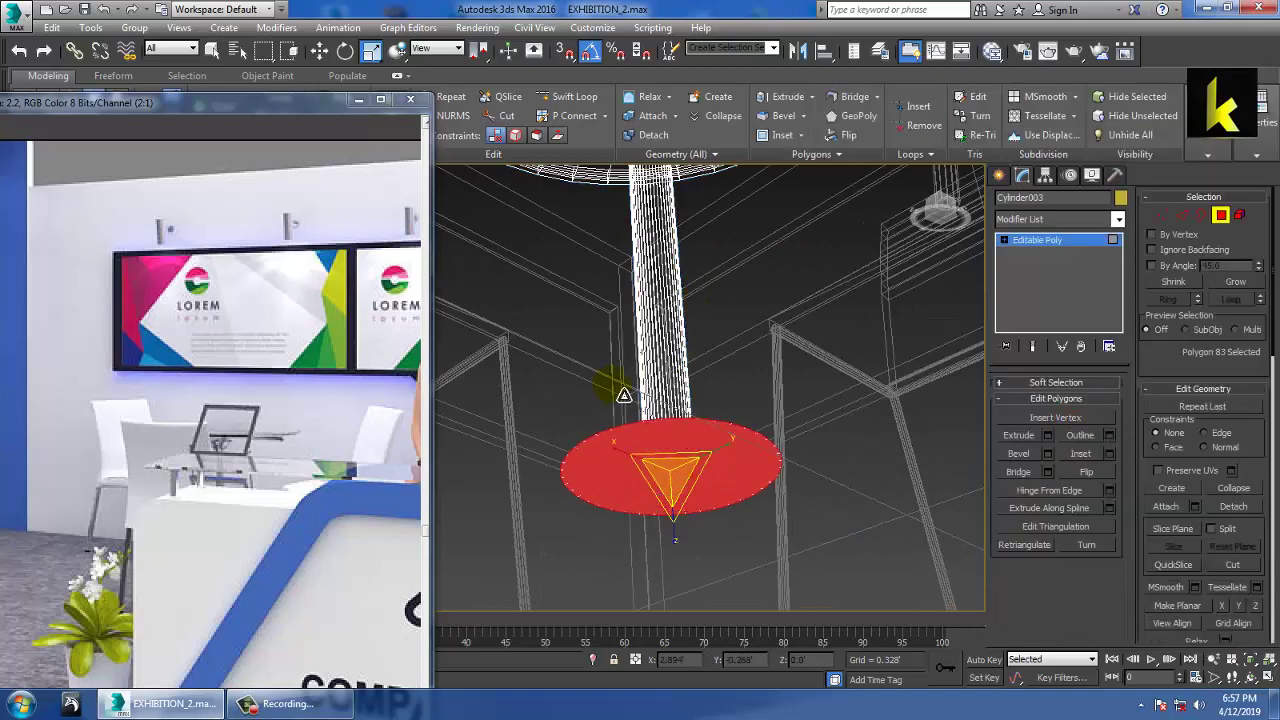
Step: Lower the base's underside face to floor level at about Z -0.001' and finish polygon editing
{"action": "key", "text": "F3"}
{"action": "middle_click_drag", "start_coordinate": [866, 424], "coordinate": [841, 500], "text": "alt"}
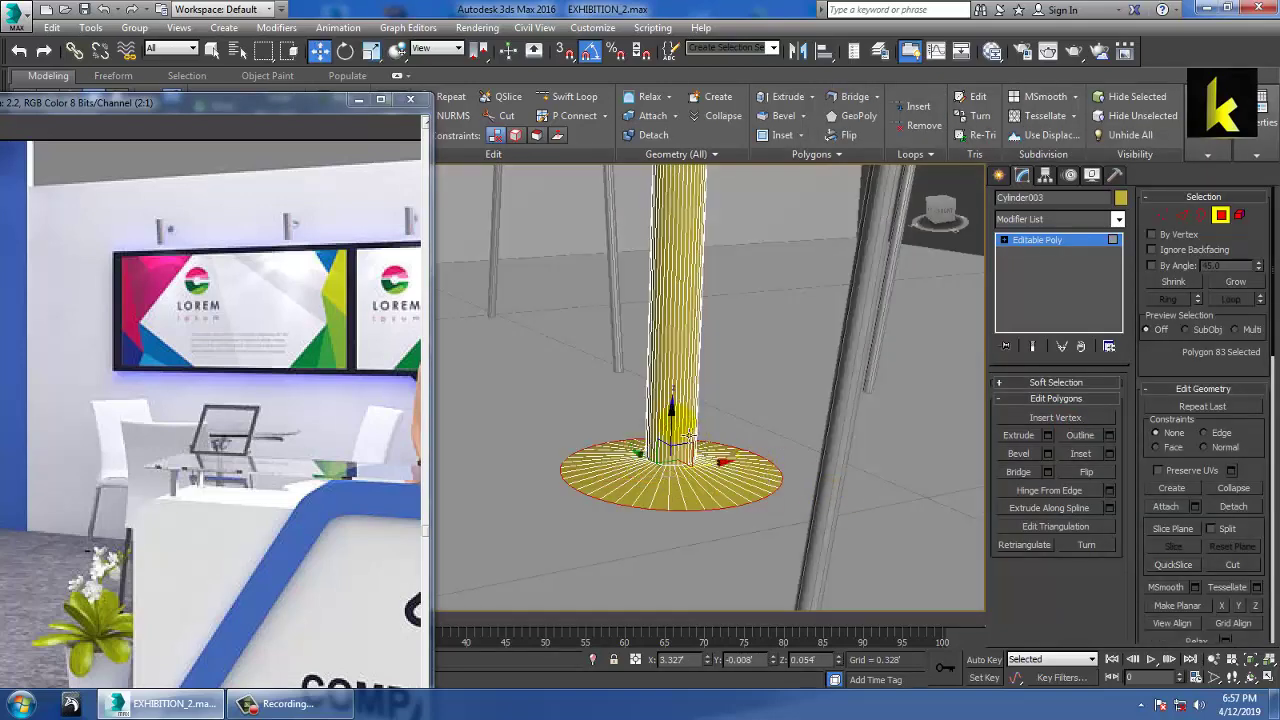
{"action": "left_click_drag", "start_coordinate": [680, 433], "coordinate": [702, 452]}
{"action": "scroll", "coordinate": [745, 470], "scroll_direction": "down", "scroll_amount": 10}
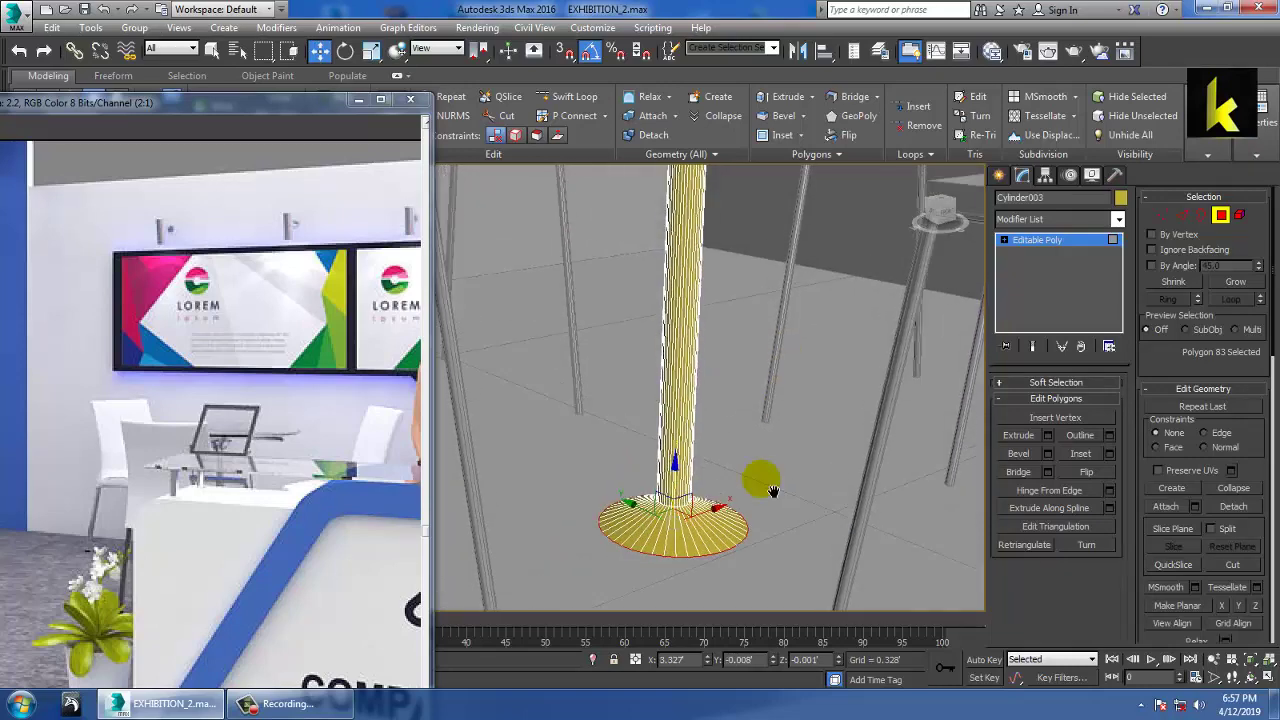
{"action": "middle_click_drag", "start_coordinate": [752, 497], "coordinate": [787, 507], "text": "alt"}
{"action": "left_click", "coordinate": [1044, 242]}
Step: Change the table's object color to light grey to match the rest of the stand, and deselect it
{"action": "middle_click_drag", "start_coordinate": [826, 418], "coordinate": [800, 445], "text": "alt"}
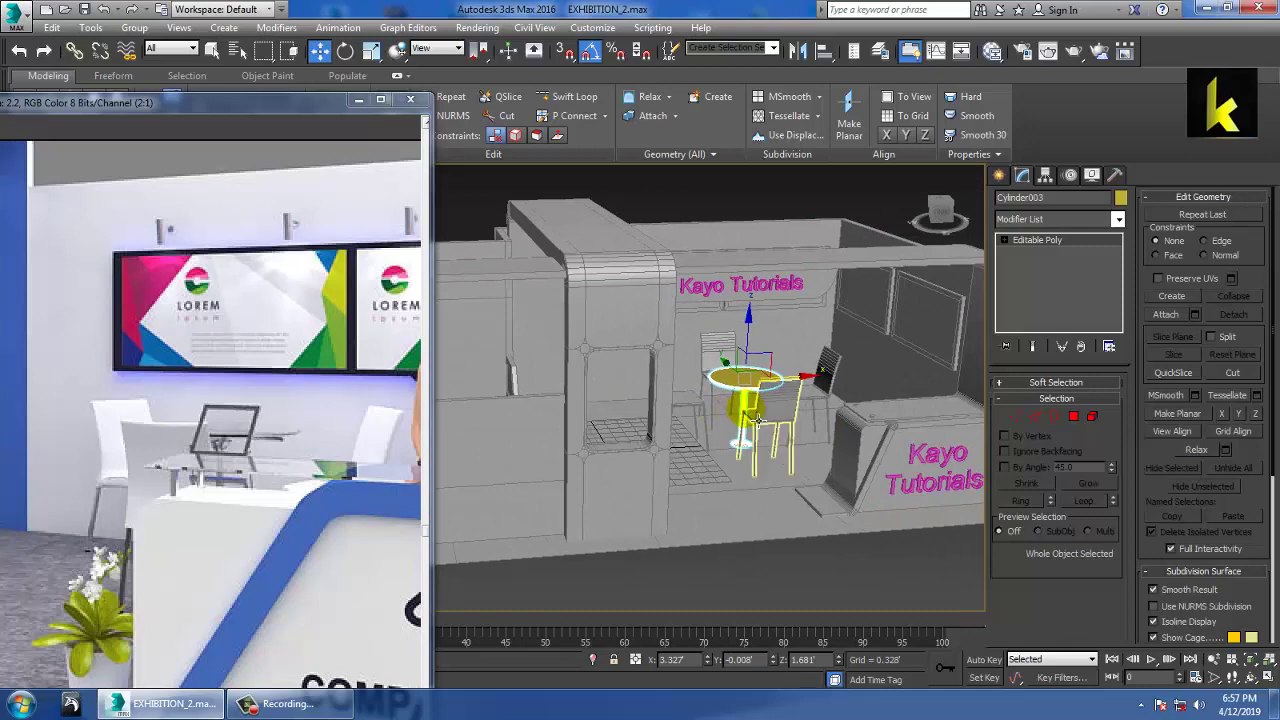
{"action": "left_click", "coordinate": [1121, 197]}
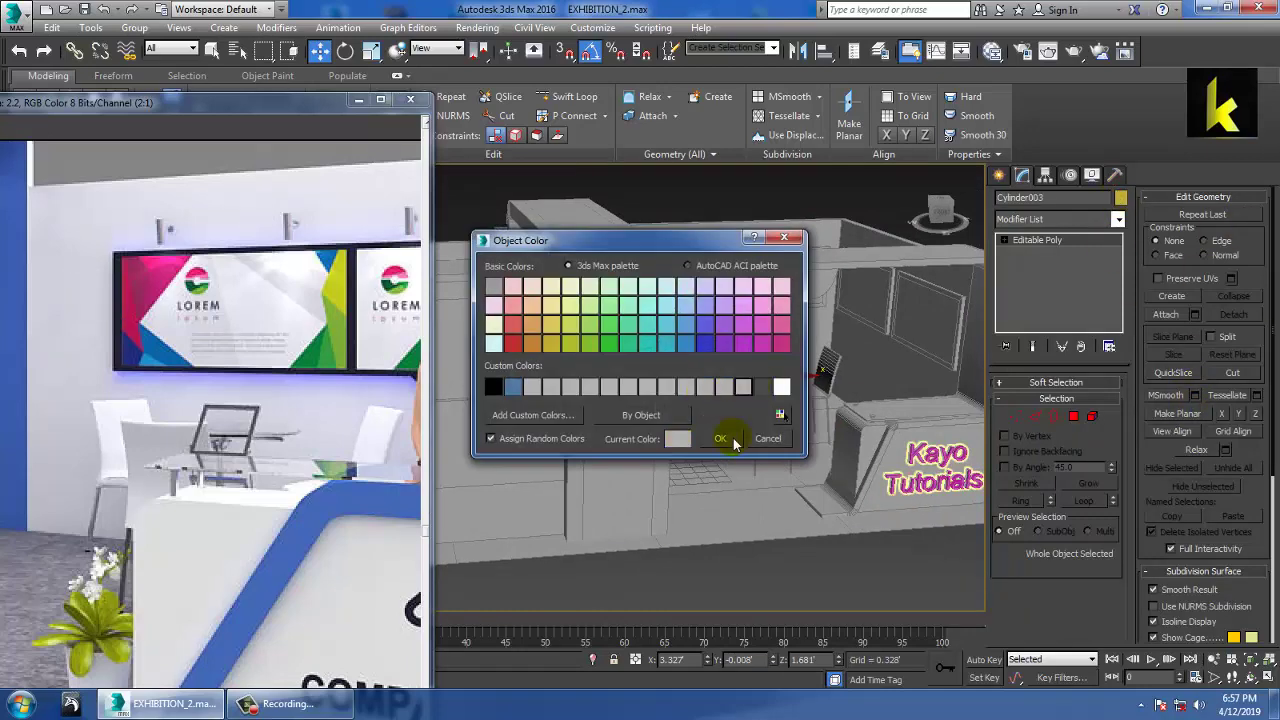
{"action": "left_click", "coordinate": [734, 442]}
{"action": "left_click", "coordinate": [716, 209]}
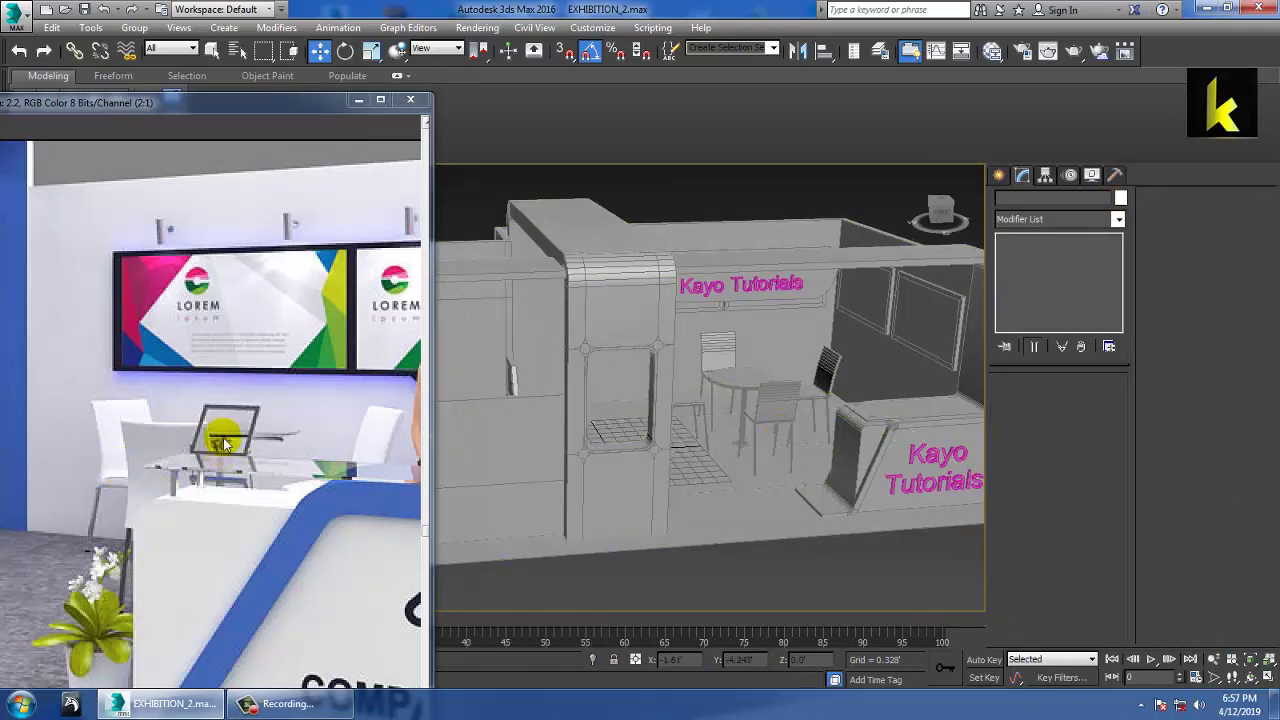
Step: Draw a six-segment zigzag line with a nearly flat base segment in the Front view, on the free floor beside the chairs
{"action": "left_click_drag", "start_coordinate": [251, 109], "coordinate": [311, 60]}
{"action": "key", "text": "alt+w"}
{"action": "scroll", "coordinate": [757, 286], "scroll_direction": "up", "scroll_amount": 2}
{"action": "key", "text": "alt+w"}
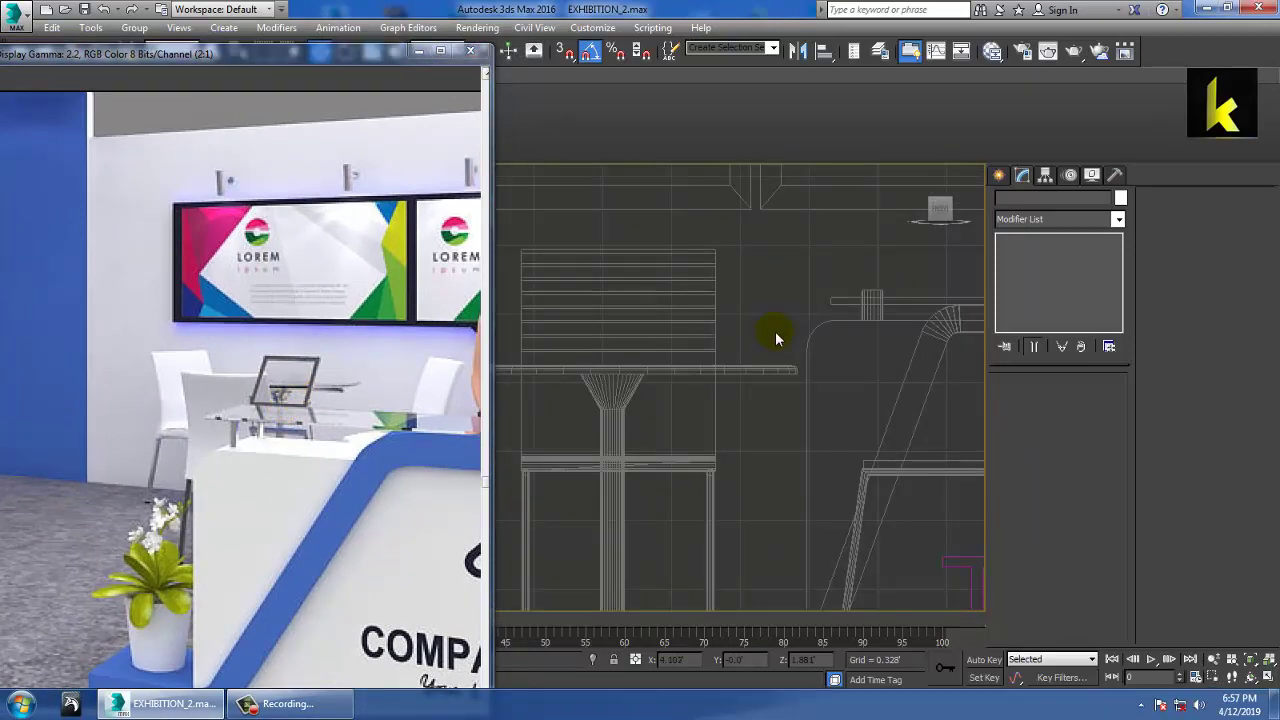
{"action": "scroll", "coordinate": [672, 321], "scroll_direction": "up", "scroll_amount": 2}
{"action": "scroll", "coordinate": [672, 328], "scroll_direction": "down", "scroll_amount": 4}
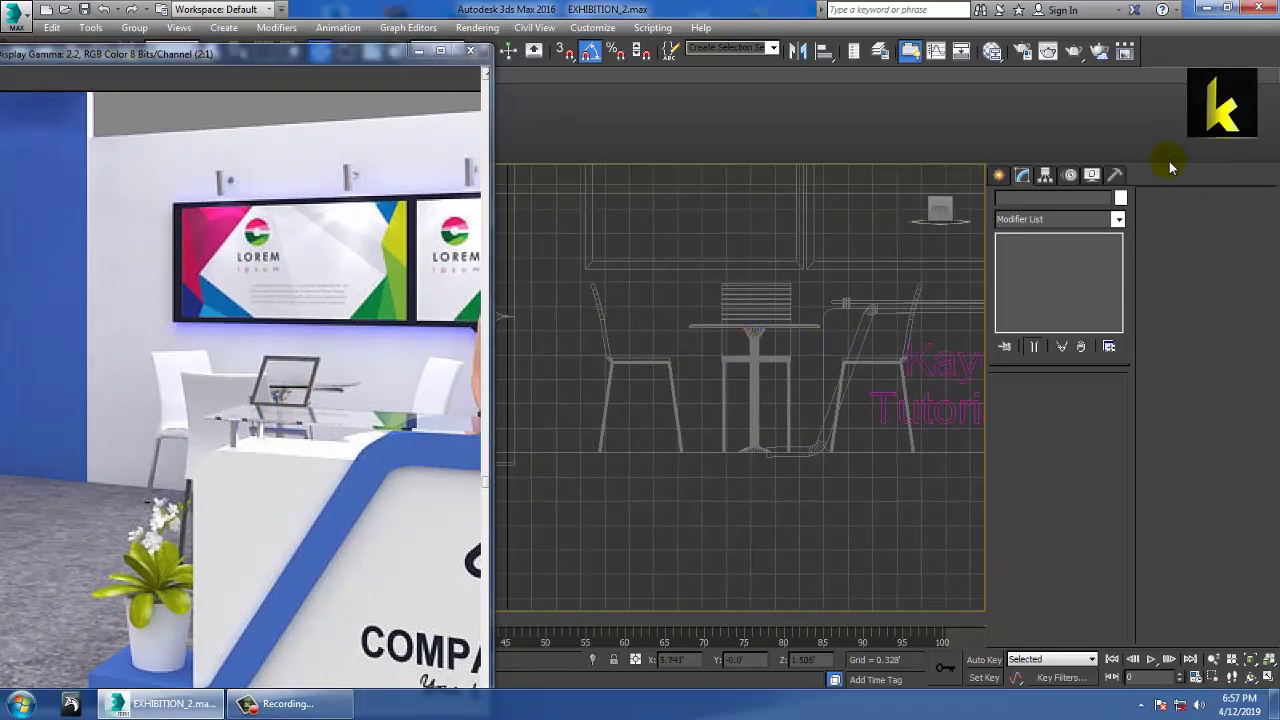
{"action": "left_click", "coordinate": [1001, 176]}
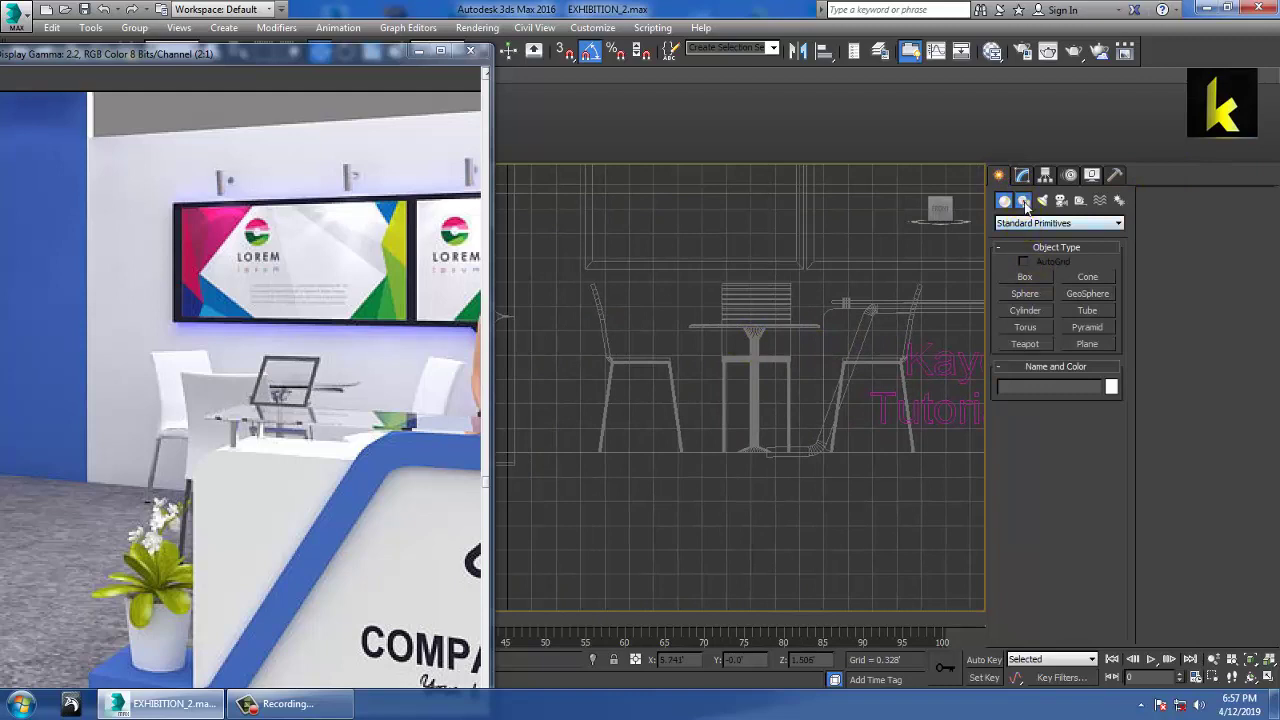
{"action": "left_click", "coordinate": [1026, 203]}
{"action": "left_click", "coordinate": [1025, 290]}
{"action": "middle_click_drag", "start_coordinate": [682, 341], "coordinate": [872, 341]}
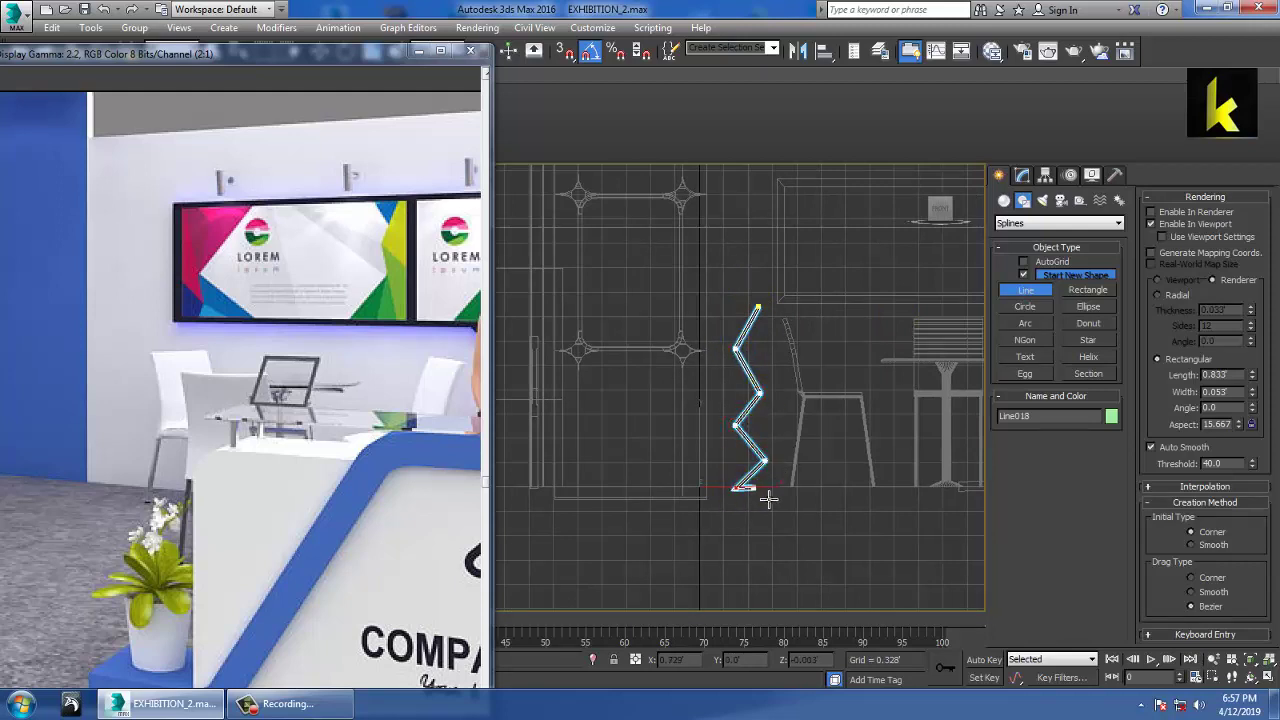
{"action": "right_click", "coordinate": [785, 495]}
{"action": "right_click", "coordinate": [793, 503]}
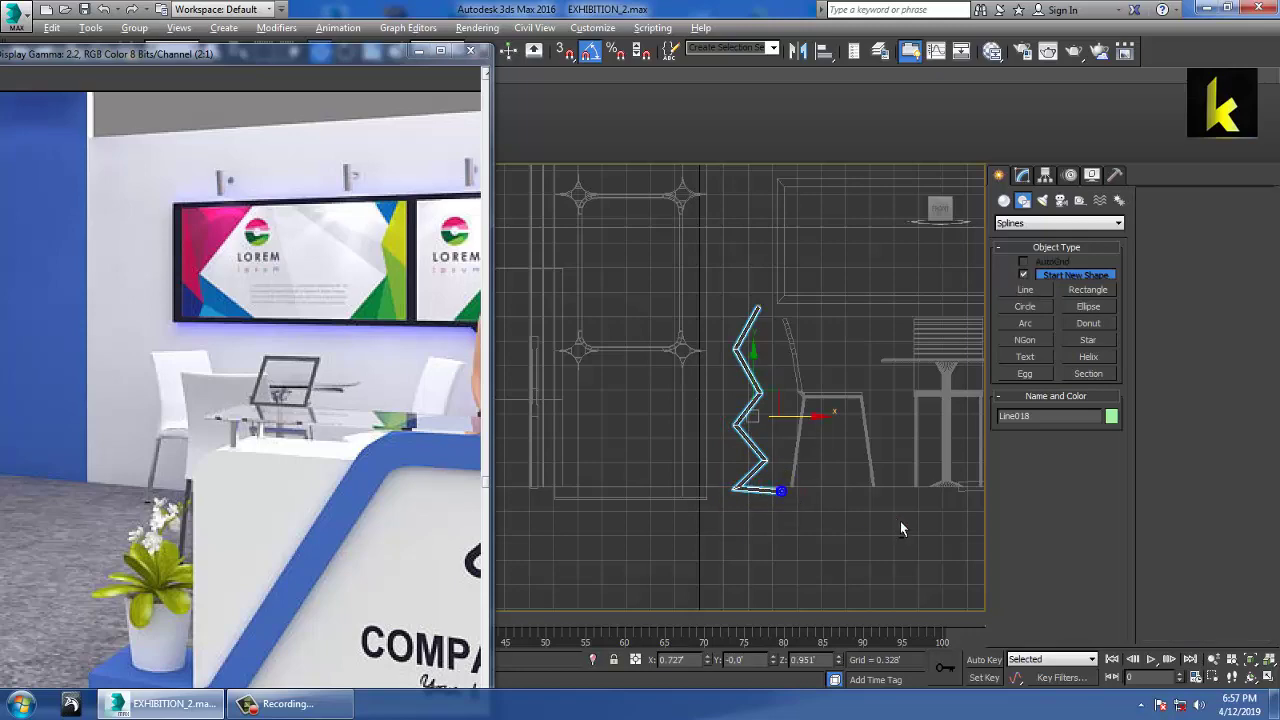
Step: Raise the zigzag line slightly along Z to about 0.997' so its base sits on the floor
{"action": "key", "text": "alt+w"}
{"action": "middle_click", "coordinate": [891, 520]}
{"action": "key", "text": "alt+w"}
{"action": "middle_click_drag", "start_coordinate": [778, 458], "coordinate": [636, 427], "text": "alt"}
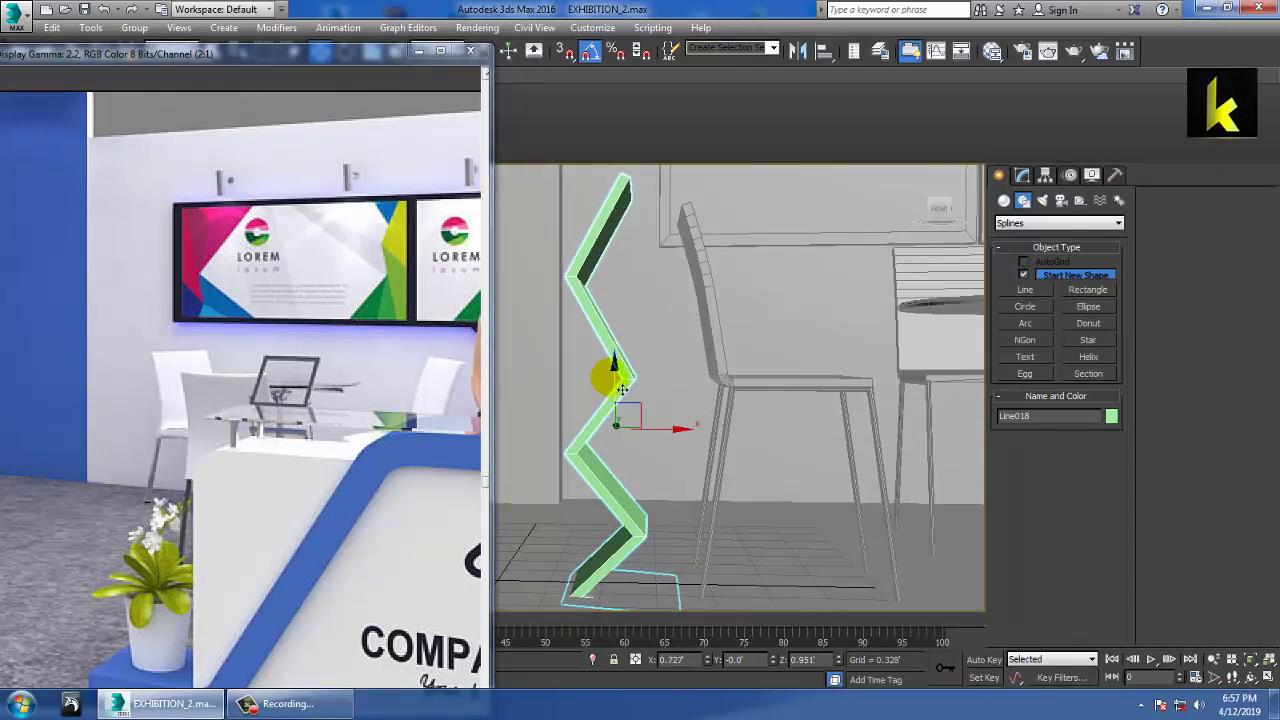
{"action": "left_click_drag", "start_coordinate": [618, 386], "coordinate": [653, 381]}
Step: Move the end vertex of the zigzag's base segment up by about 0.046' to level the base
{"action": "key", "text": "alt+w"}
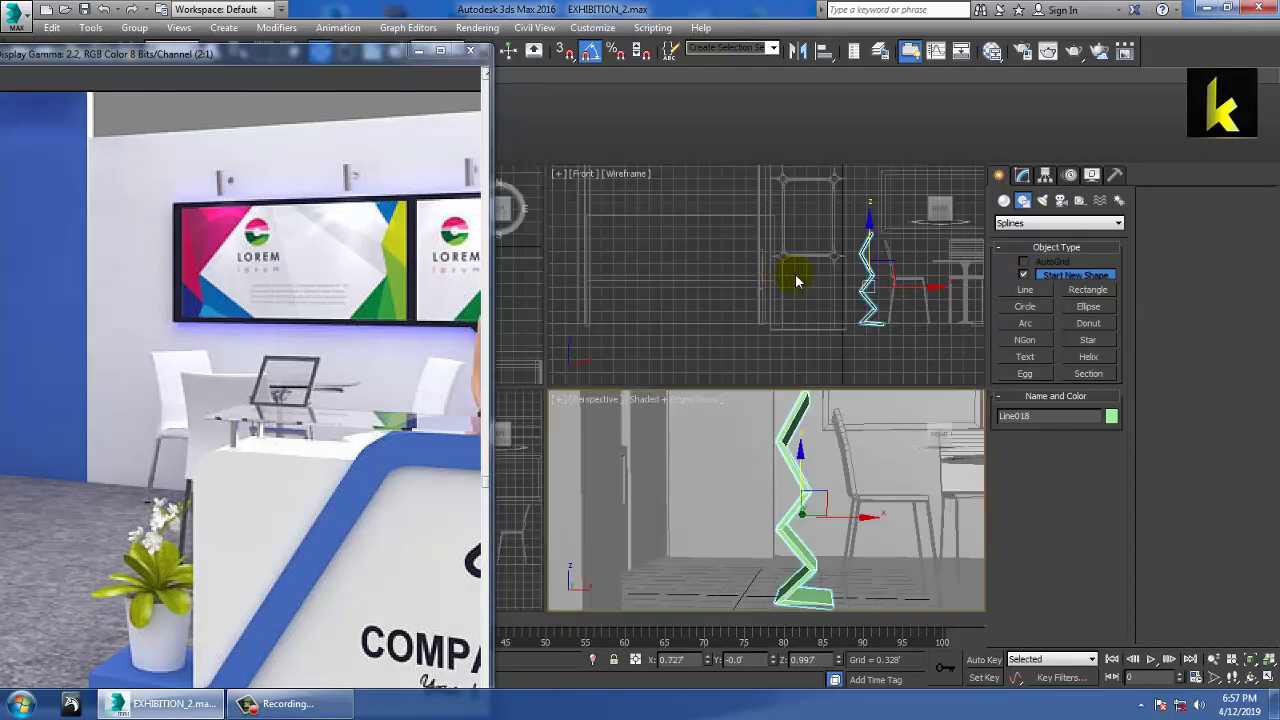
{"action": "middle_click", "coordinate": [797, 281]}
{"action": "key", "text": "alt+w"}
{"action": "middle_click_drag", "start_coordinate": [791, 388], "coordinate": [820, 347]}
{"action": "scroll", "coordinate": [763, 453], "scroll_direction": "up", "scroll_amount": 4}
{"action": "key", "text": "1"}
{"action": "scroll", "coordinate": [750, 480], "scroll_direction": "up", "scroll_amount": 4}
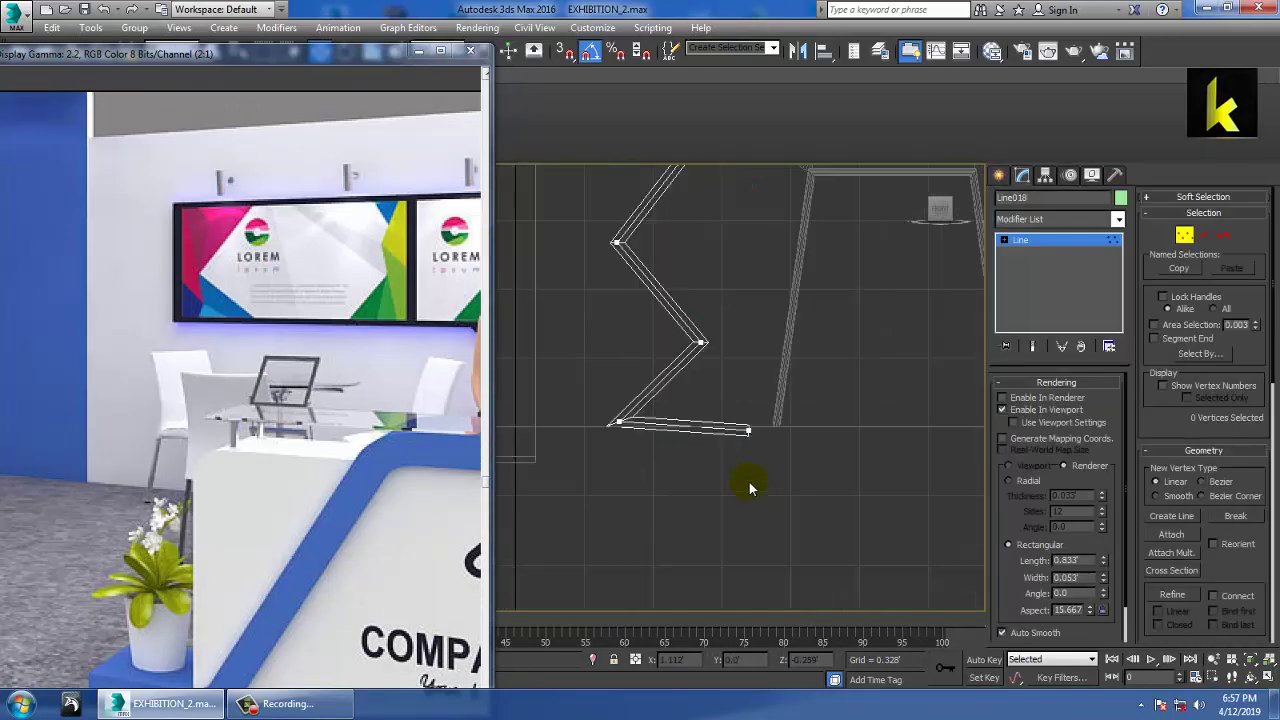
{"action": "mouse_move", "coordinate": [690, 482]}
{"action": "left_mouse_down"}
{"action": "mouse_move", "coordinate": [819, 372]}
{"action": "mouse_move", "coordinate": [751, 352]}
{"action": "left_mouse_up"}
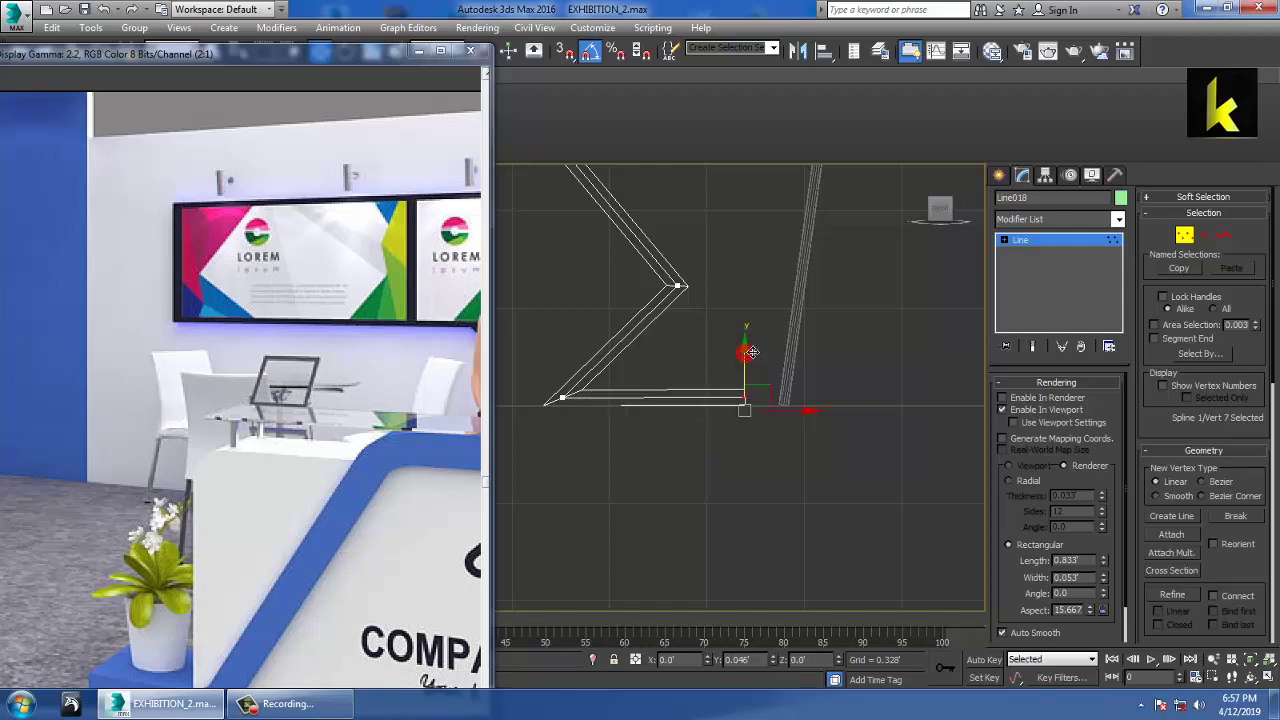
Step: Set the zigzag line's rectangular rendering profile to a length of 0.774' and a width of 0.041'
{"action": "mouse_move", "coordinate": [748, 338]}
{"action": "middle_mouse_down"}
{"action": "mouse_move", "coordinate": [806, 384]}
{"action": "mouse_move", "coordinate": [794, 417]}
{"action": "middle_mouse_up"}
{"action": "scroll", "coordinate": [805, 384], "scroll_direction": "down", "scroll_amount": 2}
{"action": "key", "text": "alt+w"}
{"action": "middle_click_drag", "start_coordinate": [803, 513], "coordinate": [776, 509]}
{"action": "key", "text": "alt+w"}
{"action": "middle_click_drag", "start_coordinate": [719, 385], "coordinate": [887, 405], "text": "alt"}
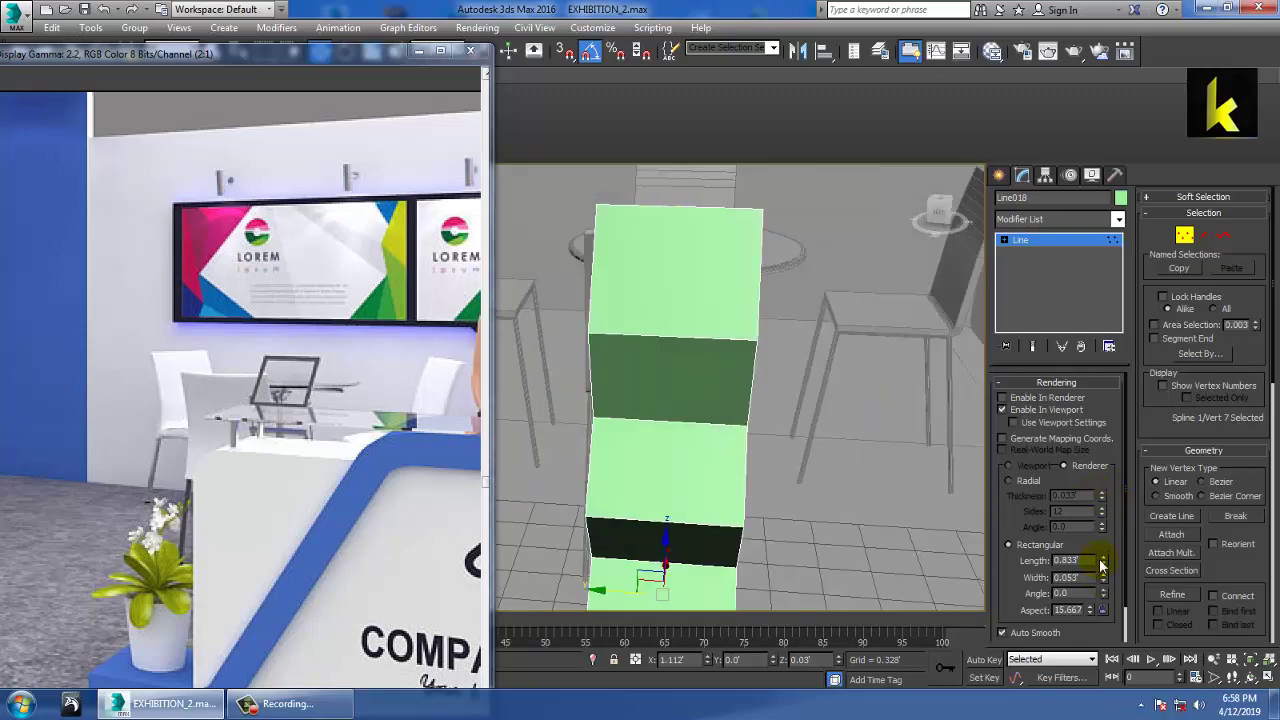
{"action": "left_click_drag", "start_coordinate": [1100, 565], "coordinate": [1104, 572]}
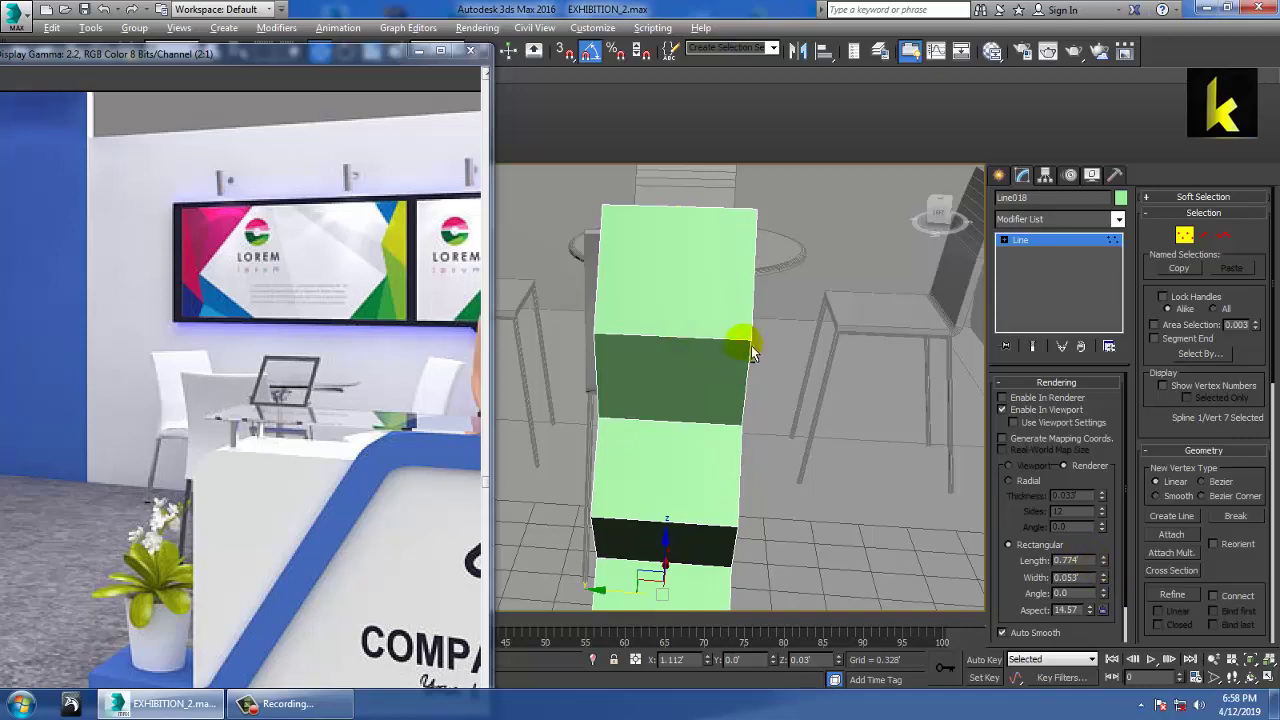
{"action": "middle_click_drag", "start_coordinate": [752, 352], "coordinate": [670, 316], "text": "alt"}
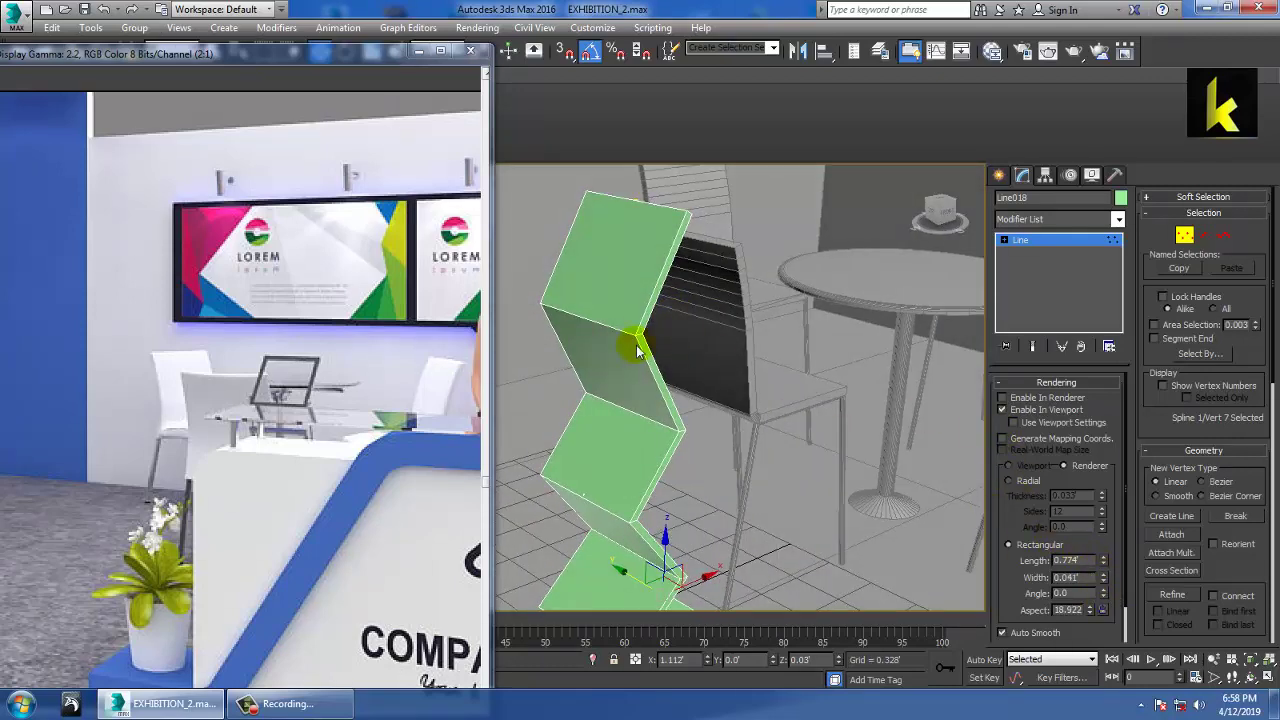
Step: Convert the zigzag line to an editable poly and enter its polygon level
{"action": "right_click", "coordinate": [621, 246]}
{"action": "mouse_move", "coordinate": [712, 407]}
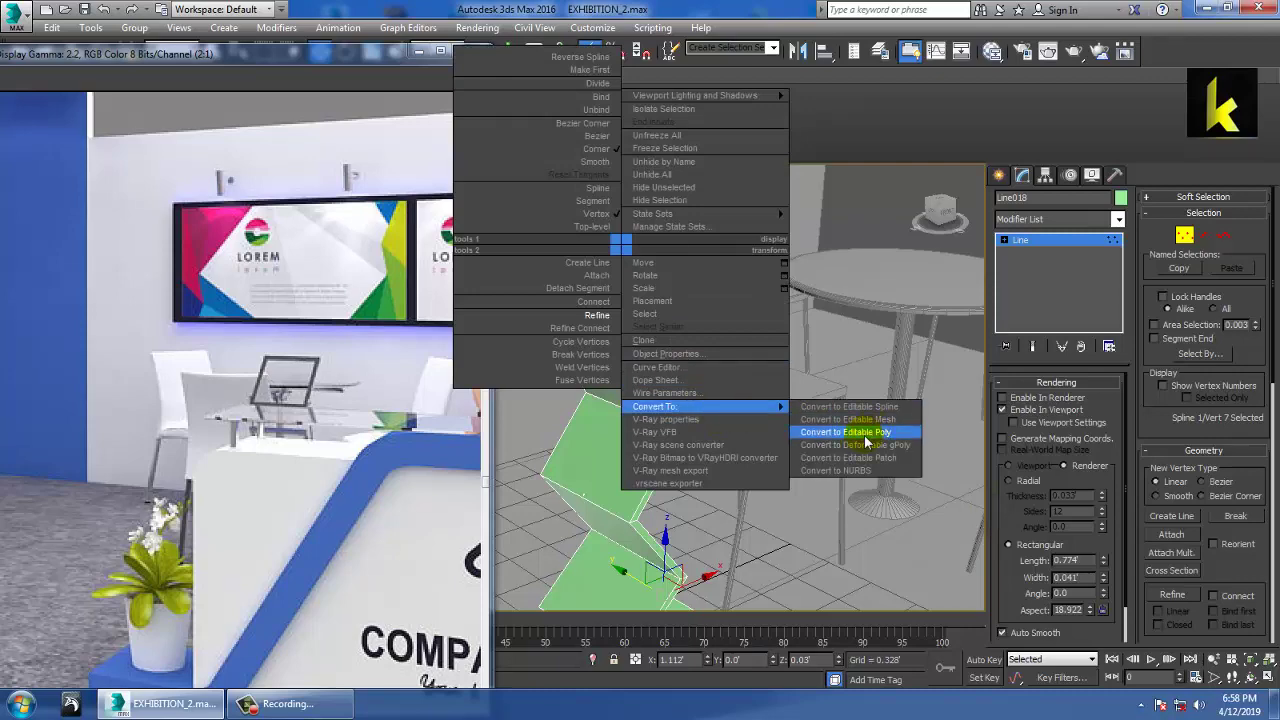
{"action": "left_click", "coordinate": [862, 432]}
{"action": "left_click", "coordinate": [1073, 416]}
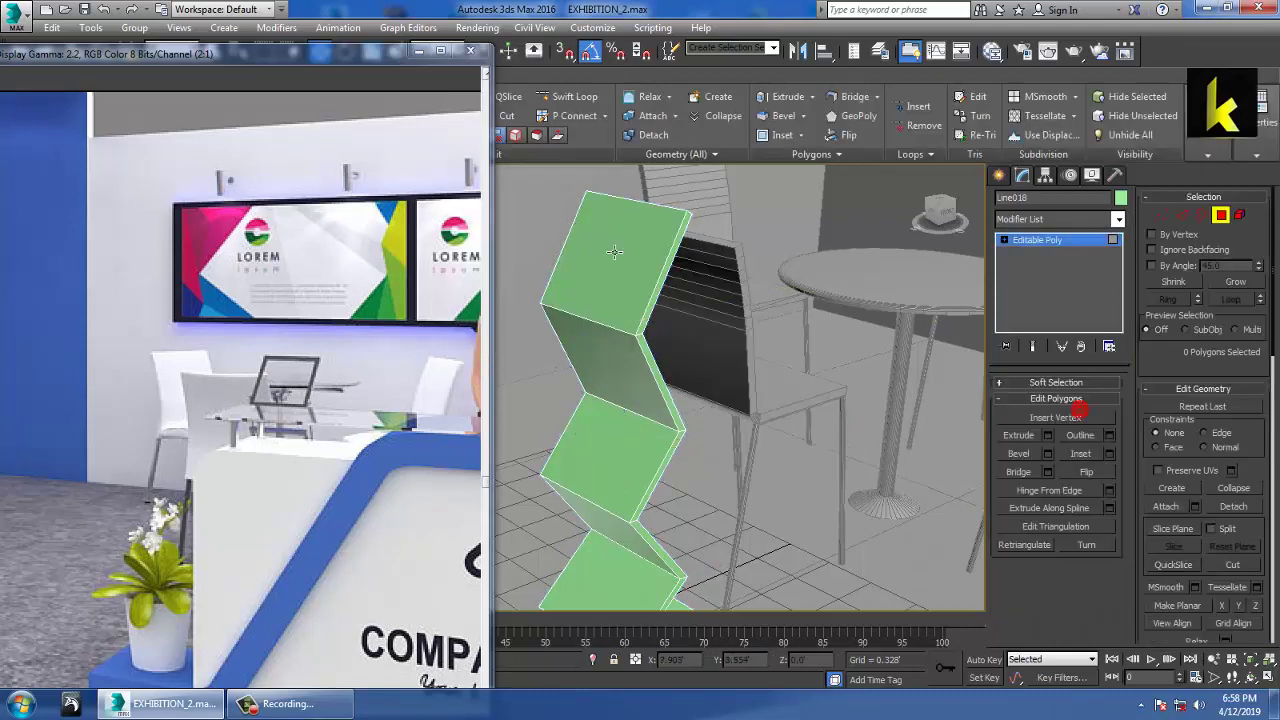
Step: Select the ten large faces on both sides of the zigzag stand's slanted panels, leaving out the base
{"action": "left_click", "coordinate": [615, 255]}
{"action": "middle_click_drag", "start_coordinate": [615, 255], "coordinate": [578, 345], "text": "alt"}
{"action": "left_click", "coordinate": [578, 345], "text": "ctrl"}
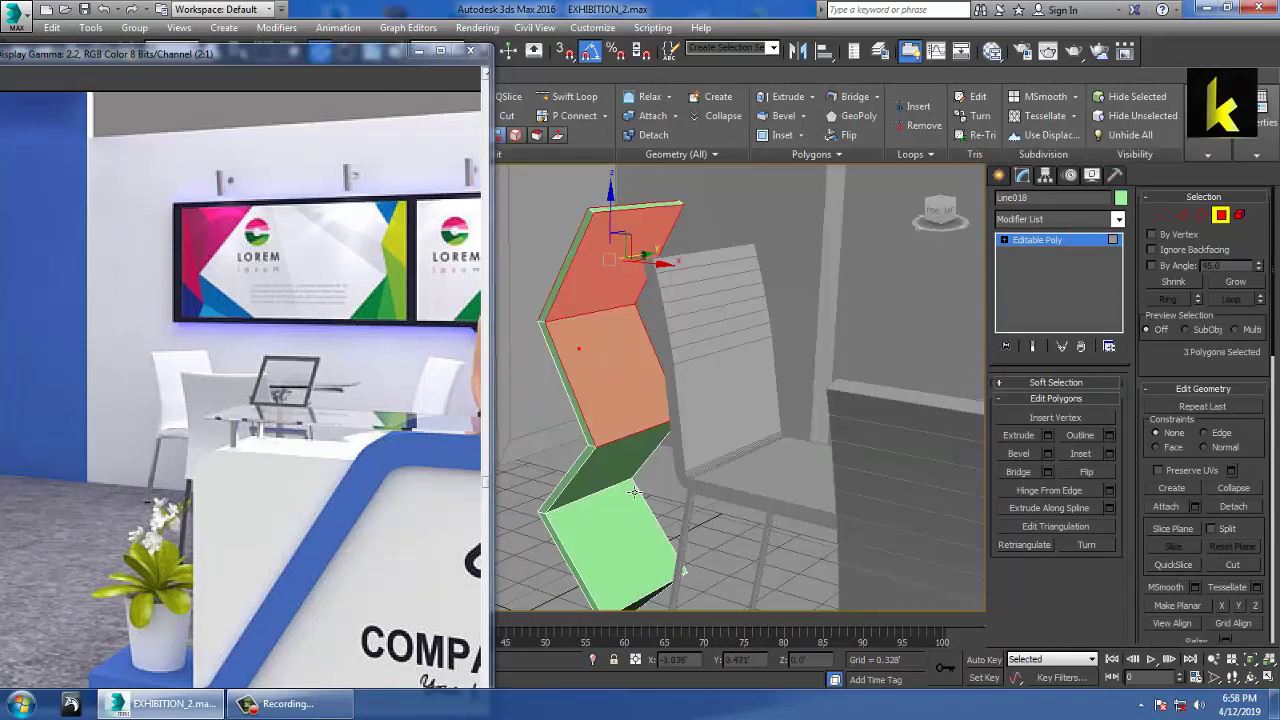
{"action": "left_click", "coordinate": [607, 485], "text": "ctrl"}
{"action": "left_click", "coordinate": [626, 537], "text": "ctrl"}
{"action": "middle_click_drag", "start_coordinate": [670, 330], "coordinate": [668, 362], "text": "alt"}
{"action": "left_click", "coordinate": [560, 350], "text": "ctrl"}
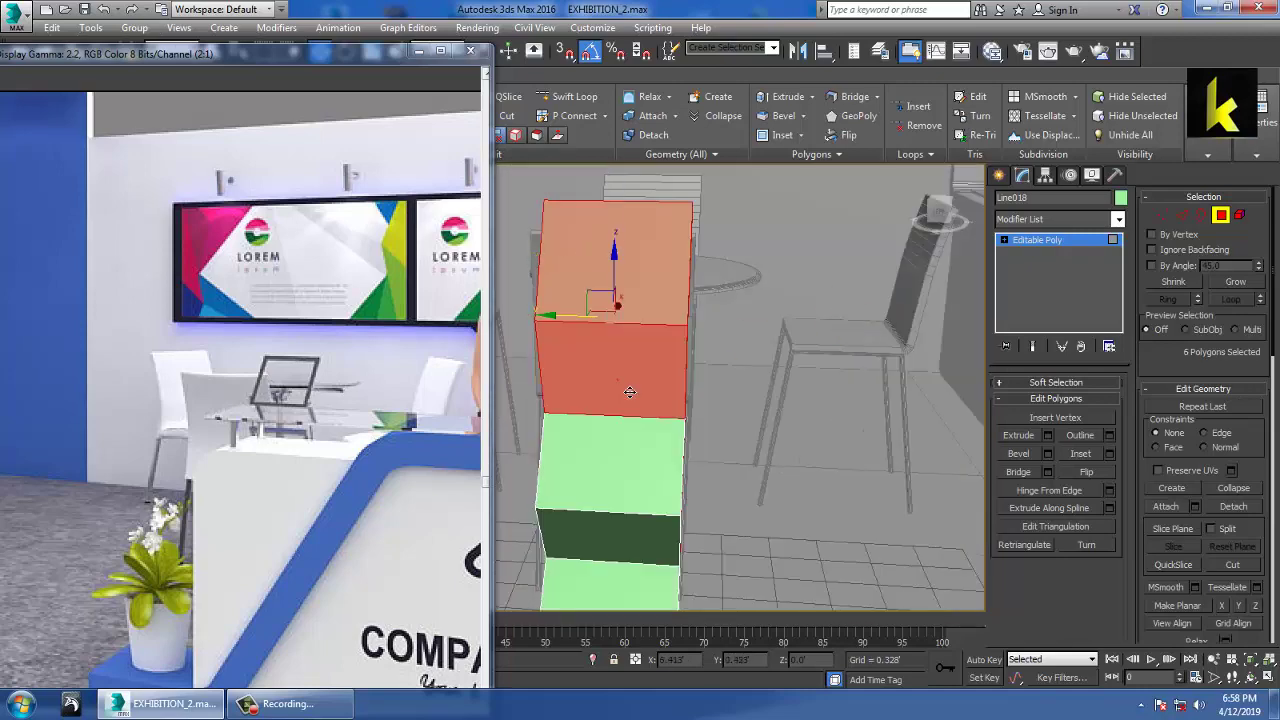
{"action": "left_click", "coordinate": [600, 465], "text": "ctrl"}
{"action": "left_click", "coordinate": [620, 540], "text": "ctrl"}
{"action": "left_click", "coordinate": [615, 580], "text": "ctrl"}
{"action": "middle_click_drag", "start_coordinate": [615, 580], "coordinate": [722, 320], "text": "alt"}
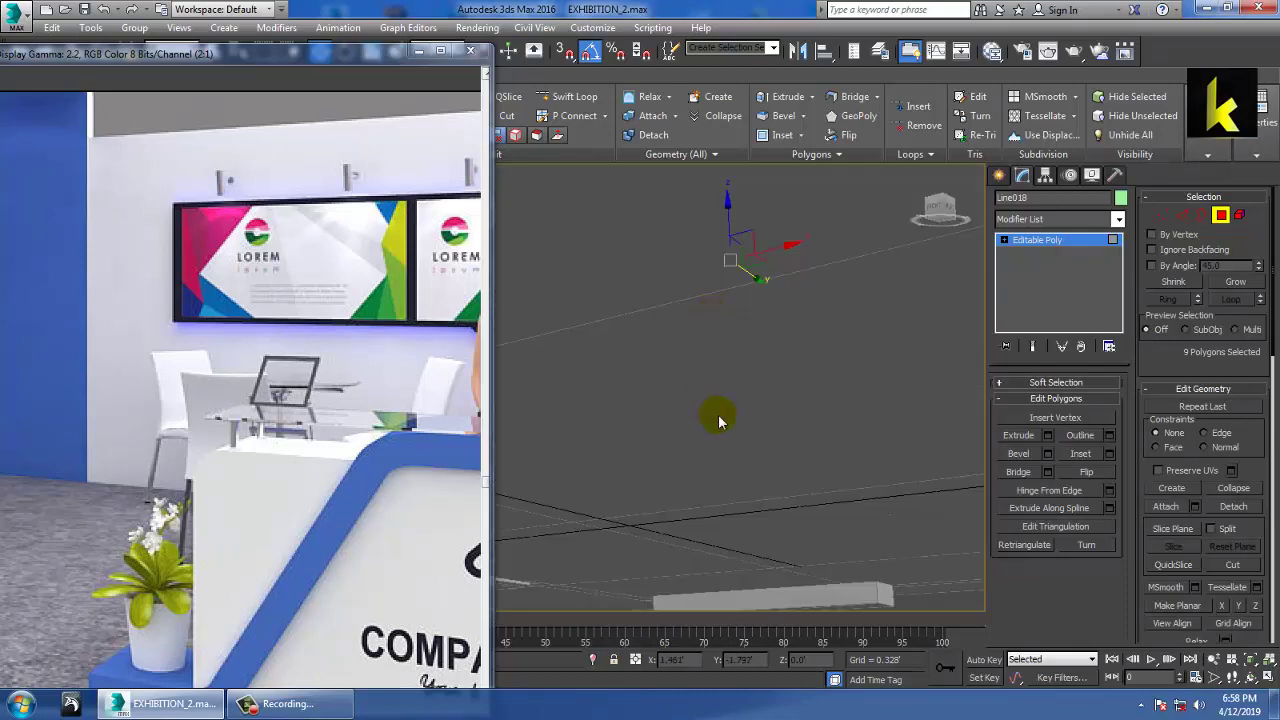
{"action": "middle_click_drag", "start_coordinate": [720, 422], "coordinate": [808, 455], "text": "alt"}
{"action": "left_click", "coordinate": [752, 458], "text": "ctrl"}
Step: Inset each selected panel face of the zigzag stand individually by 0.063', and leave polygon level
{"action": "left_click", "coordinate": [1109, 454]}
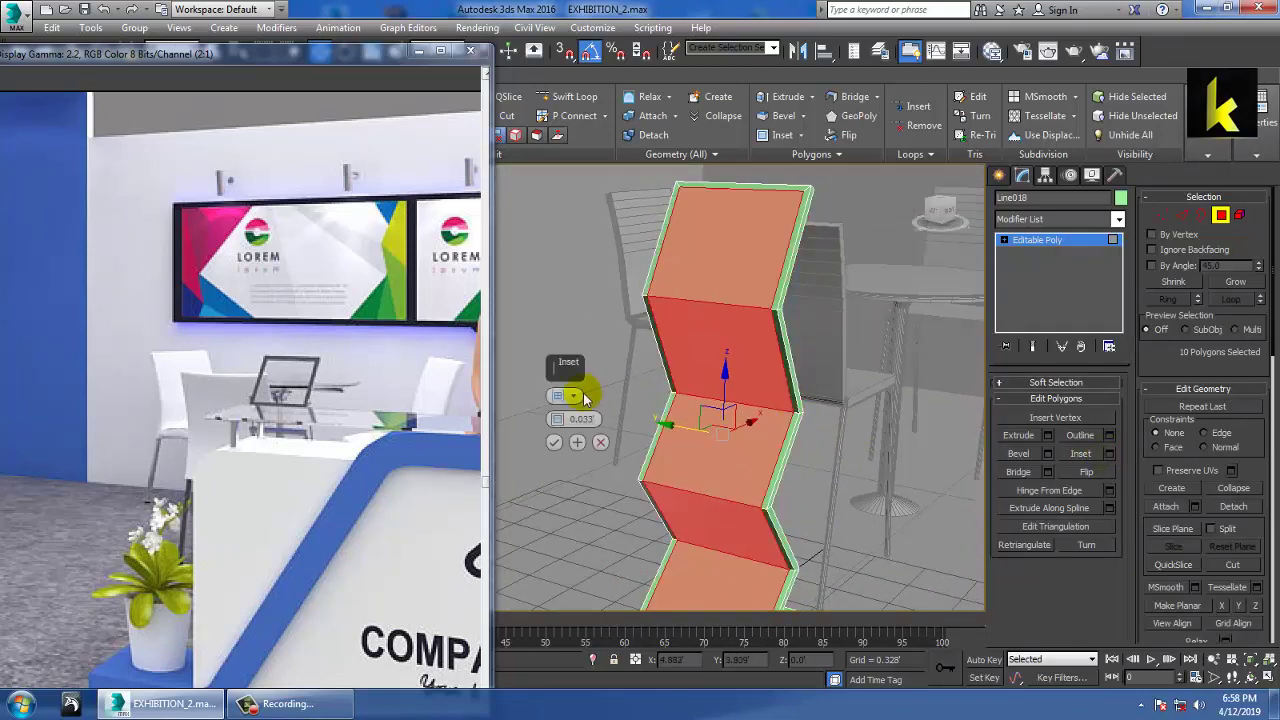
{"action": "left_click", "coordinate": [575, 397]}
{"action": "left_click", "coordinate": [612, 429]}
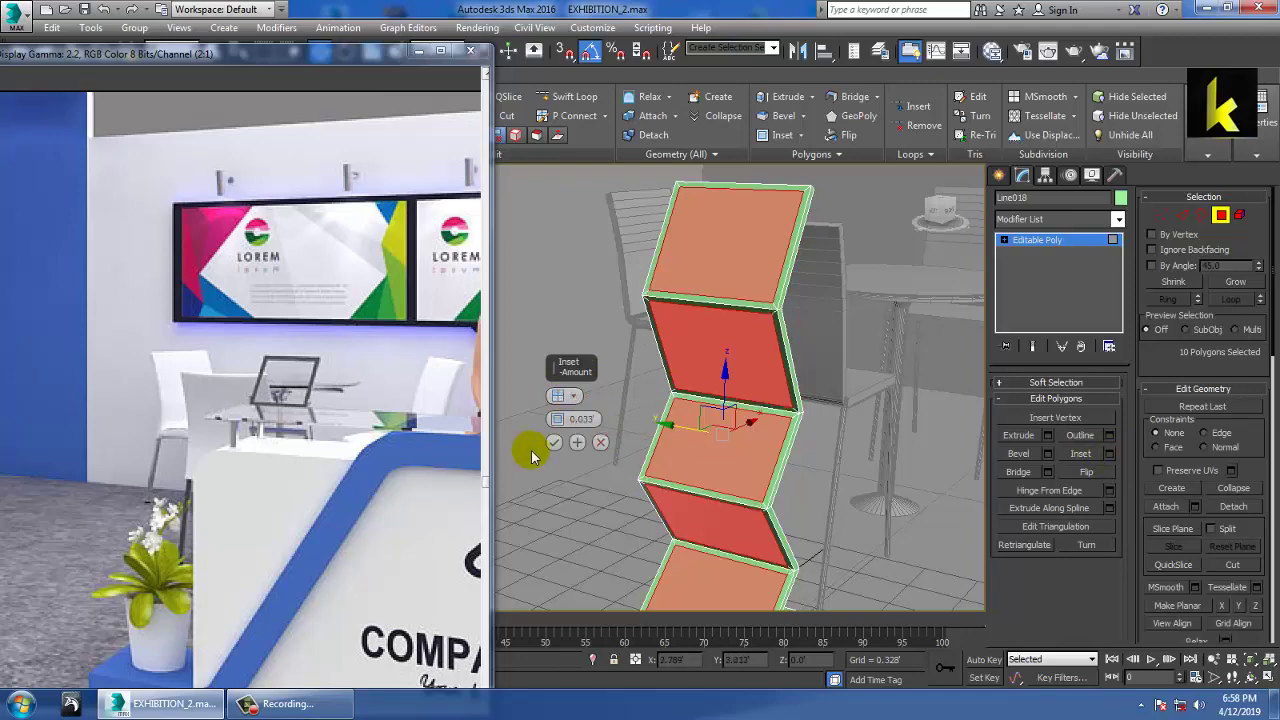
{"action": "left_click_drag", "start_coordinate": [553, 419], "coordinate": [555, 418]}
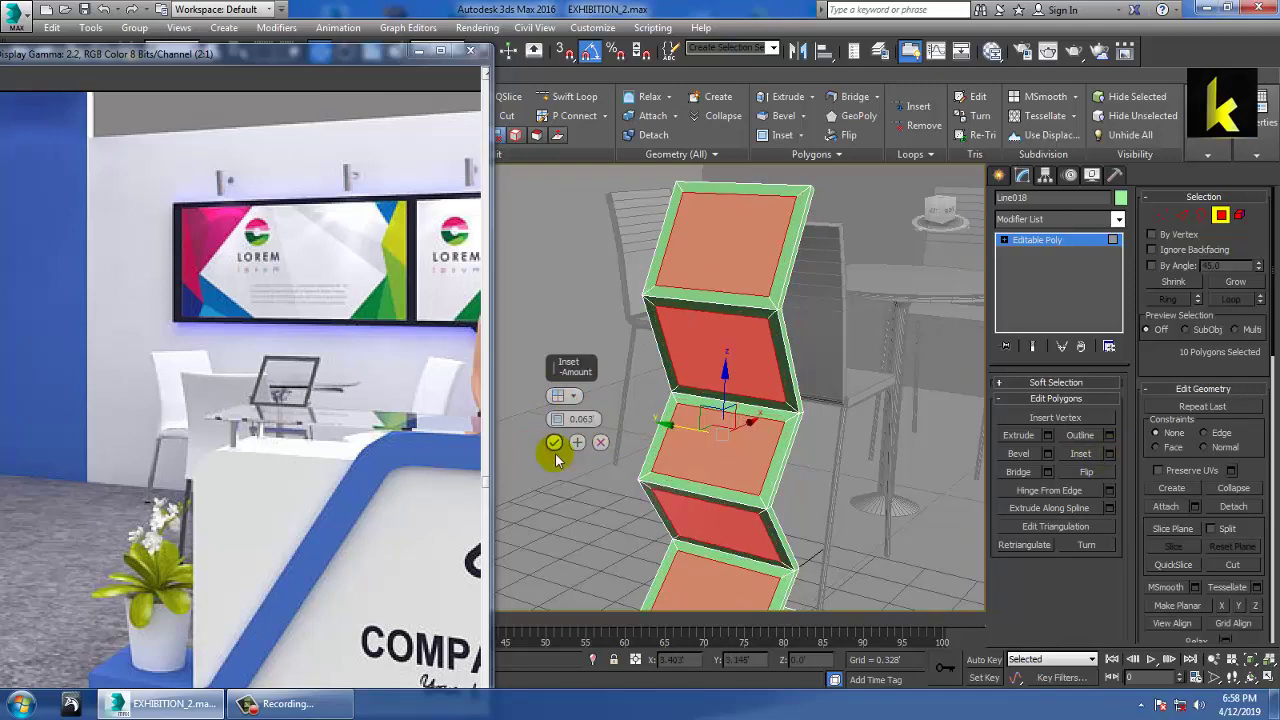
{"action": "left_click", "coordinate": [553, 445]}
{"action": "scroll", "coordinate": [871, 360], "scroll_direction": "down", "scroll_amount": 5}
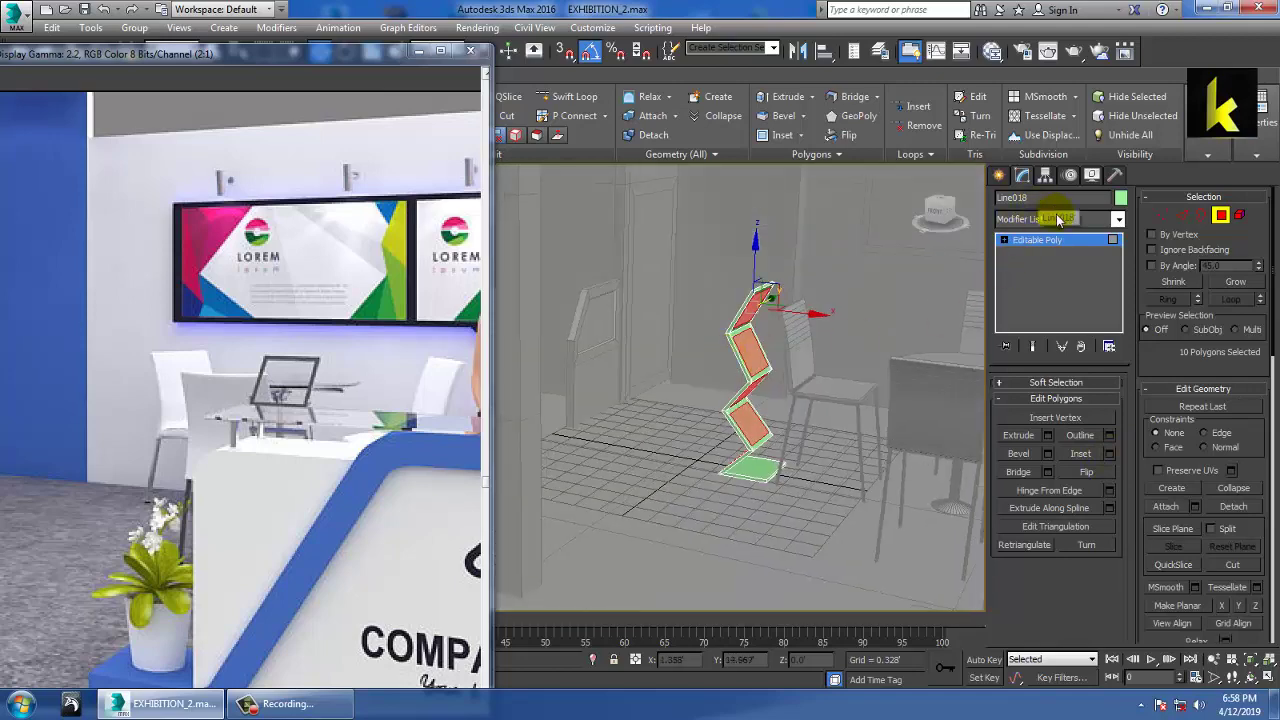
{"action": "left_click", "coordinate": [1049, 243]}
Step: Move the zigzag stand along X to about 2.176' and rotate it 90° about Z so it faces the stand's front
{"action": "middle_click_drag", "start_coordinate": [800, 300], "coordinate": [763, 329], "text": "alt"}
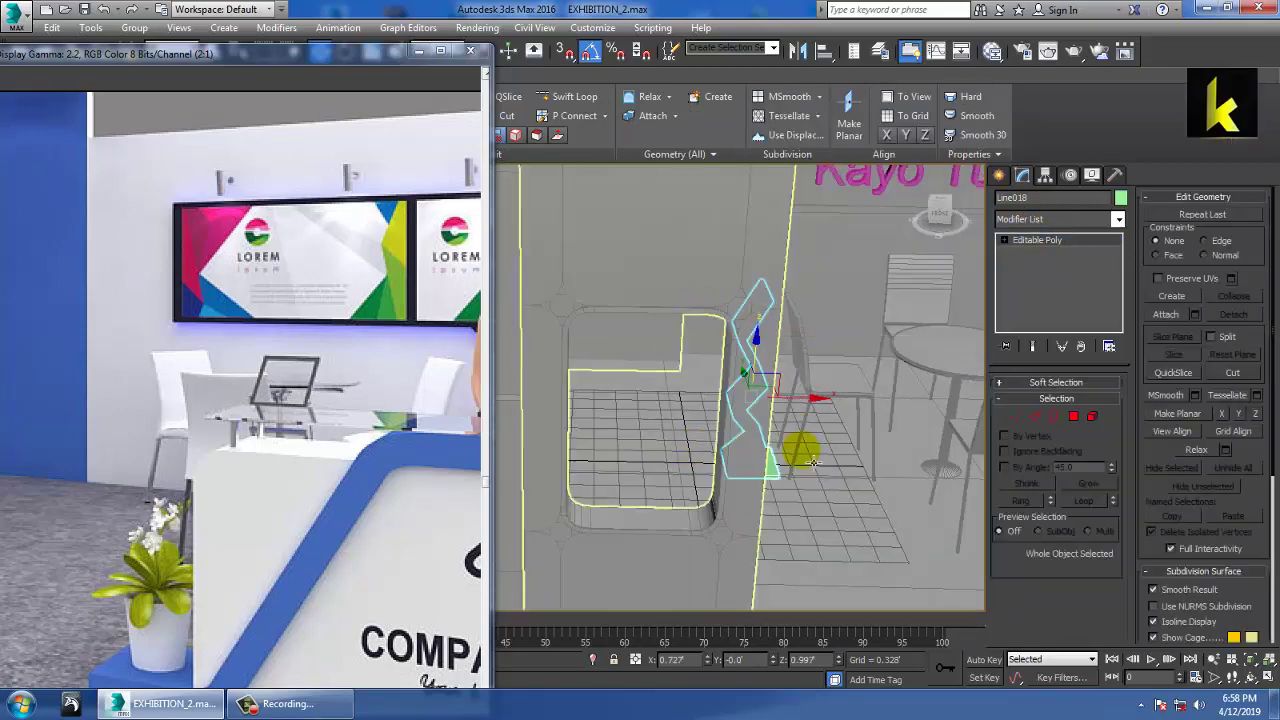
{"action": "middle_click_drag", "start_coordinate": [813, 461], "coordinate": [648, 432], "text": "alt"}
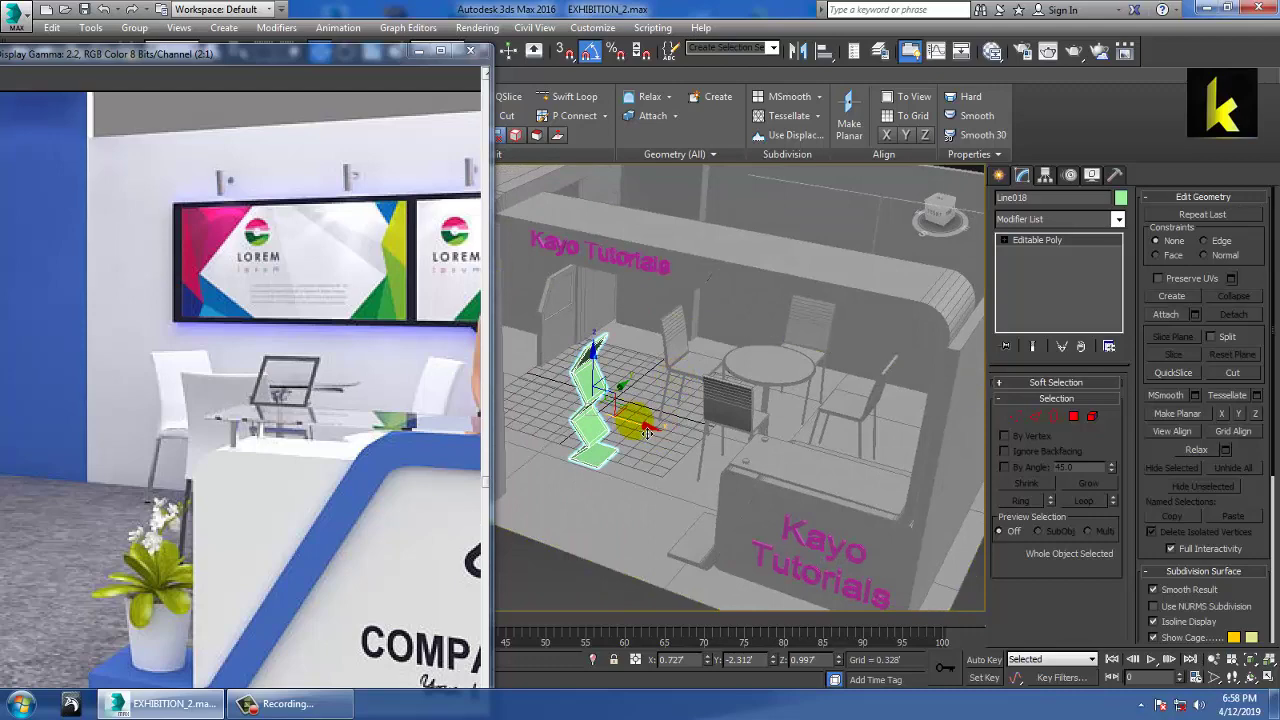
{"action": "left_click_drag", "start_coordinate": [647, 433], "coordinate": [714, 454]}
{"action": "key", "text": "e"}
{"action": "key", "text": "w"}
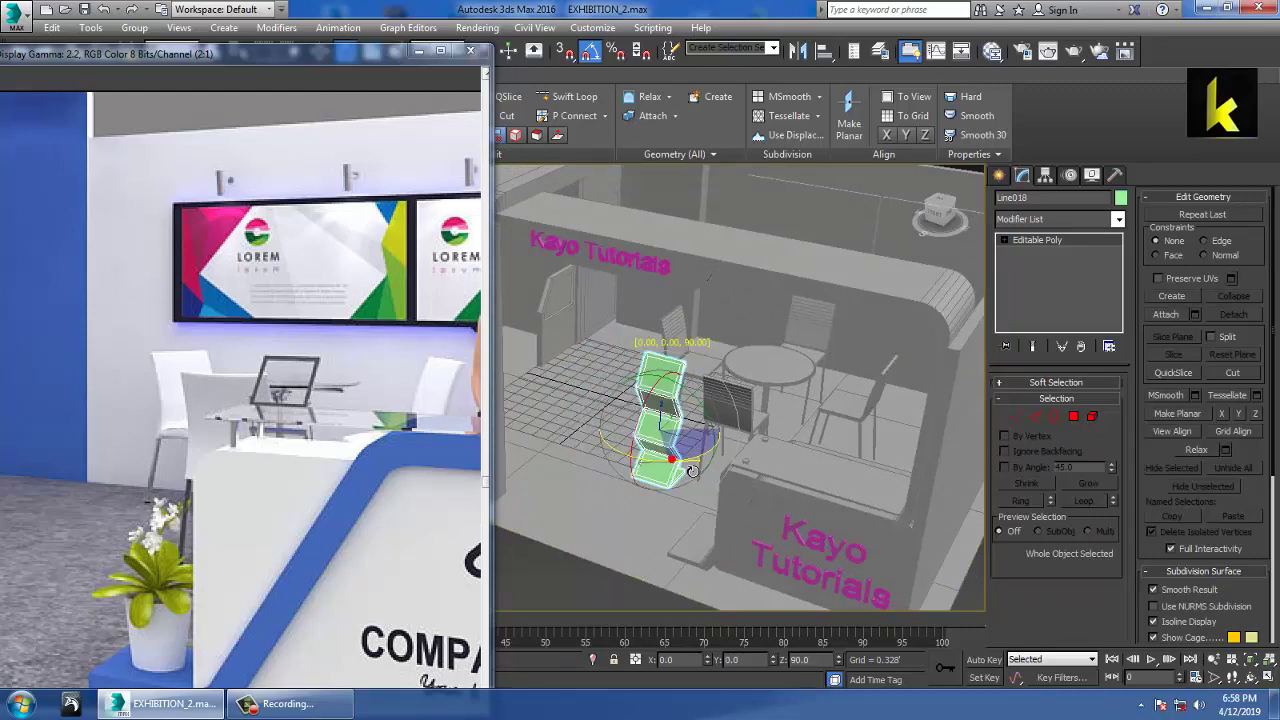
Step: Change the zigzag stand's object colour to light grey
{"action": "middle_click_drag", "start_coordinate": [710, 400], "coordinate": [733, 371], "text": "alt"}
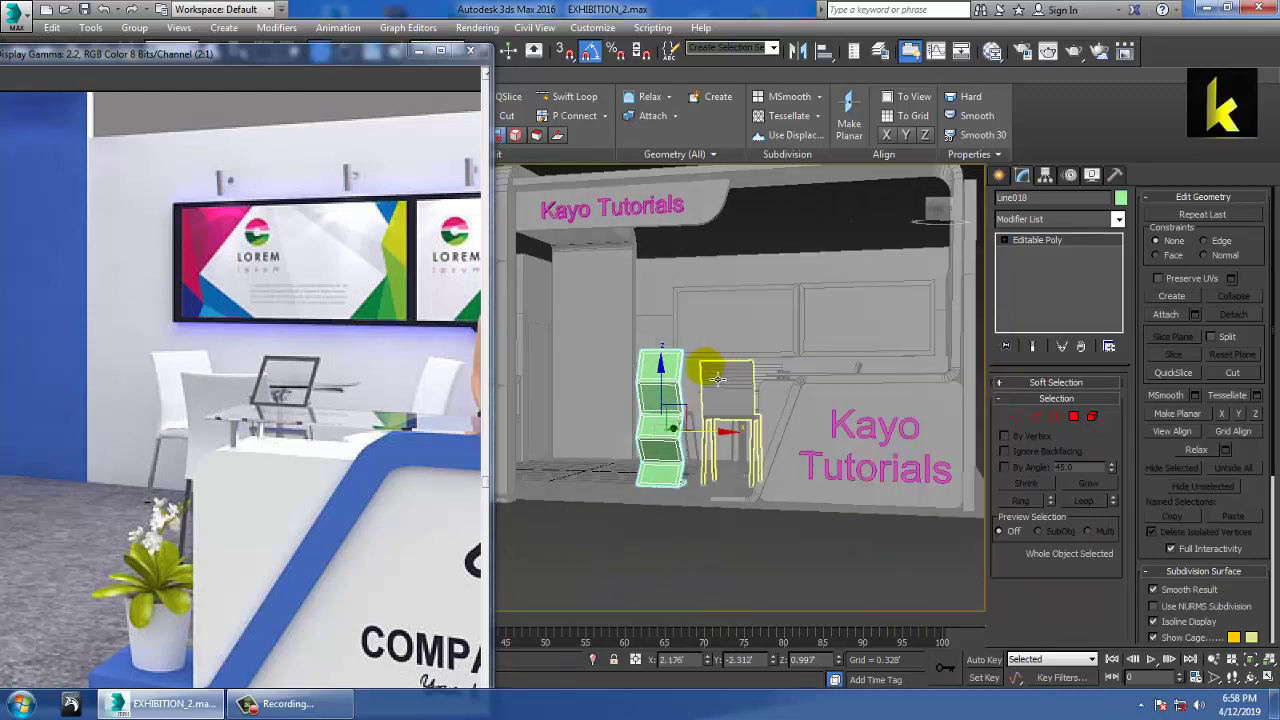
{"action": "left_click", "coordinate": [1122, 198]}
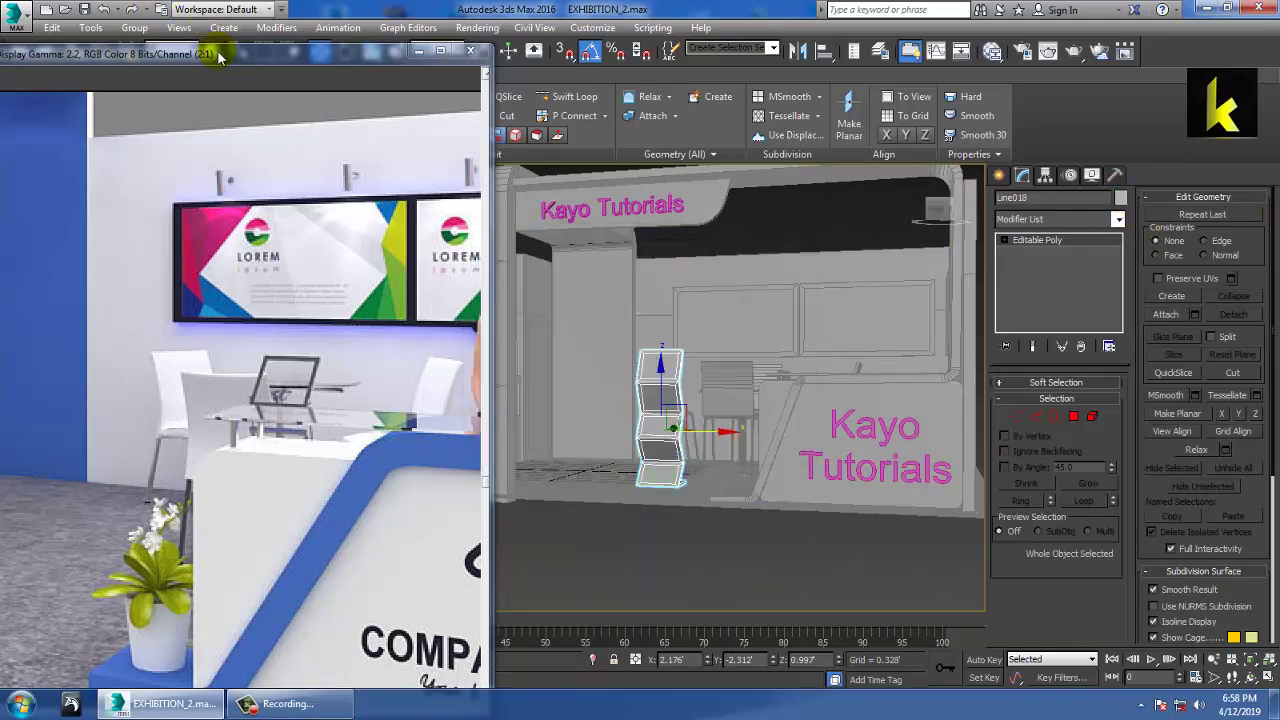
Step: Examine the low partition in the reference render and compare its shape and height with the modelled one
{"action": "left_click_drag", "start_coordinate": [210, 54], "coordinate": [644, 95]}
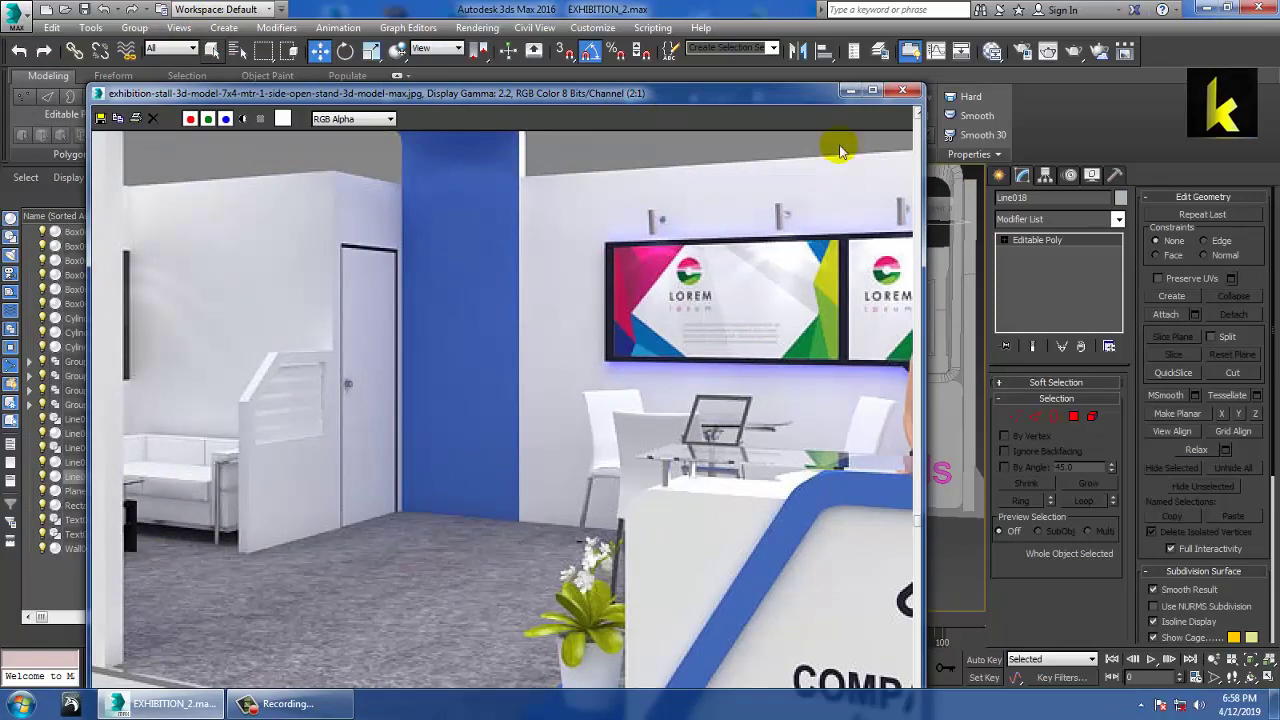
{"action": "left_click_drag", "start_coordinate": [680, 93], "coordinate": [434, 113]}
{"action": "mouse_move", "coordinate": [900, 480]}
{"action": "middle_mouse_down", "text": "alt"}
{"action": "mouse_move", "coordinate": [848, 447]}
{"action": "mouse_move", "coordinate": [912, 472]}
{"action": "middle_mouse_up", "text": "alt"}
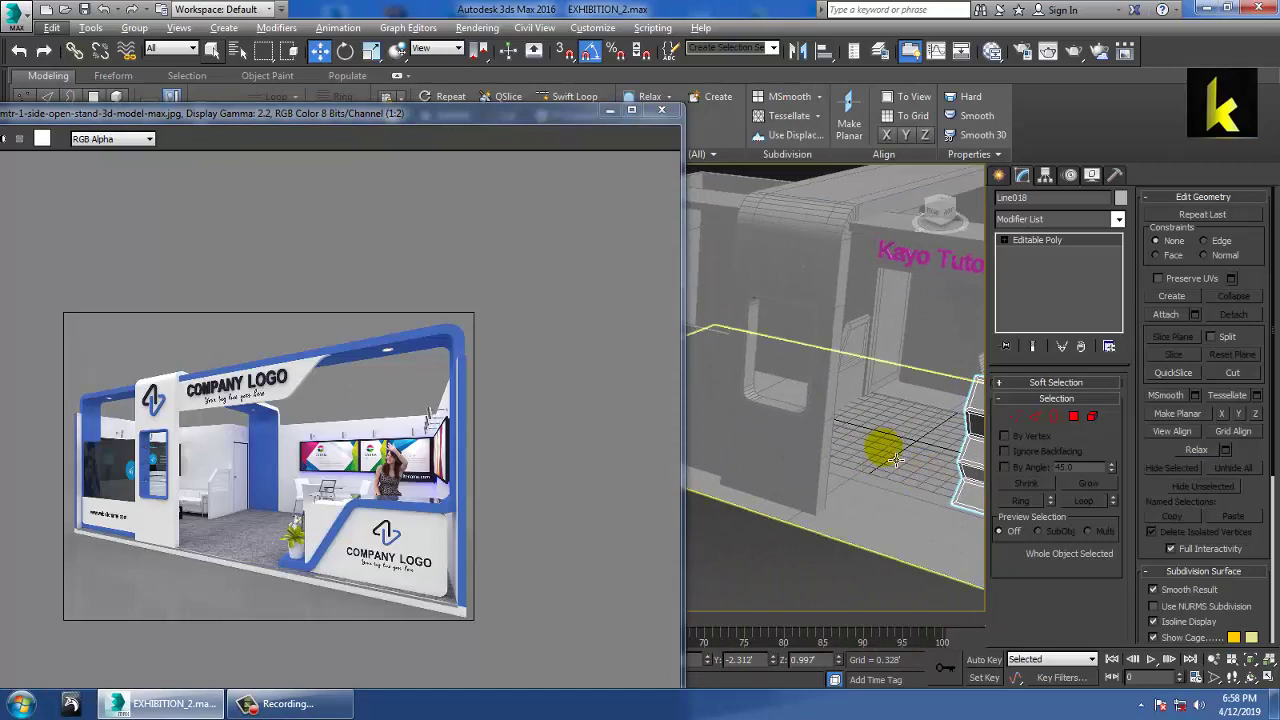
{"action": "left_click", "coordinate": [240, 447]}
{"action": "scroll", "coordinate": [222, 500], "scroll_direction": "up", "scroll_amount": 1}
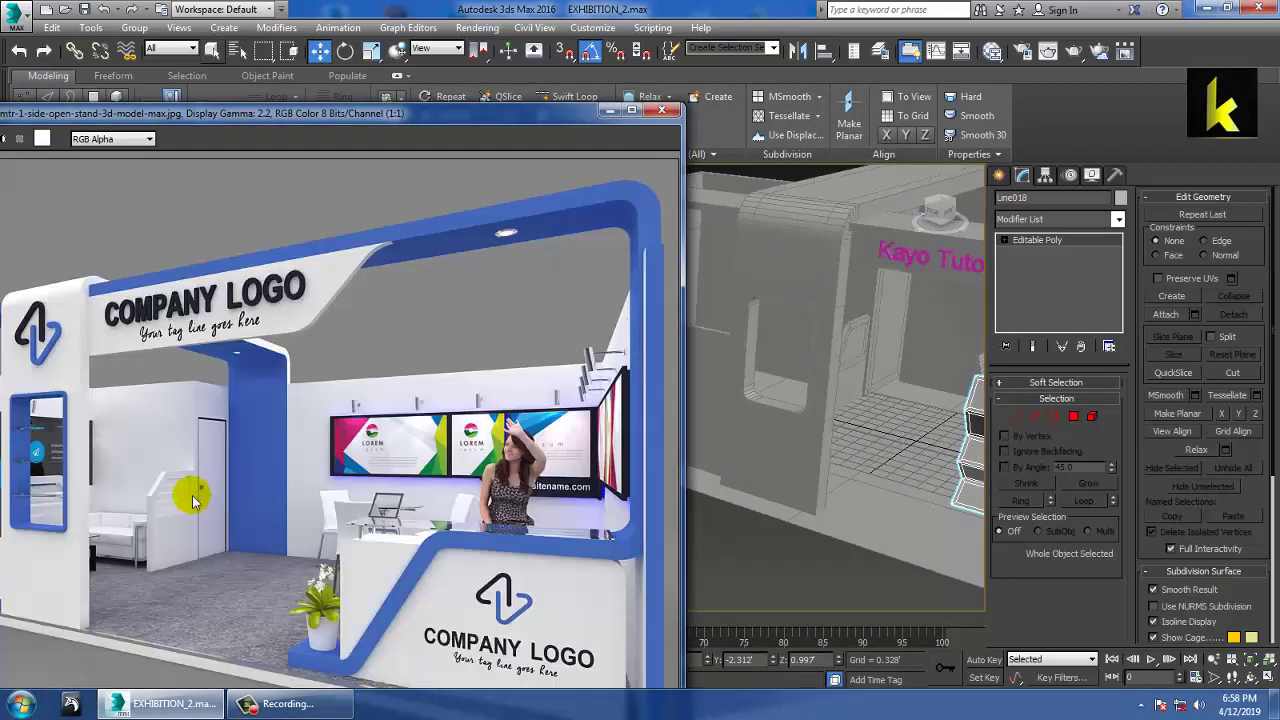
{"action": "scroll", "coordinate": [900, 405], "scroll_direction": "up", "scroll_amount": 5}
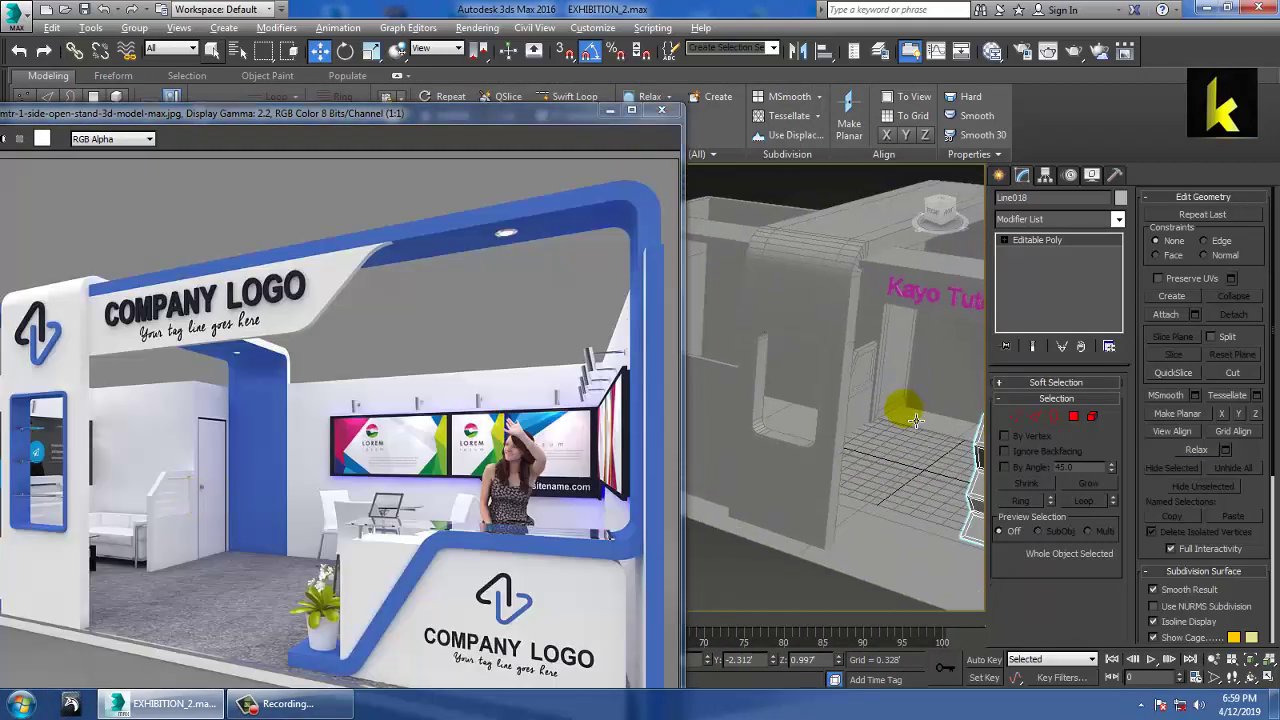
{"action": "middle_click_drag", "start_coordinate": [898, 418], "coordinate": [896, 423], "text": "alt"}
{"action": "key", "text": "alt+w"}
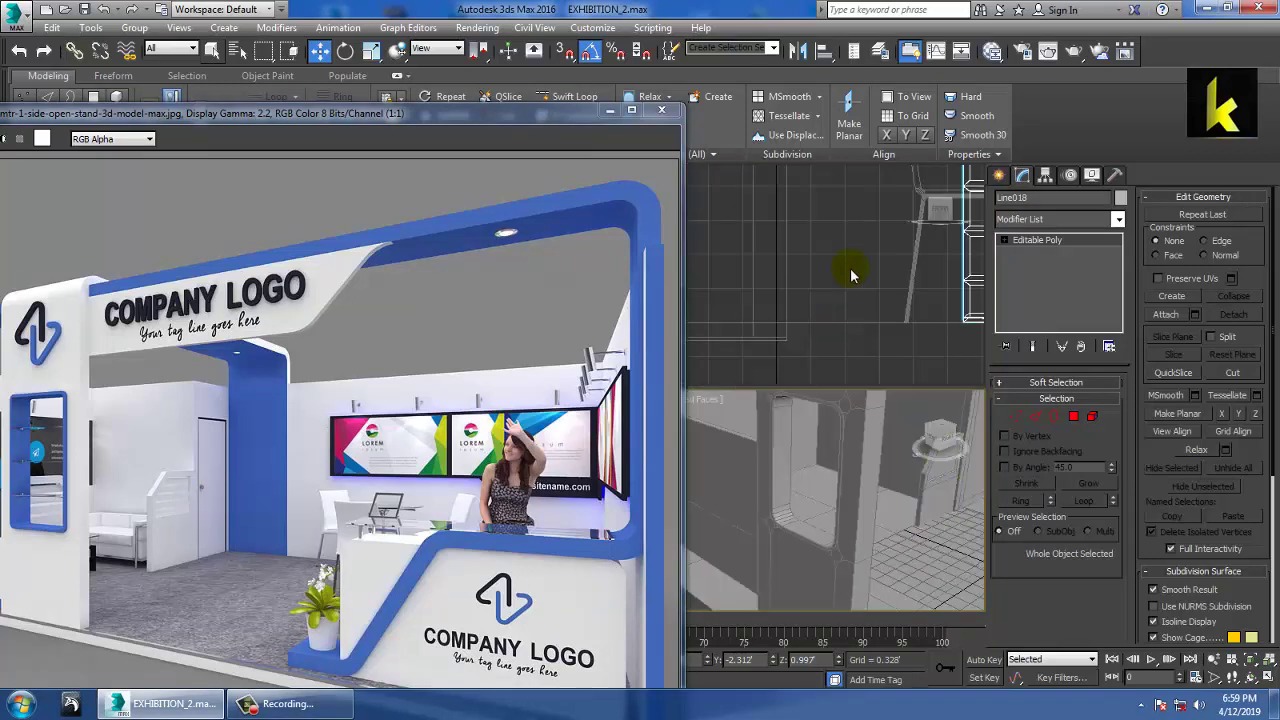
{"action": "middle_click_drag", "start_coordinate": [851, 275], "coordinate": [898, 361]}
{"action": "key", "text": "alt+w"}
{"action": "key", "text": "f"}
{"action": "scroll", "coordinate": [806, 318], "scroll_direction": "down", "scroll_amount": 3}
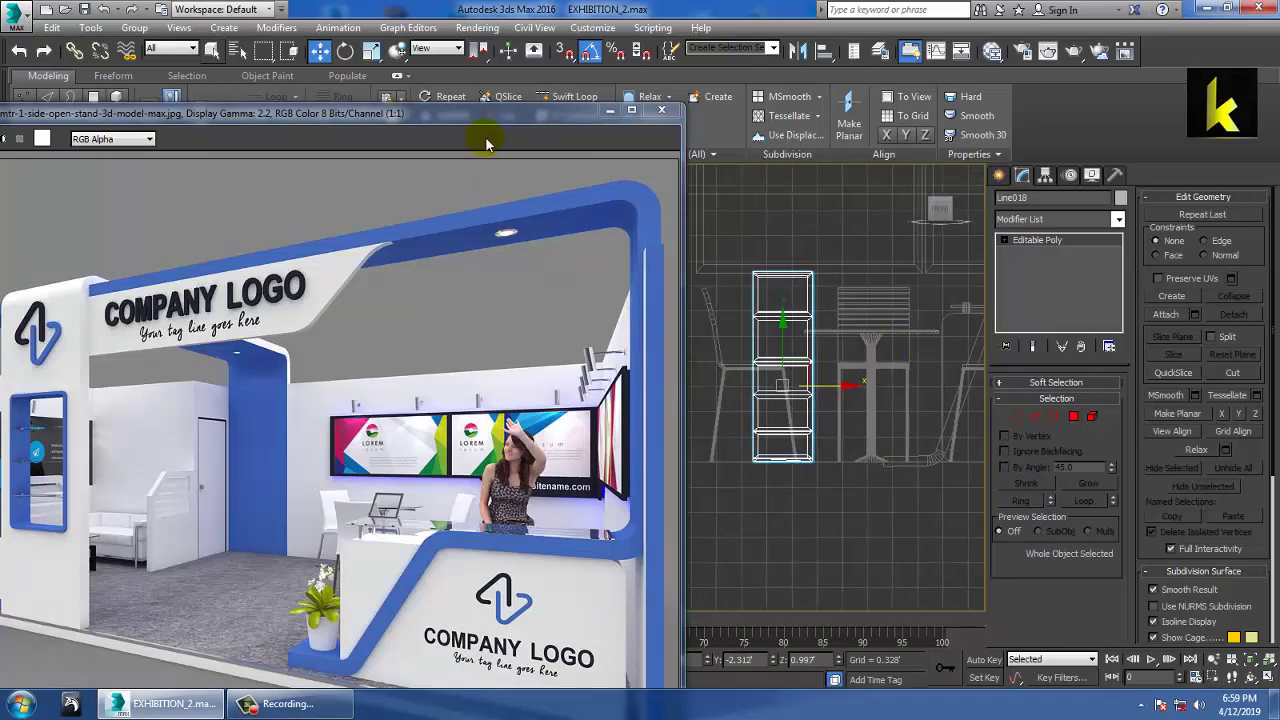
{"action": "left_click_drag", "start_coordinate": [499, 115], "coordinate": [728, 500]}
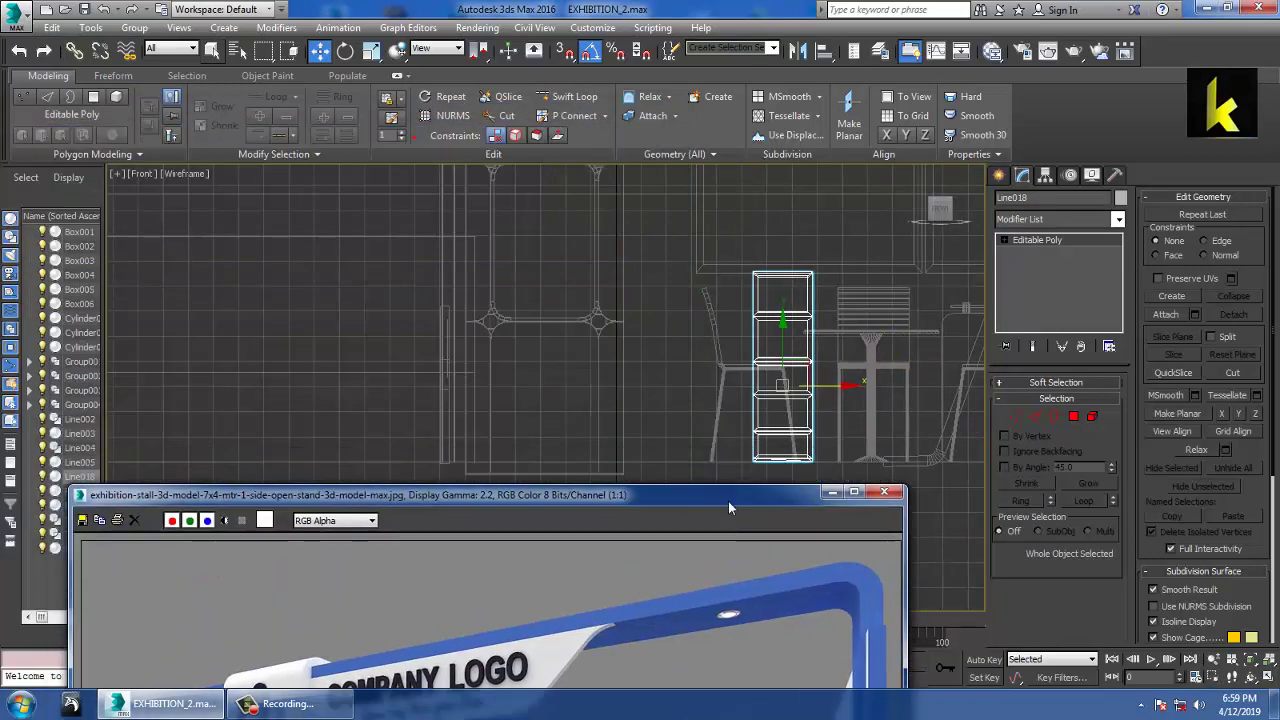
{"action": "left_click", "coordinate": [424, 370]}
{"action": "key", "text": "alt+w"}
{"action": "left_click", "coordinate": [337, 418]}
{"action": "key", "text": "alt+w"}
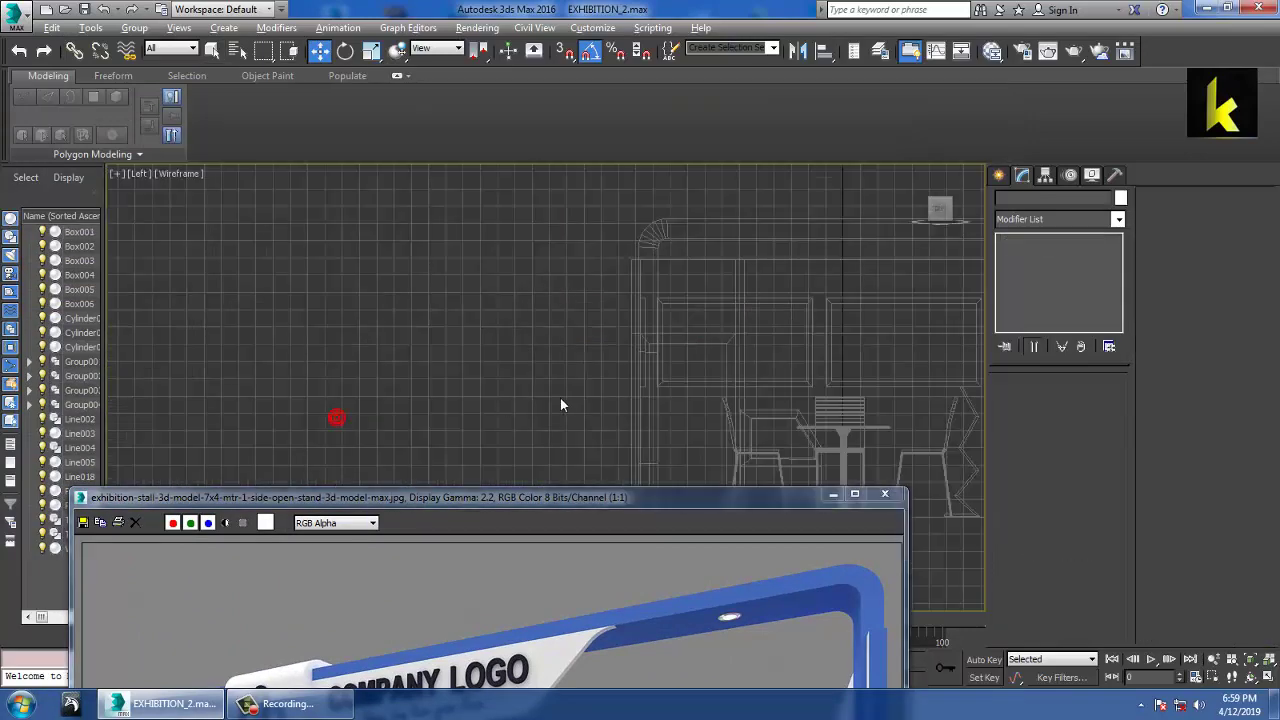
{"action": "middle_click_drag", "start_coordinate": [812, 470], "coordinate": [758, 339]}
{"action": "left_click_drag", "start_coordinate": [681, 511], "coordinate": [340, 215]}
{"action": "middle_click_drag", "start_coordinate": [760, 330], "coordinate": [943, 469]}
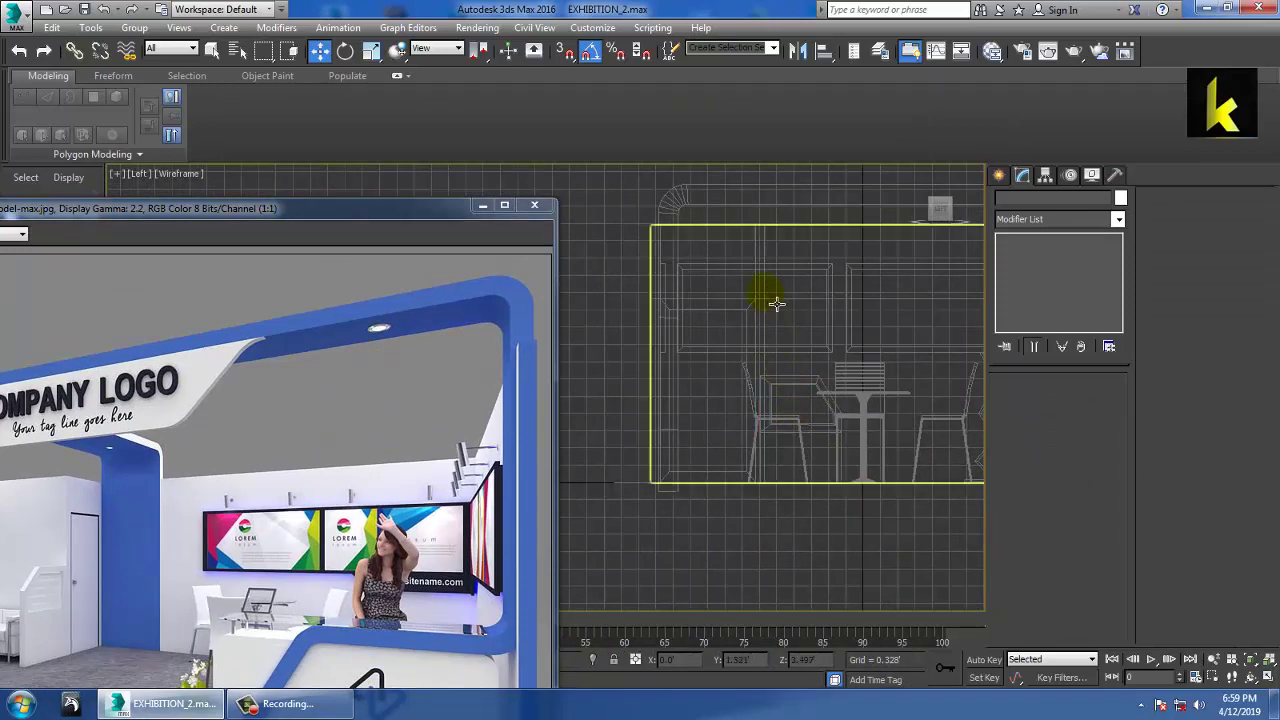
{"action": "left_click", "coordinate": [752, 308]}
{"action": "key", "text": "1"}
{"action": "key", "text": "alt+w"}
{"action": "left_click", "coordinate": [790, 424]}
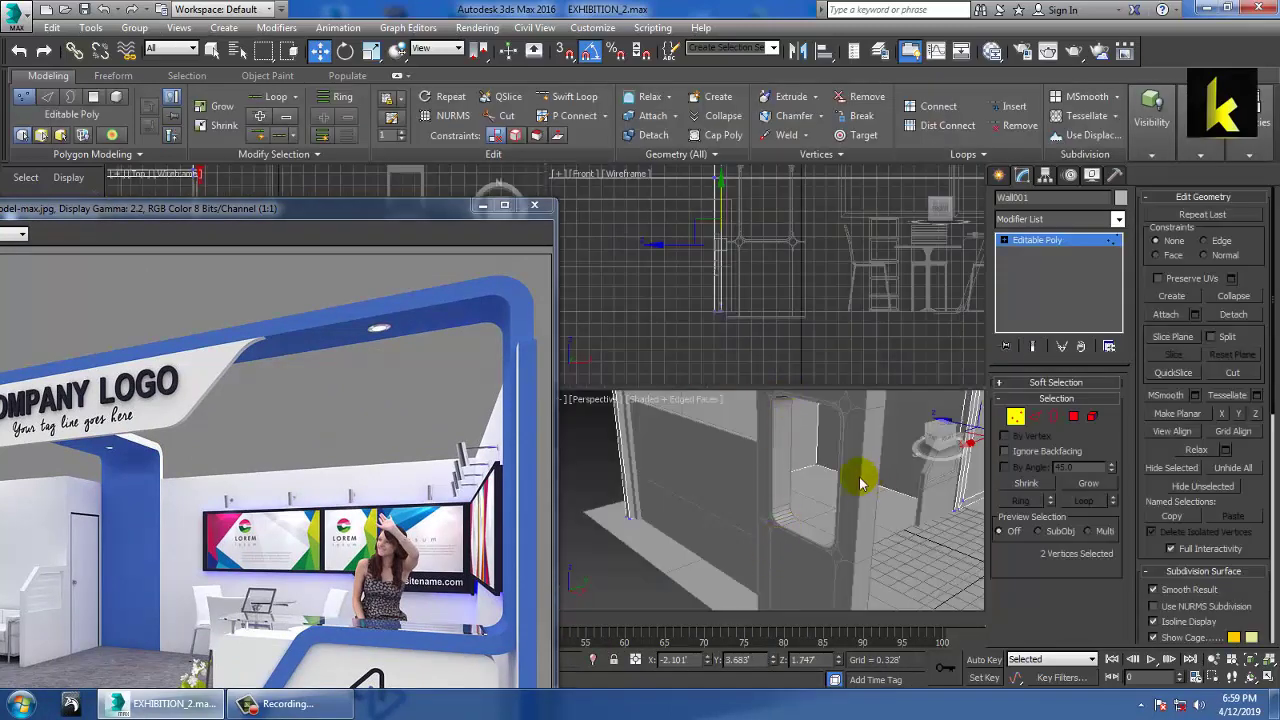
{"action": "left_click", "coordinate": [1047, 244]}
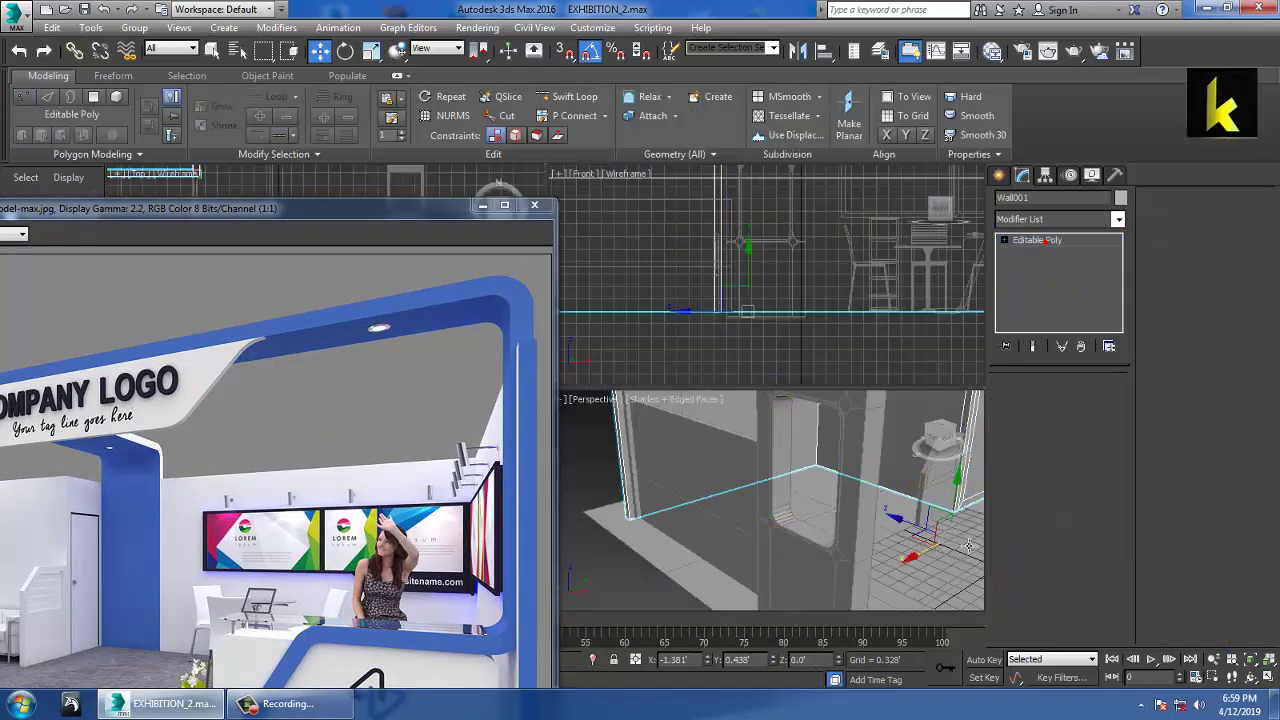
{"action": "left_click", "coordinate": [942, 486]}
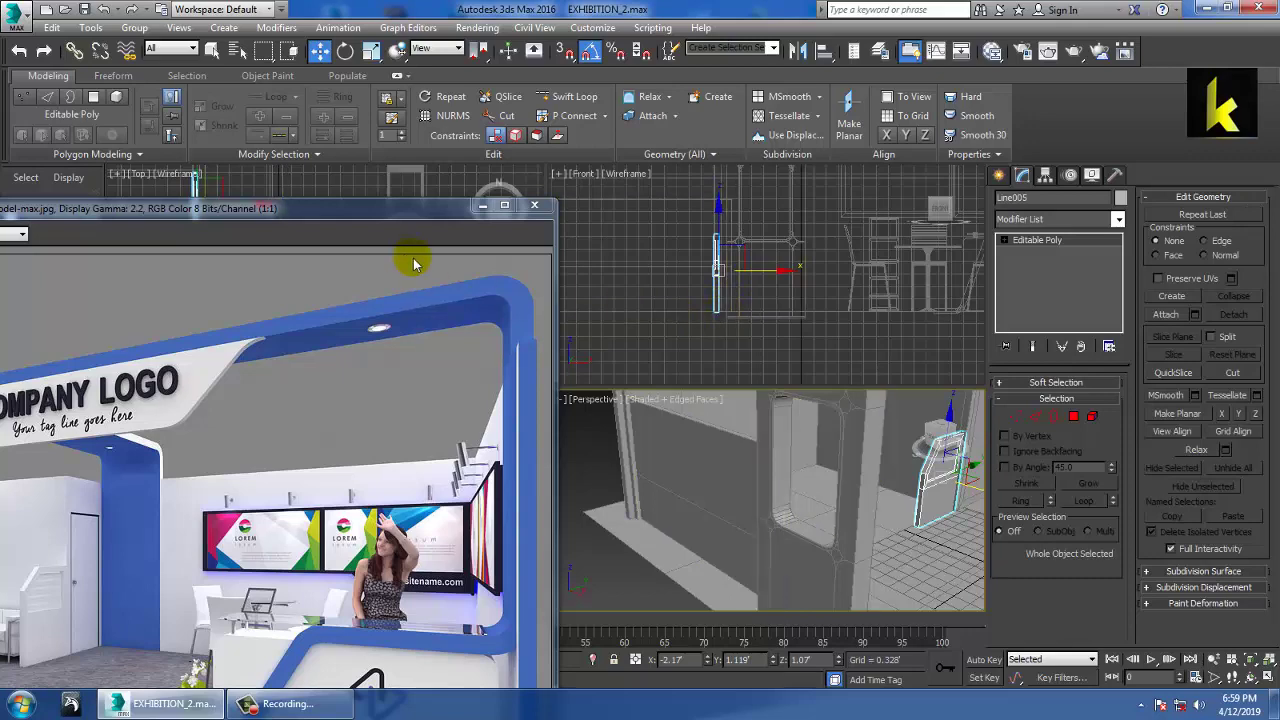
{"action": "left_click_drag", "start_coordinate": [388, 220], "coordinate": [759, 590]}
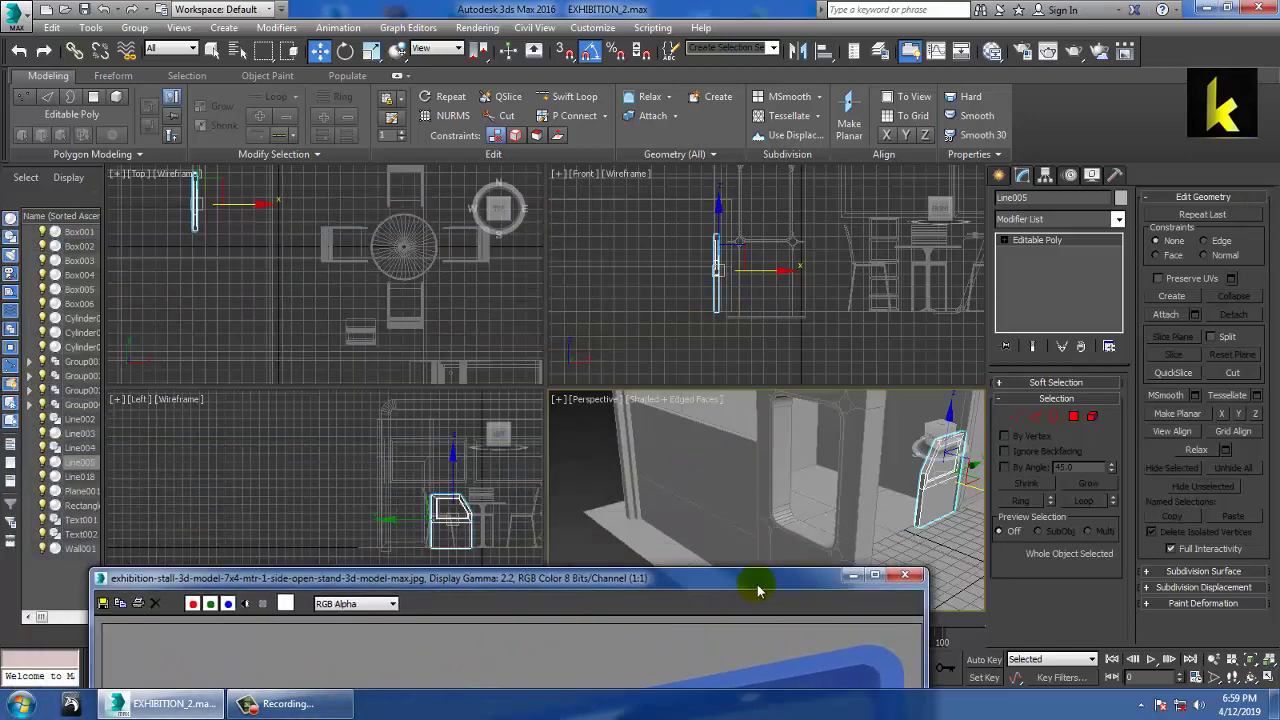
{"action": "left_click", "coordinate": [347, 450]}
{"action": "key", "text": "alt+w"}
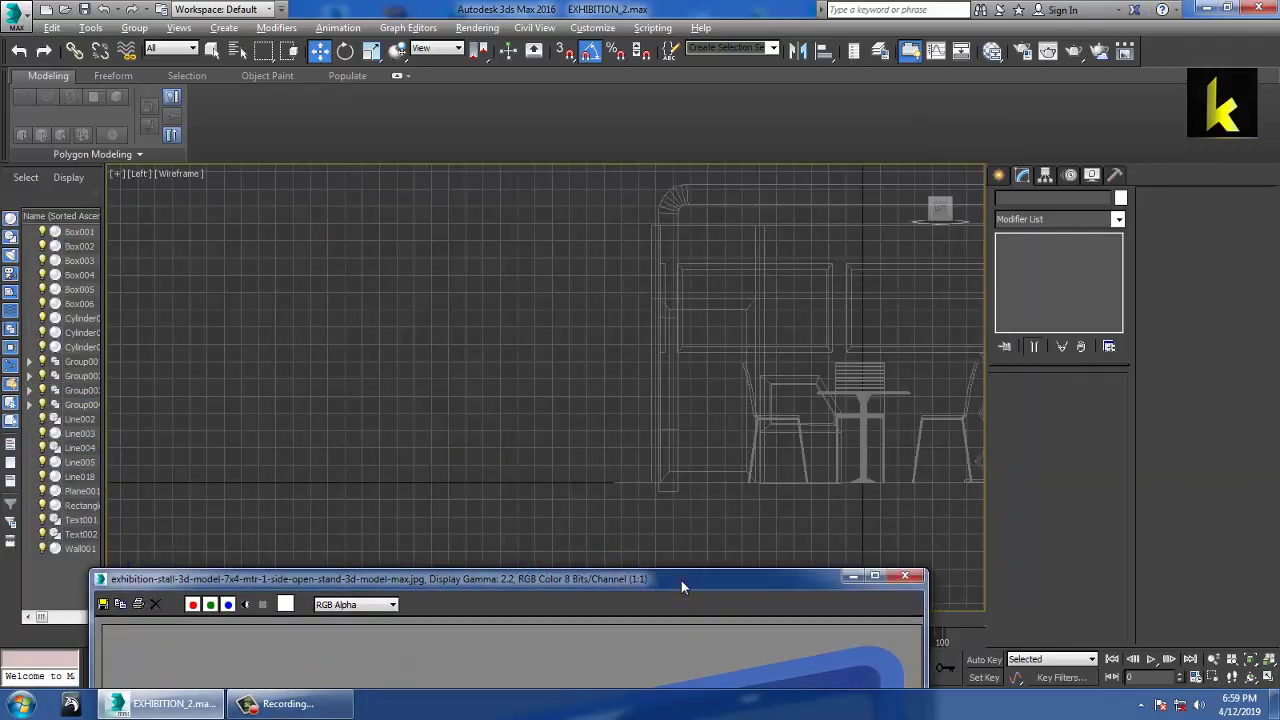
{"action": "left_click_drag", "start_coordinate": [681, 580], "coordinate": [375, 156]}
{"action": "left_click", "coordinate": [771, 334]}
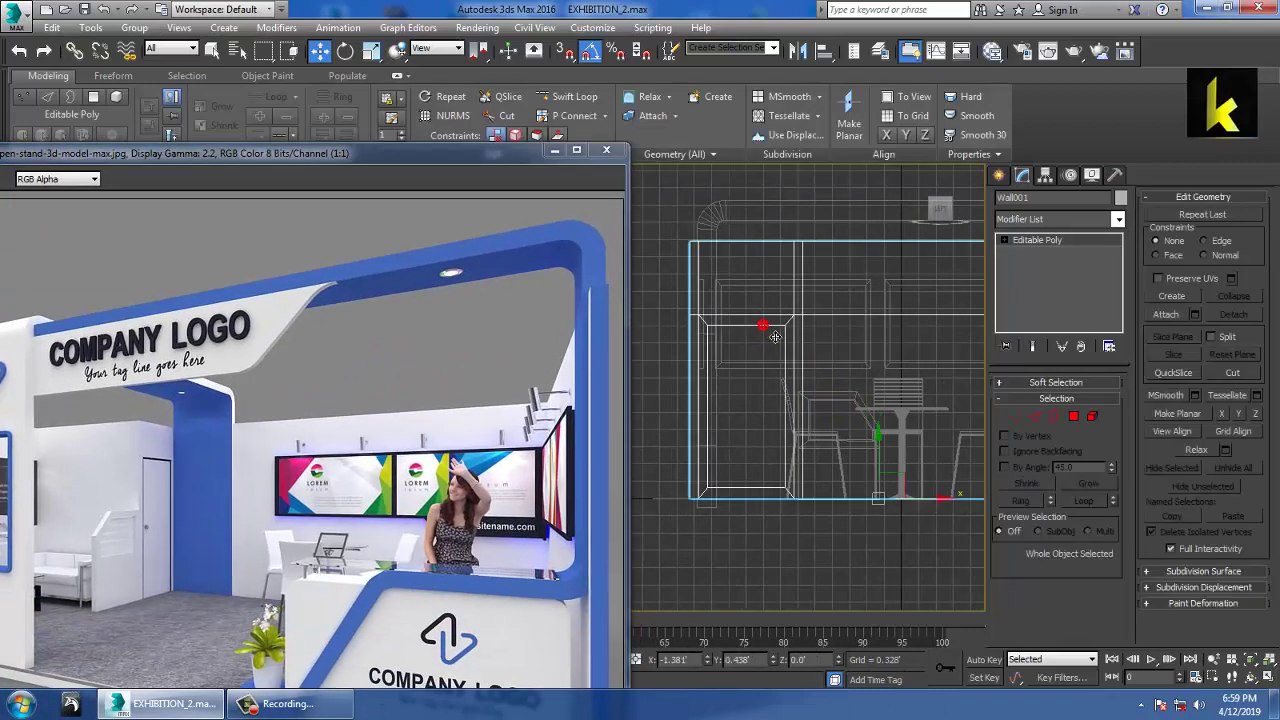
{"action": "middle_click_drag", "start_coordinate": [761, 395], "coordinate": [891, 387], "text": "alt"}
{"action": "key", "text": "alt+w"}
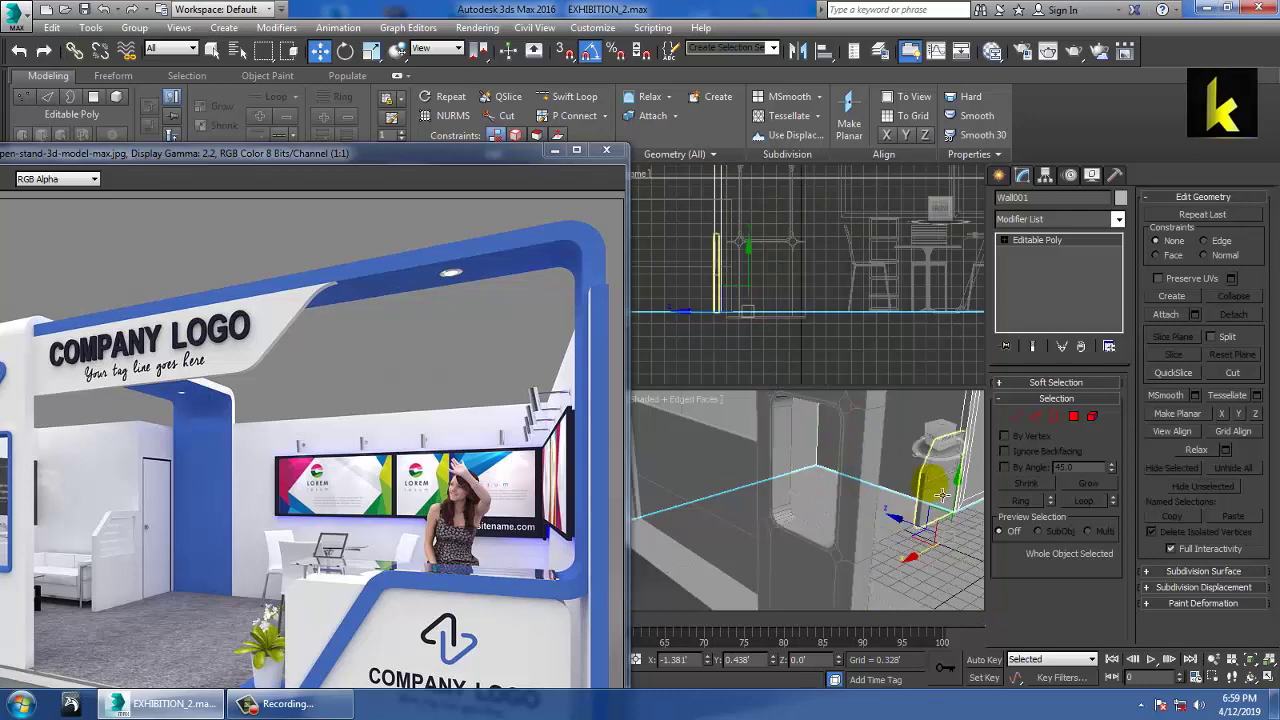
Step: Raise the low partition's upper vertices, including those around its inset opening, to about Z 1.879' in the Left view
{"action": "left_click", "coordinate": [934, 484]}
{"action": "left_click_drag", "start_coordinate": [415, 158], "coordinate": [240, 437]}
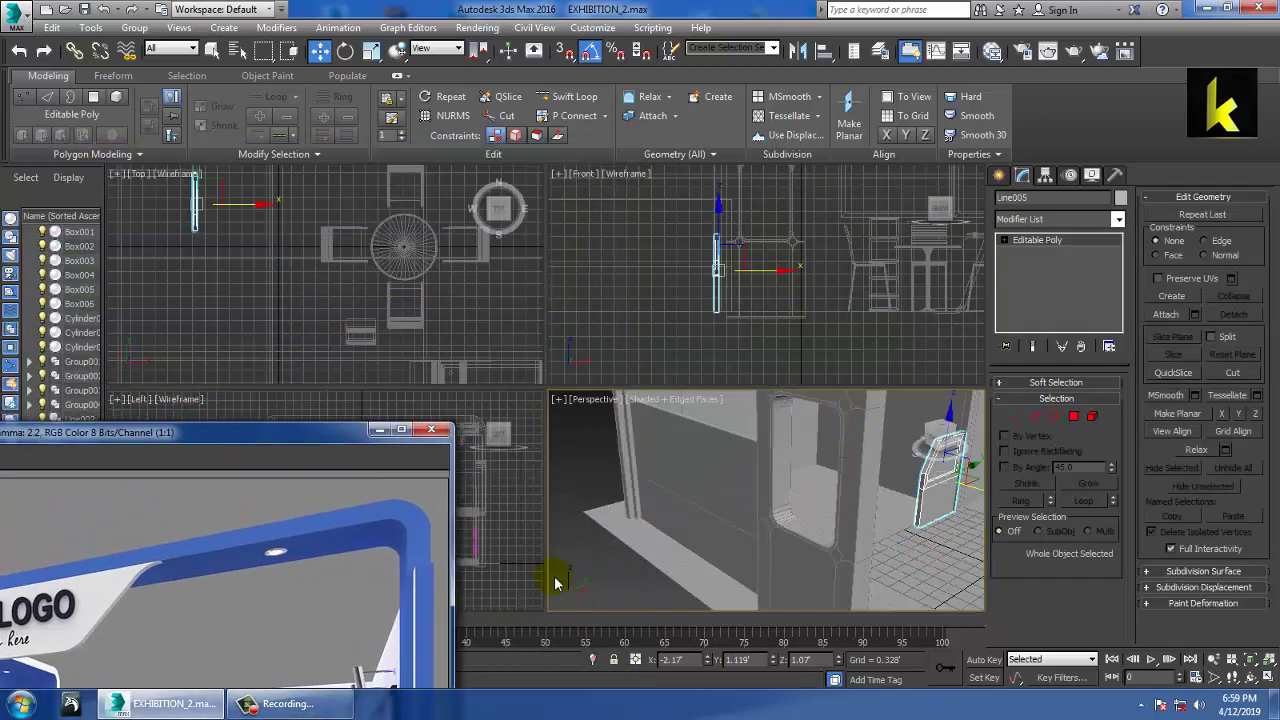
{"action": "right_click", "coordinate": [531, 533]}
{"action": "key", "text": "alt+w"}
{"action": "middle_click_drag", "start_coordinate": [547, 532], "coordinate": [691, 480]}
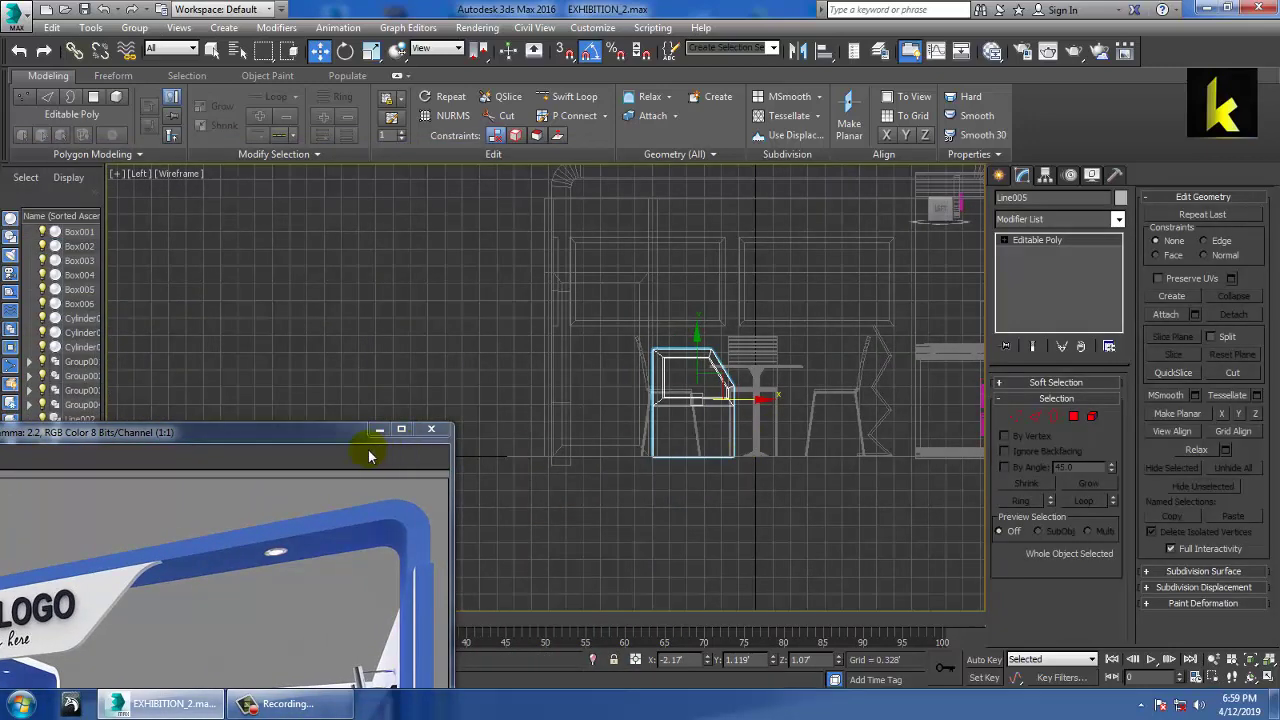
{"action": "left_click_drag", "start_coordinate": [337, 432], "coordinate": [526, 145]}
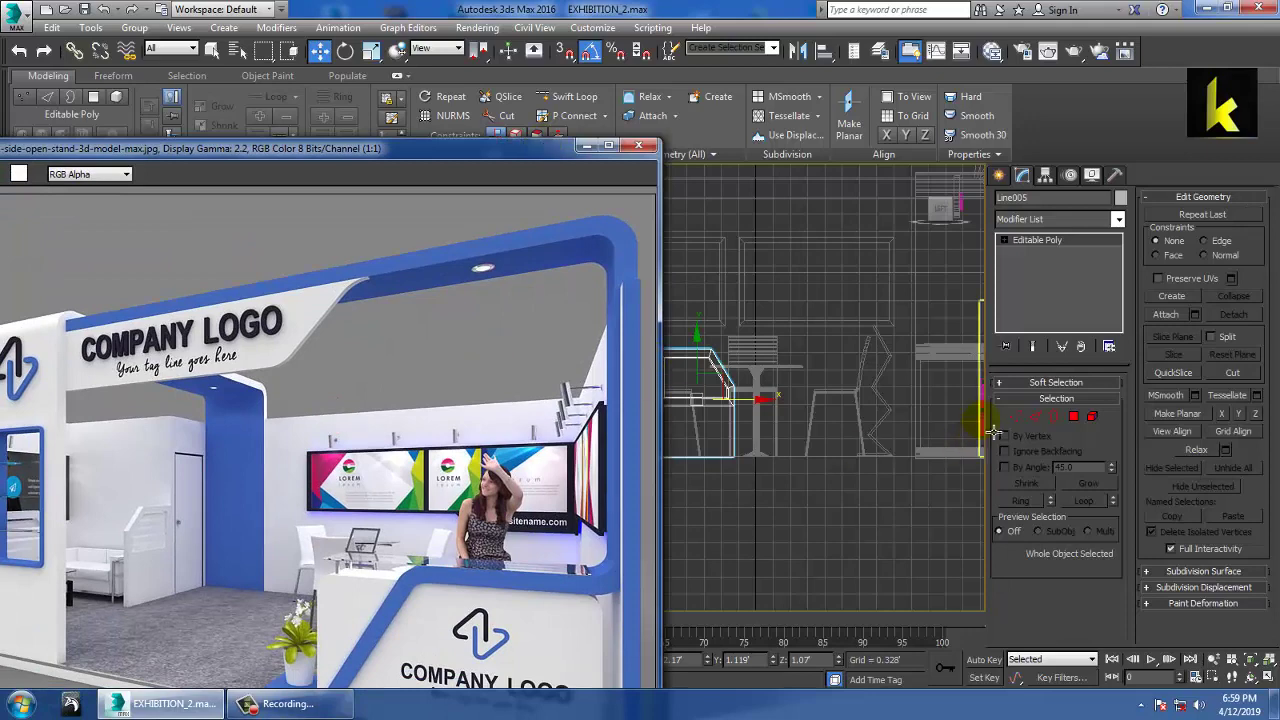
{"action": "middle_click_drag", "start_coordinate": [785, 407], "coordinate": [897, 437]}
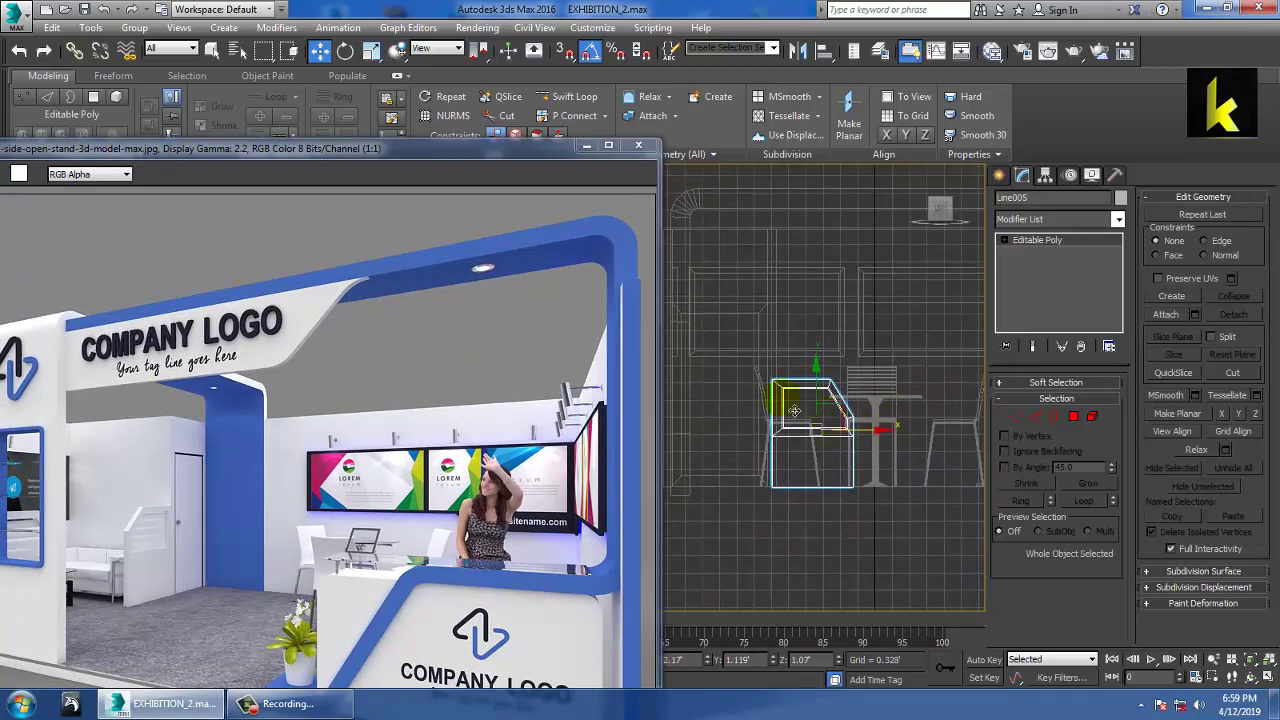
{"action": "key", "text": "1"}
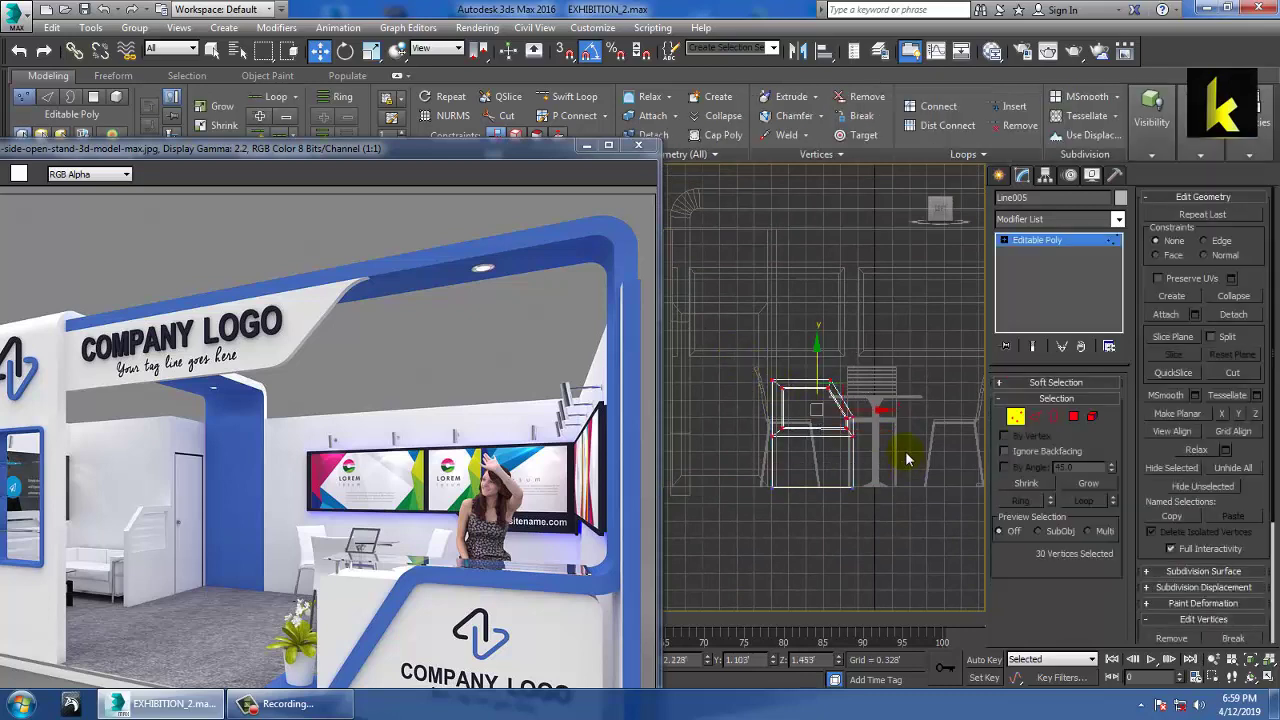
{"action": "left_click_drag", "start_coordinate": [829, 381], "coordinate": [829, 361]}
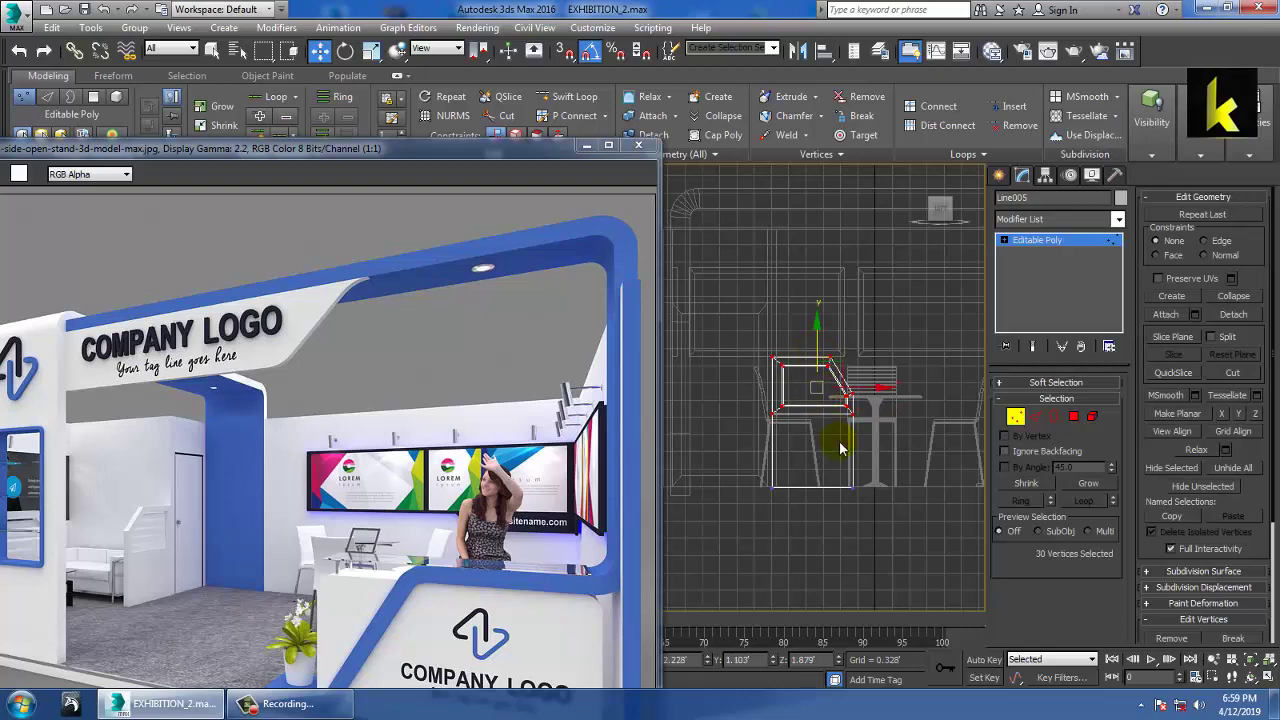
{"action": "left_click", "coordinate": [1042, 241]}
Step: Start a new spline line in the Left view, at floor level beside the low partition
{"action": "left_click", "coordinate": [999, 175]}
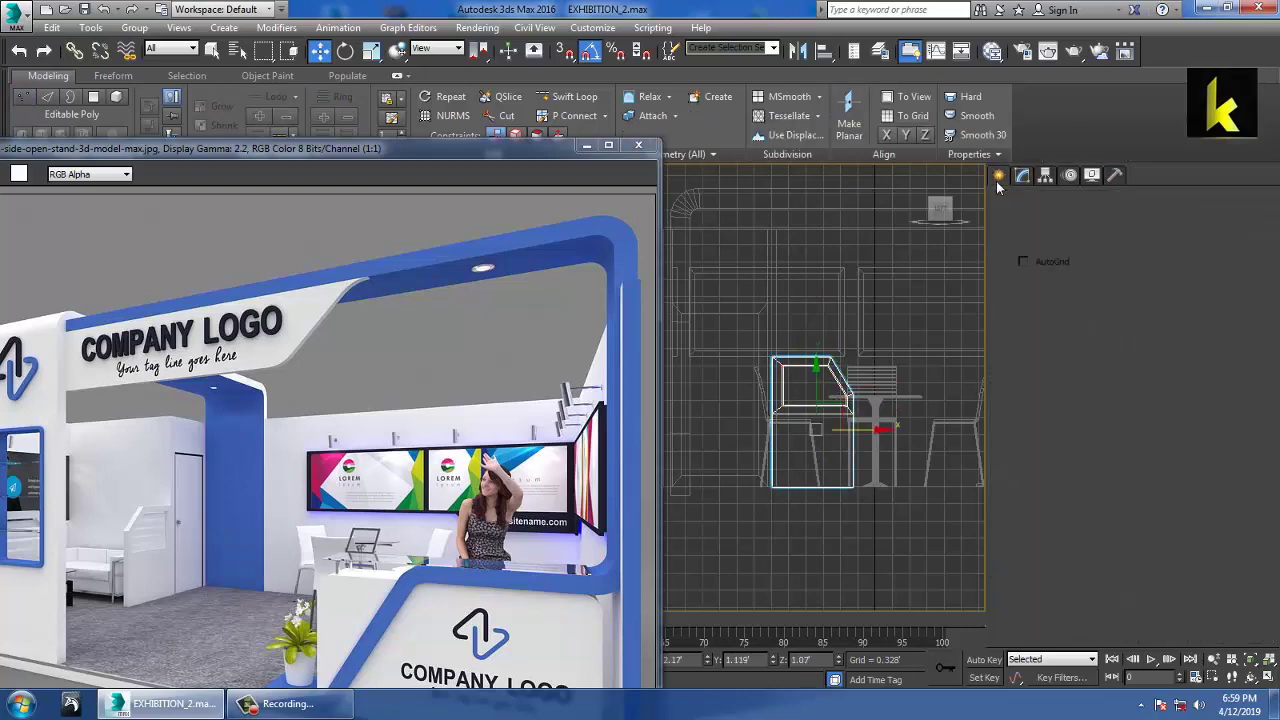
{"action": "left_click", "coordinate": [1022, 200]}
{"action": "left_click", "coordinate": [1026, 289]}
{"action": "left_click", "coordinate": [730, 489]}
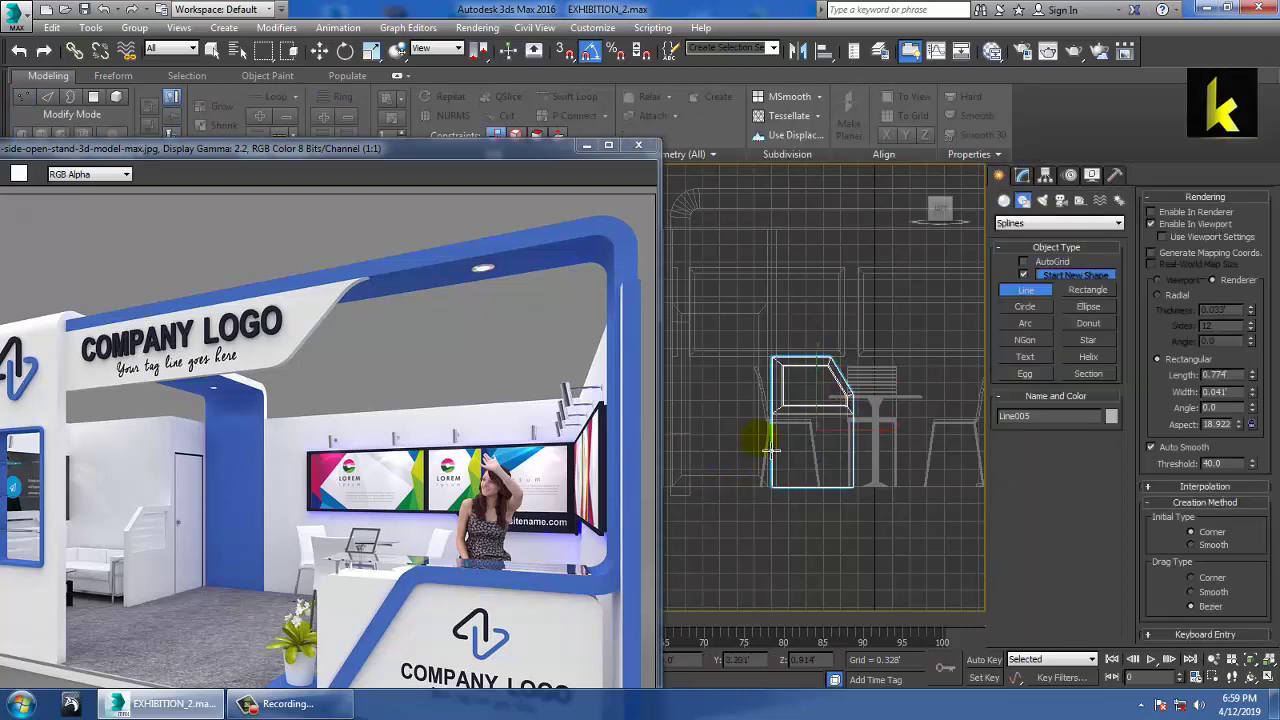
{"action": "middle_click_drag", "start_coordinate": [771, 451], "coordinate": [812, 449]}
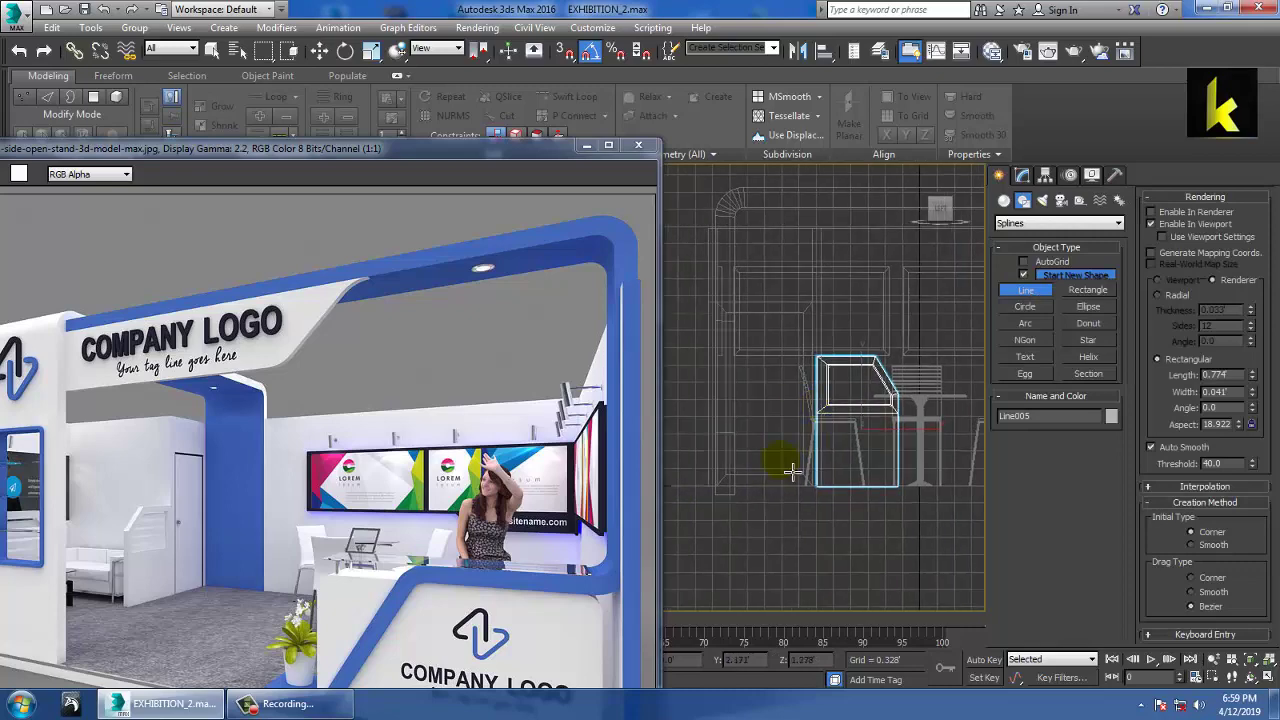
{"action": "left_click", "coordinate": [300, 702]}
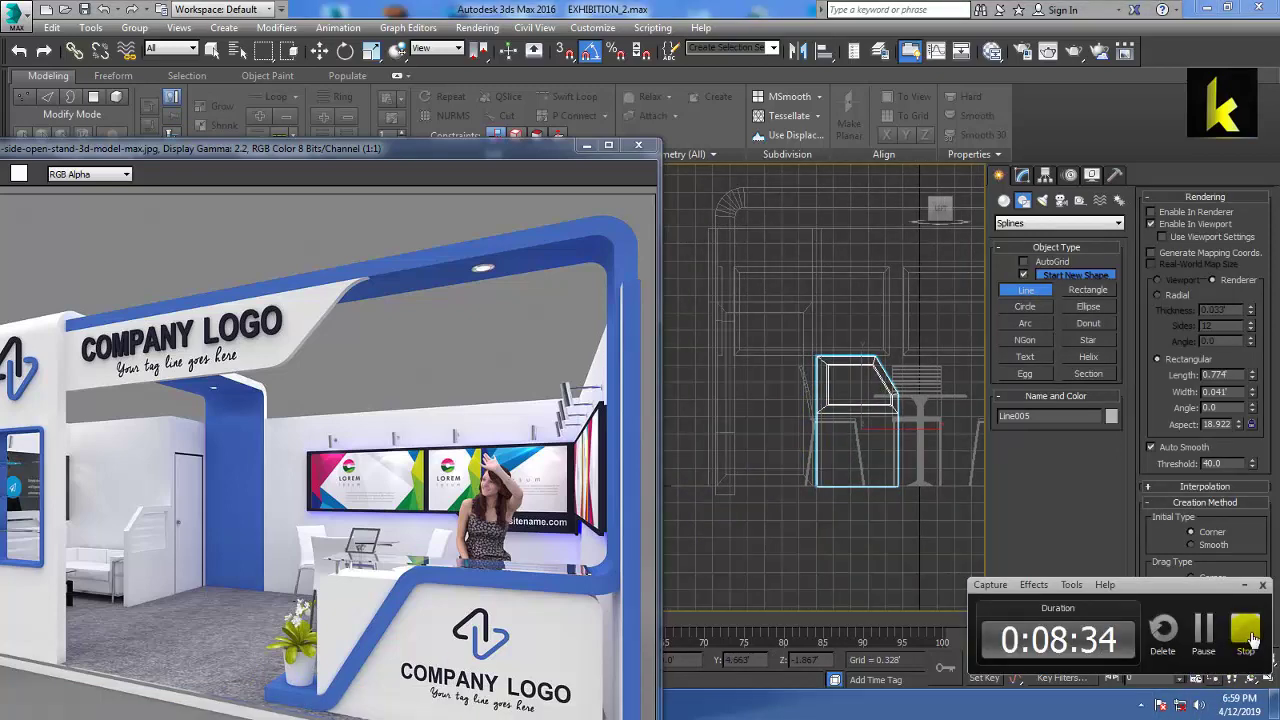